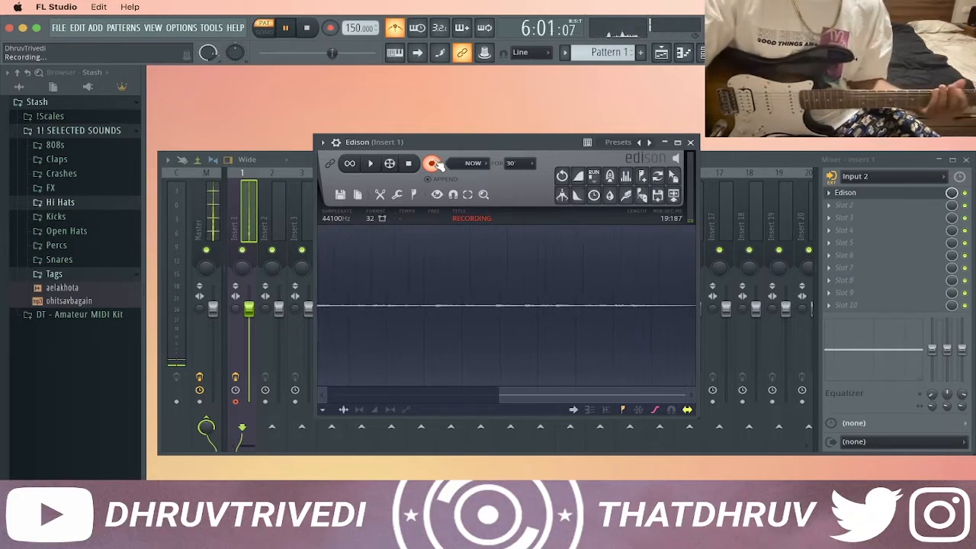
- Stop the guitar recording in Edison and stop song playback
left_click(409, 163)
left_click(306, 27)
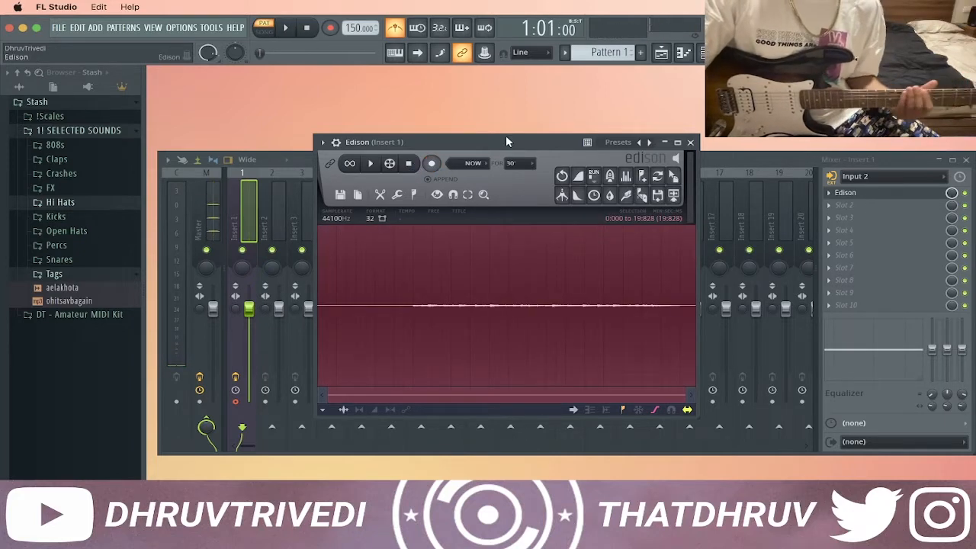
- Normalize the recorded guitar clip on playlist Track 1 and route it to mixer track 2
key("F5")
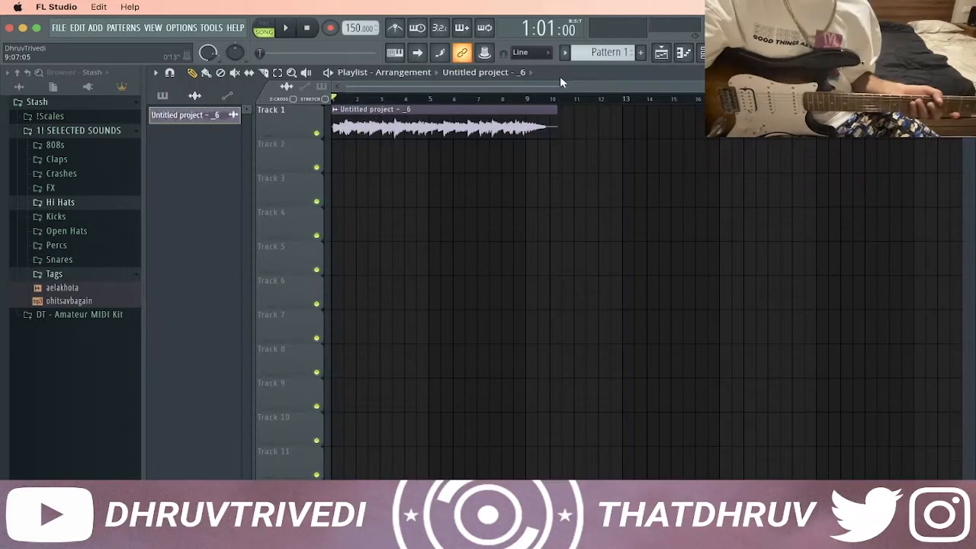
double_click(483, 128)
left_click_drag(614, 142, 520, 147)
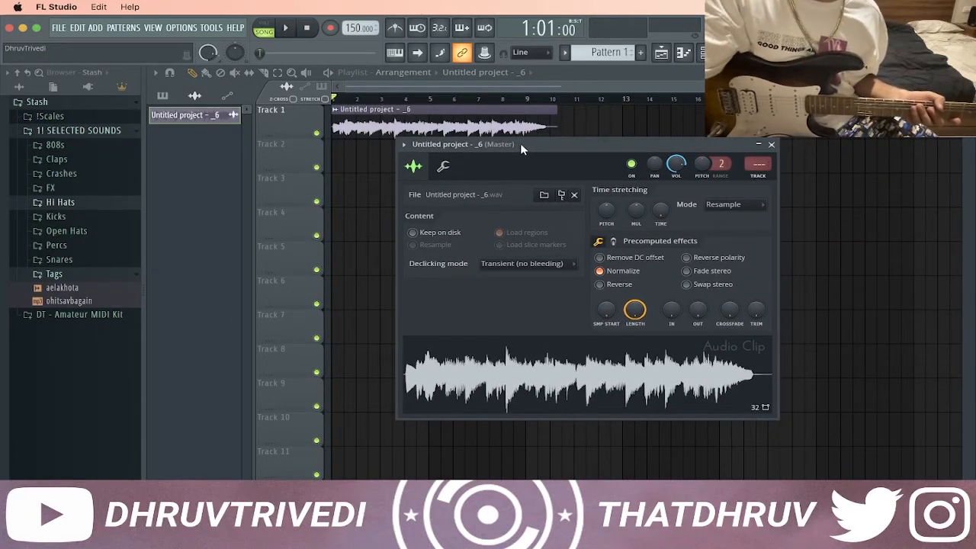
key("F9")
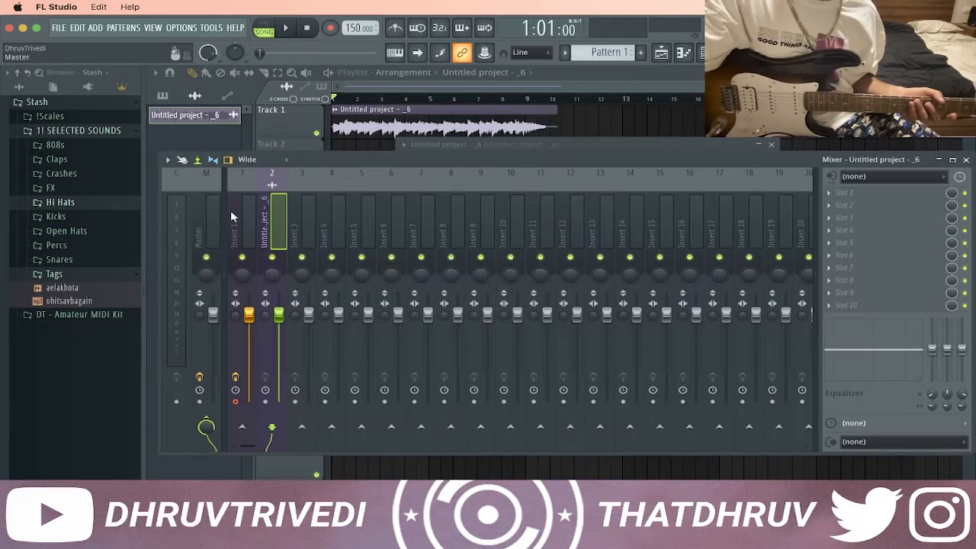
left_click(965, 160)
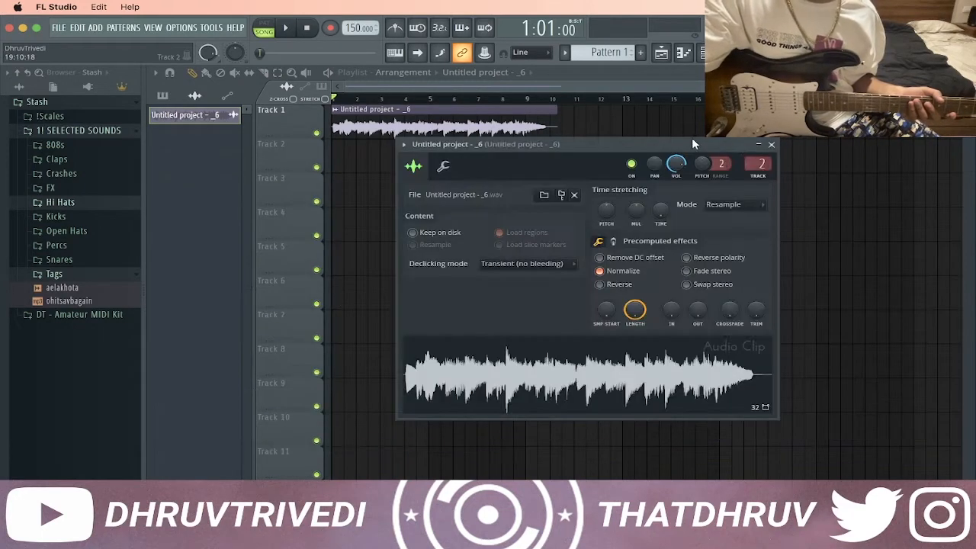
left_click(771, 145)
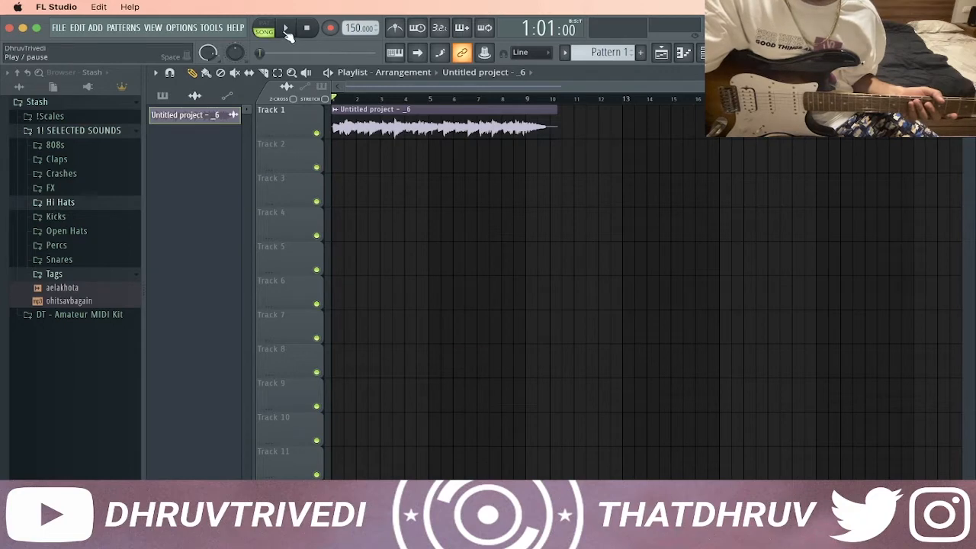
- Play back the arrangement to listen to the Track 1 guitar clip, and stop it
left_click(287, 30)
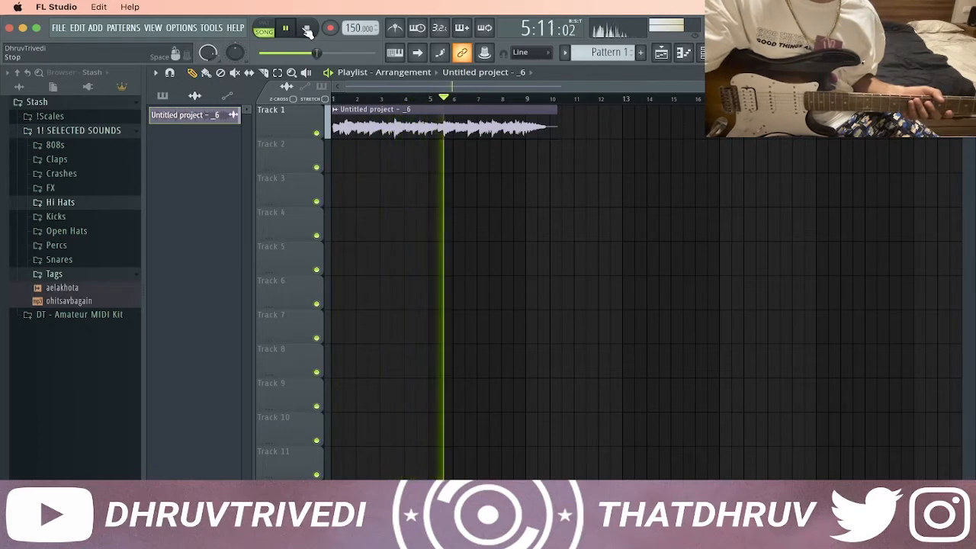
left_click(307, 29)
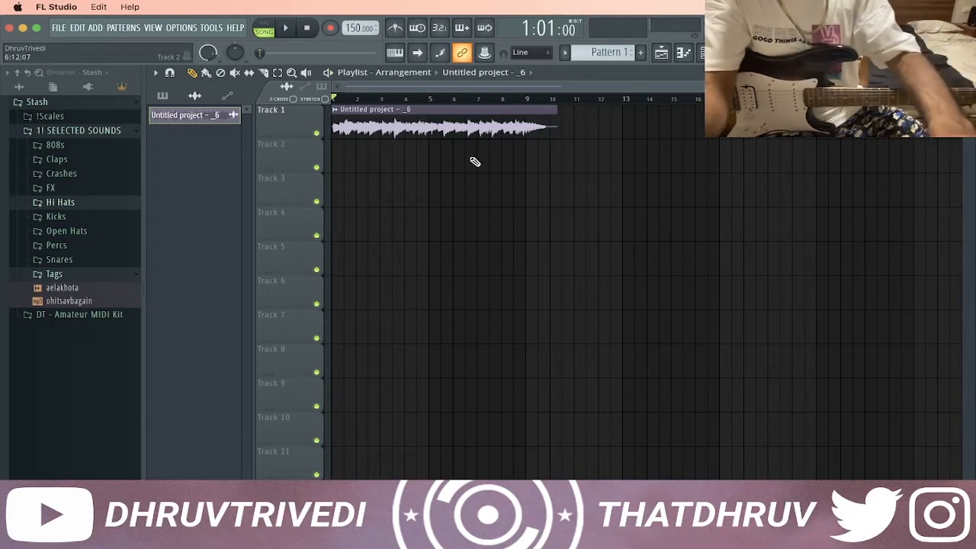
- Reopen Edison on mixer Insert 1 and clear it to a new empty sample
key("F9")
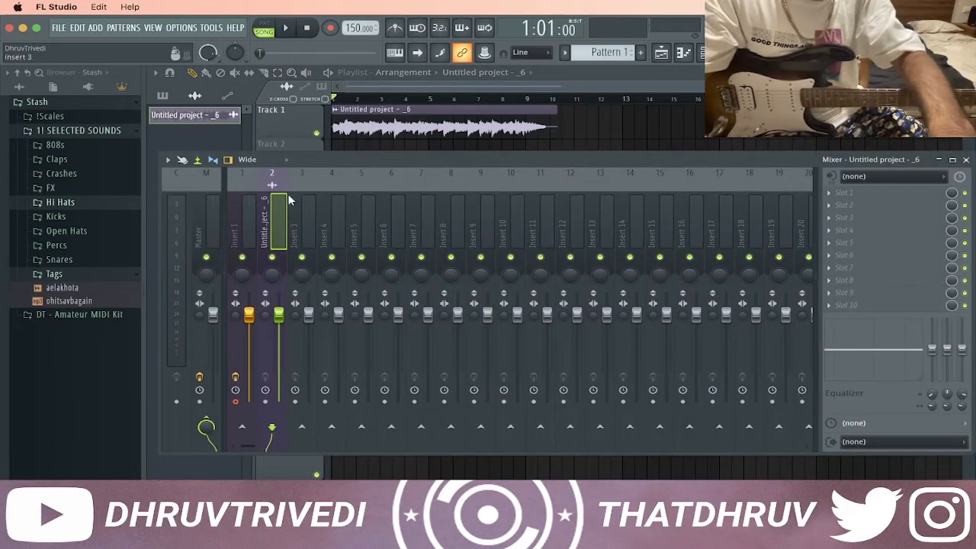
left_click(246, 218)
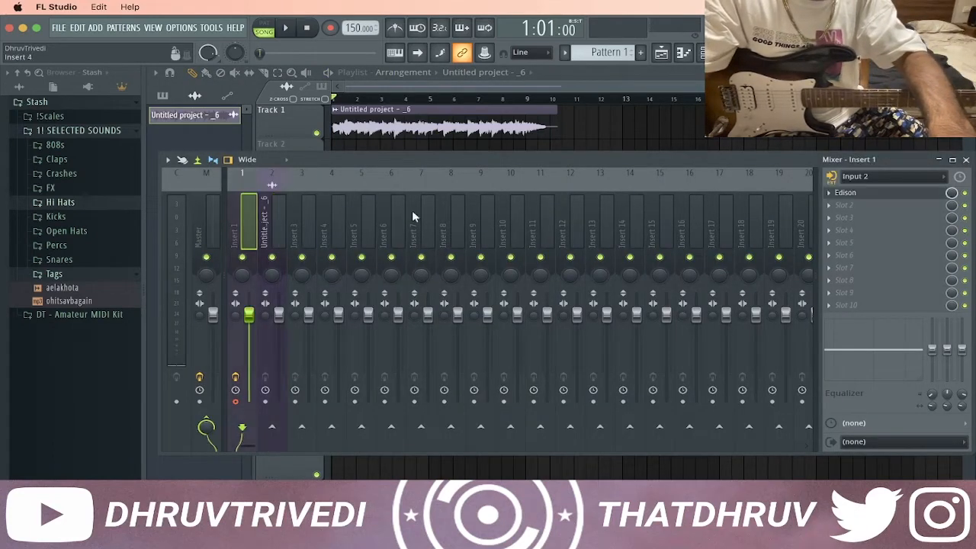
left_click(890, 195)
left_click(463, 189)
left_click(472, 208)
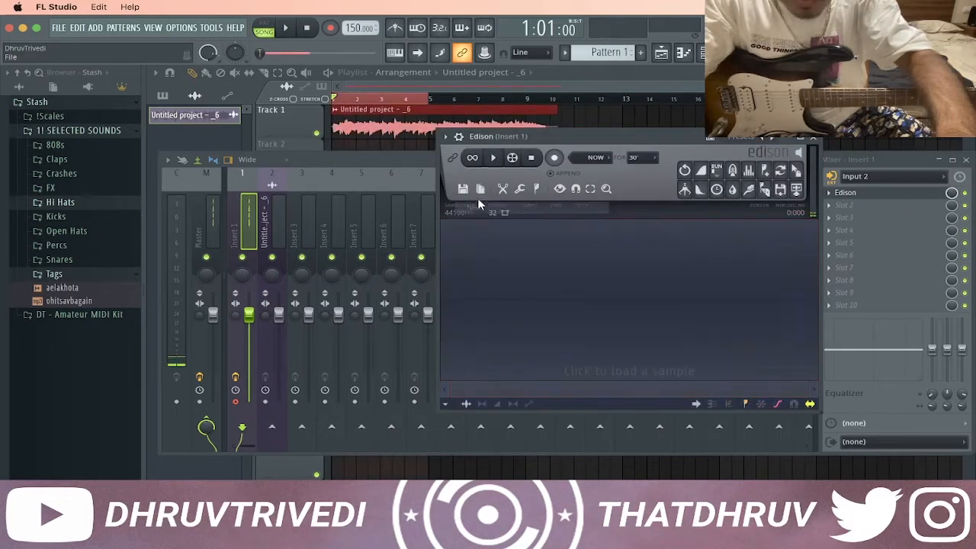
- Record a second guitar layer in Edison over the looped first four bars, ending both recording and playback
left_click(286, 27)
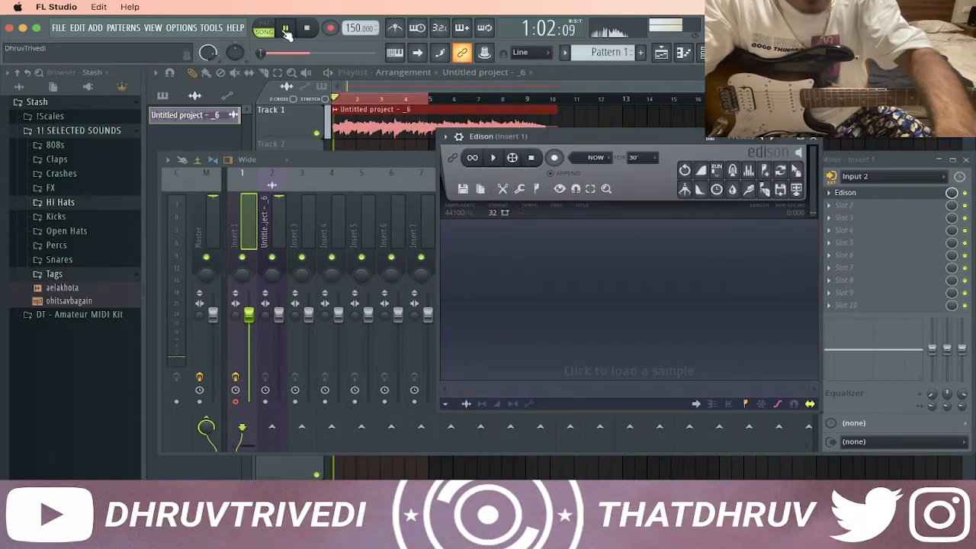
left_click(554, 158)
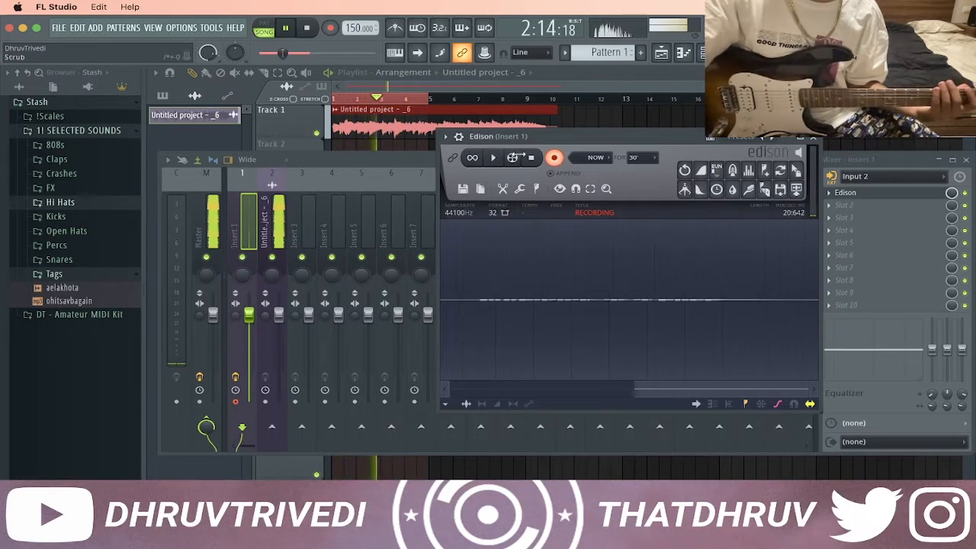
left_click(554, 158)
key("space")
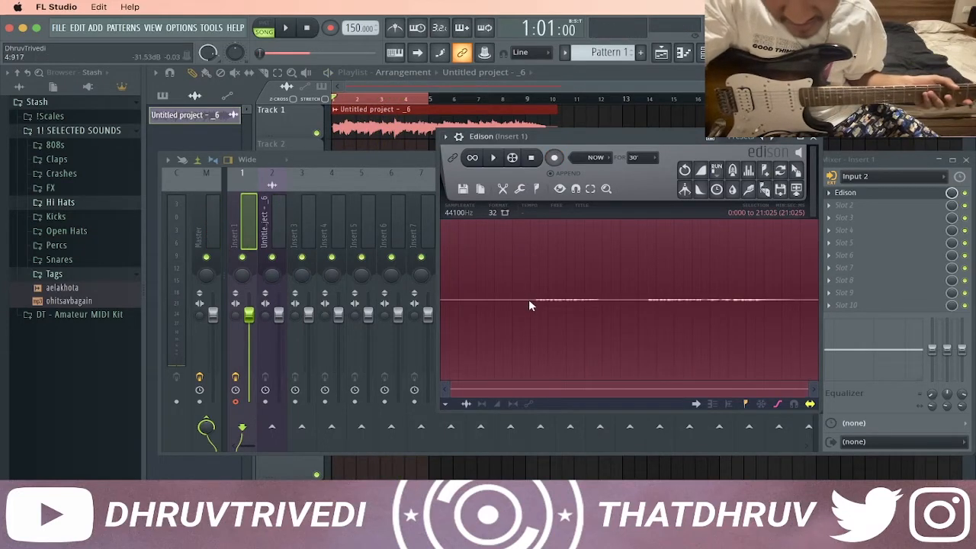
- Acquire a noise profile from about the first 4.9 seconds of the recording and denoise the whole sample with it
left_click_drag(527, 297, 416, 292)
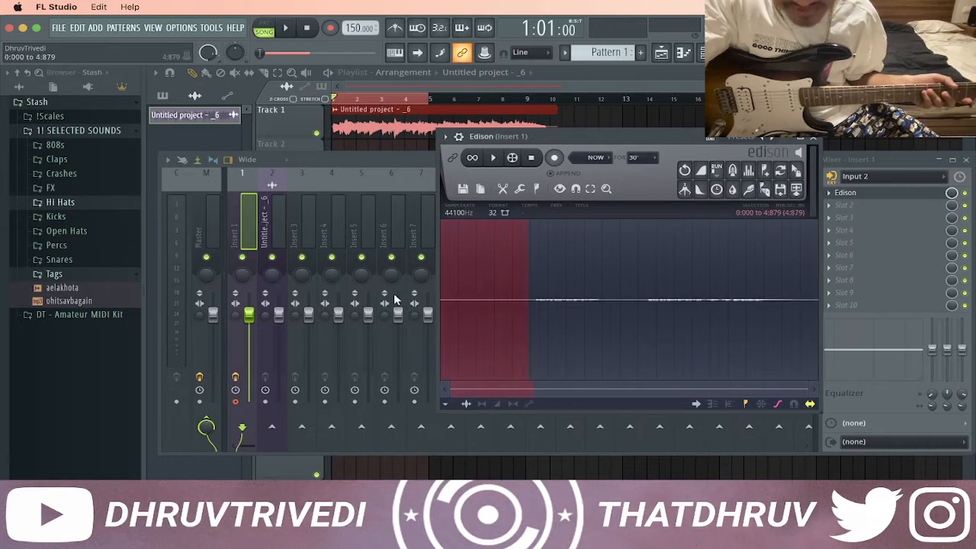
left_click(749, 191)
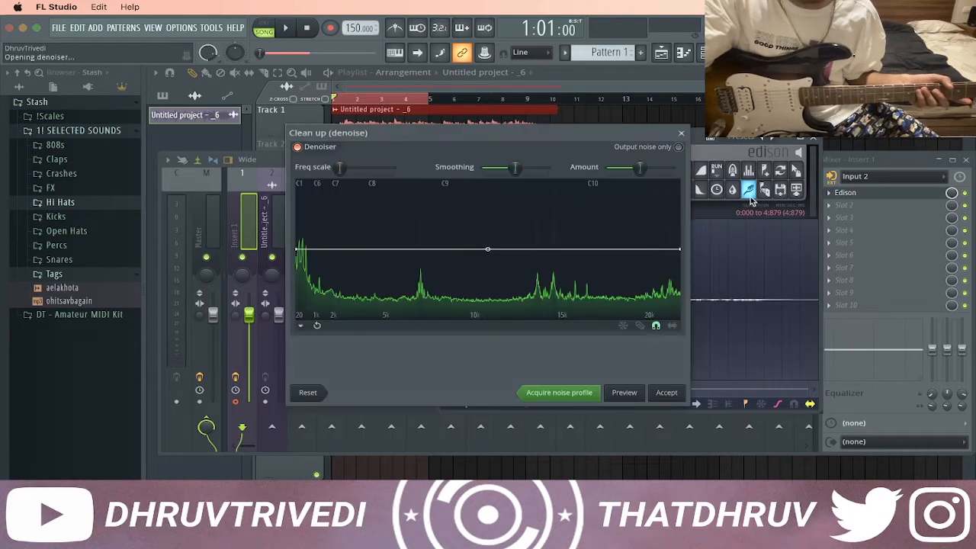
left_click(571, 395)
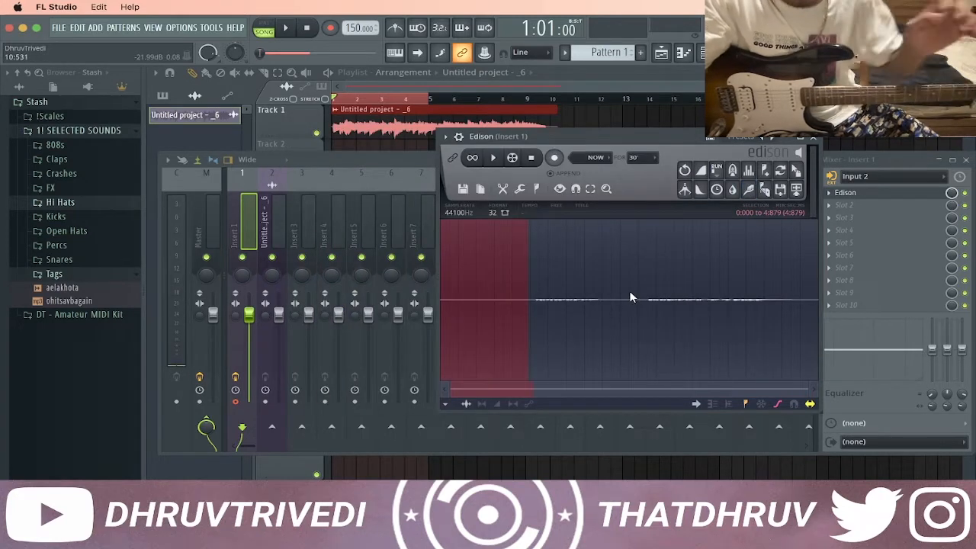
key("ctrl+a")
left_click(761, 190)
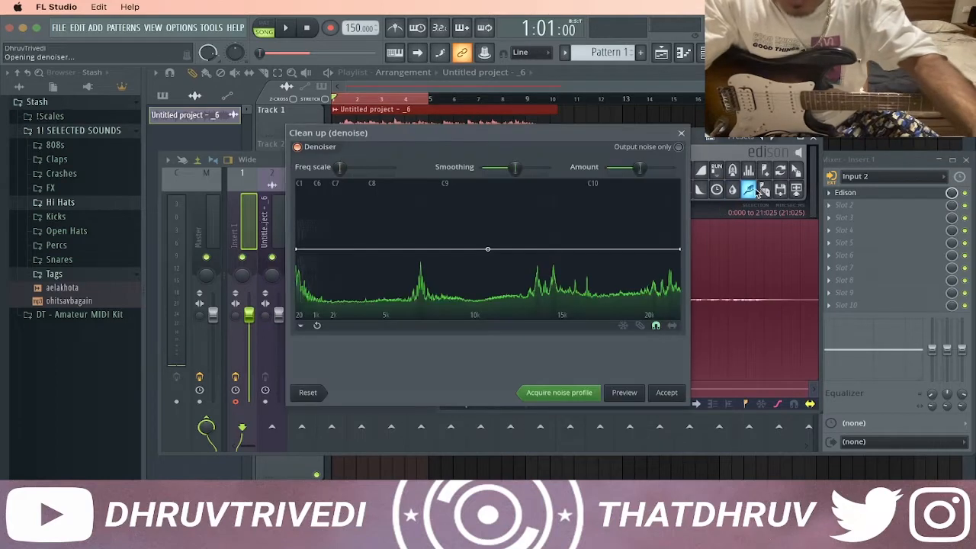
left_click(667, 394)
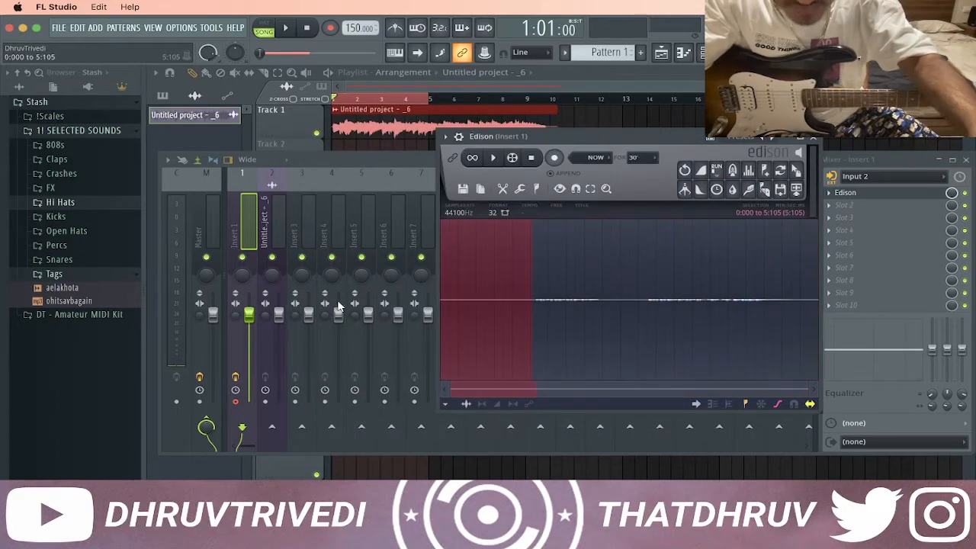
- Delete about the first 5.1 seconds of silence and place the recording at the start of playlist Track 2
key("Delete")
left_click(796, 169)
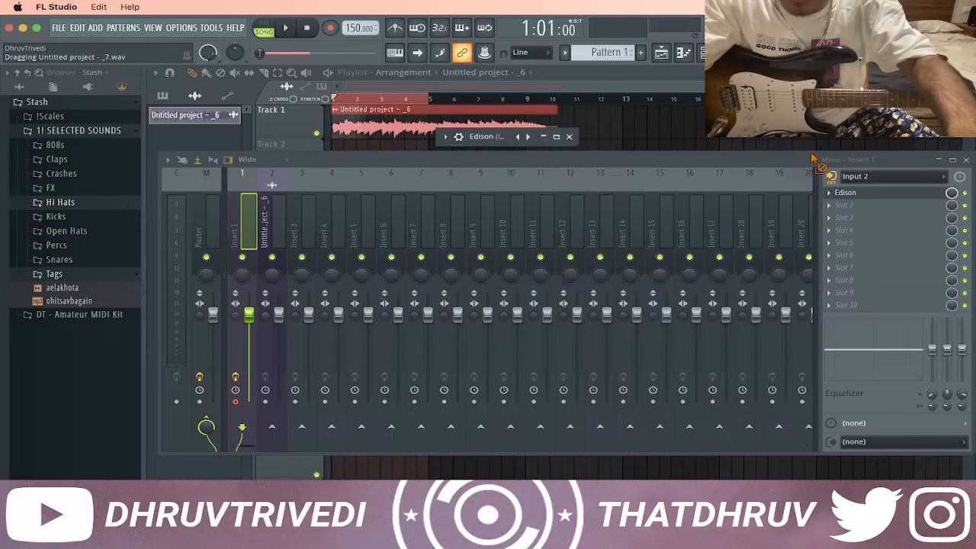
left_click(352, 151)
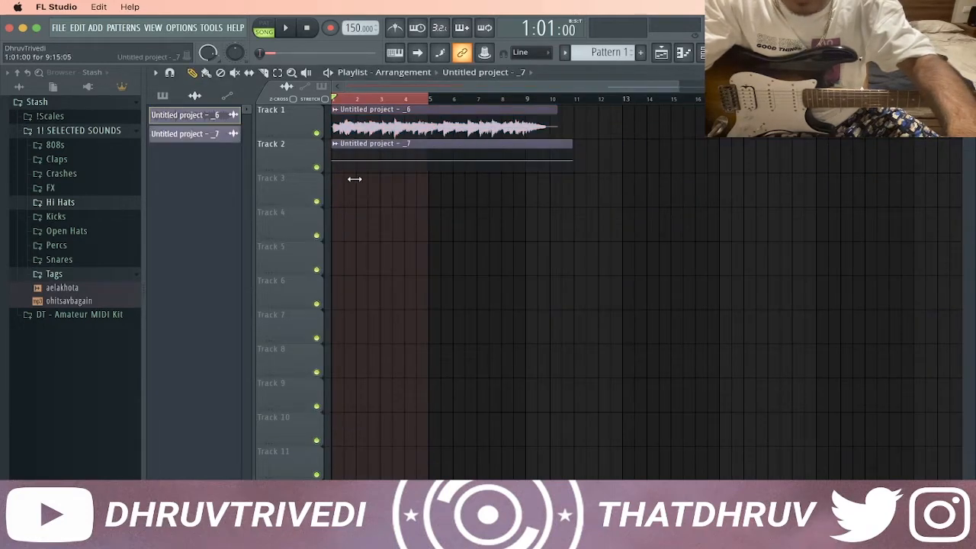
- Normalize the new guitar clip on Track 2 and route it to mixer track 3
double_click(387, 154)
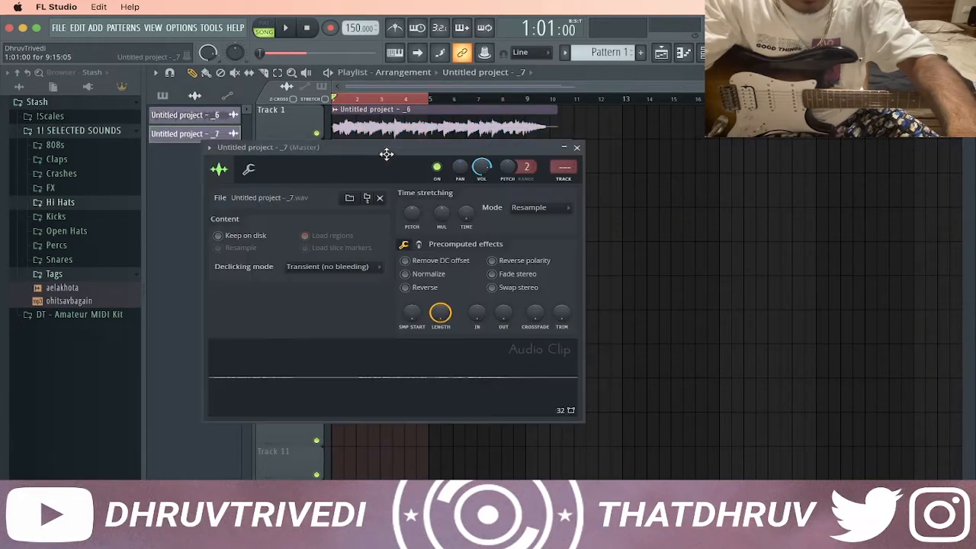
left_click(440, 276)
key("F9")
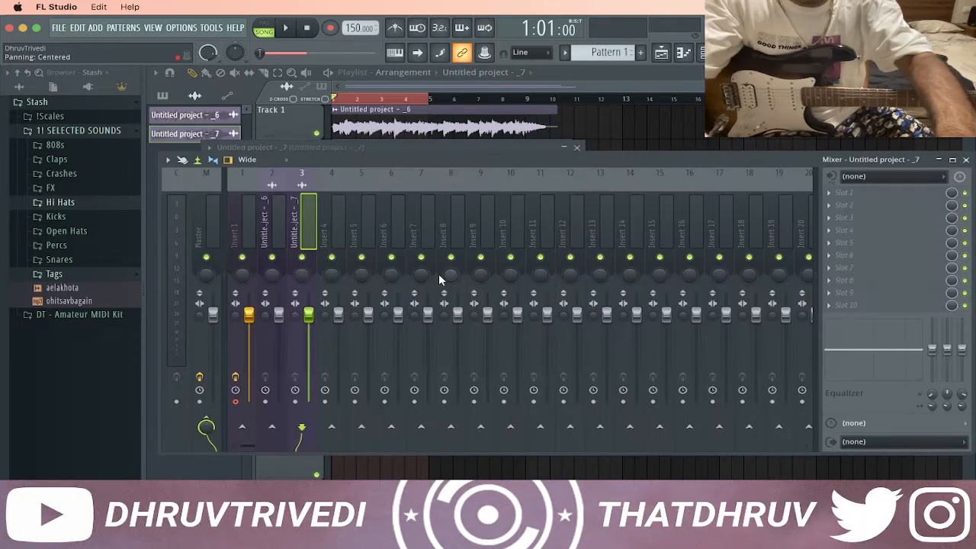
left_click(966, 160)
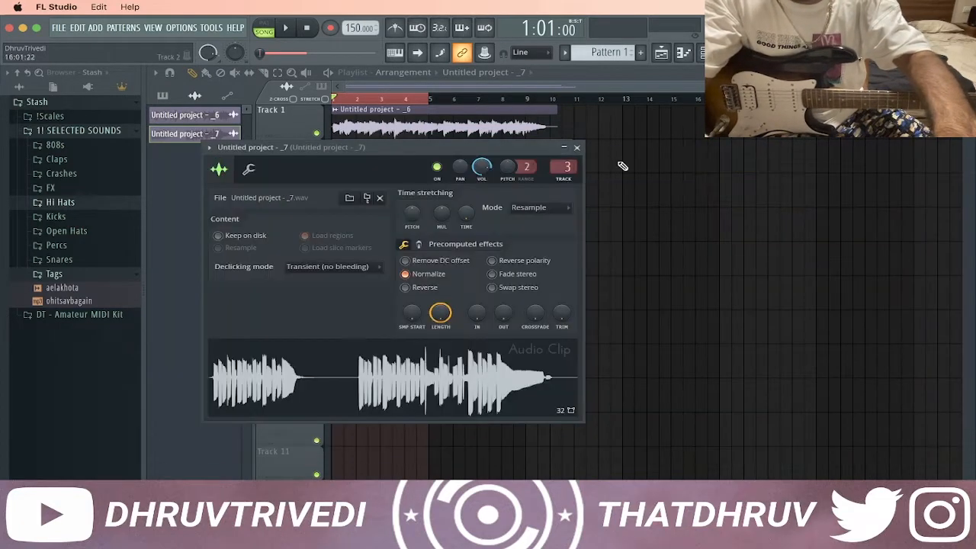
left_click(577, 148)
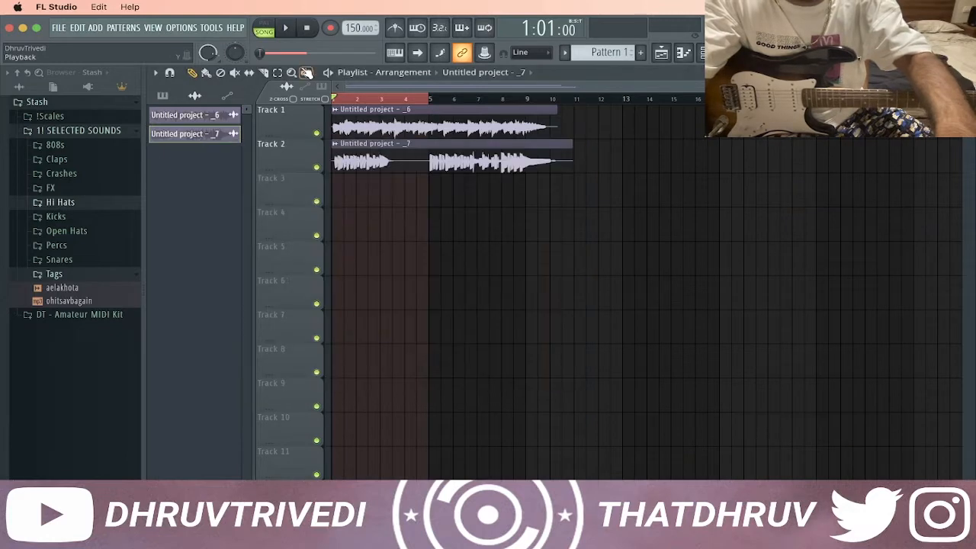
- Trim the first take off the Track 2 clip, align the rest with the start of Track 1, and play both
left_click(284, 27)
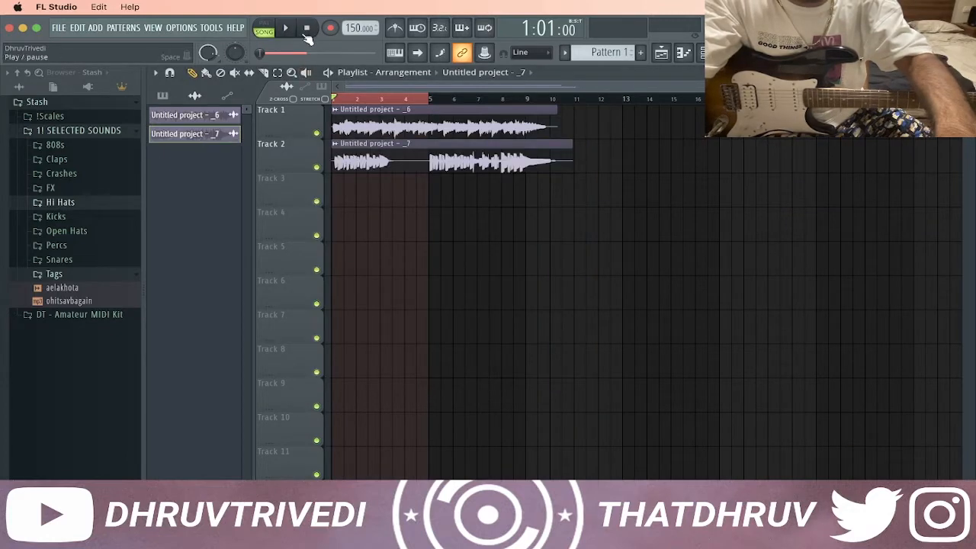
scroll(433, 131, "up", 5)
scroll(443, 115, "down", 4)
scroll(446, 107, "down", 2)
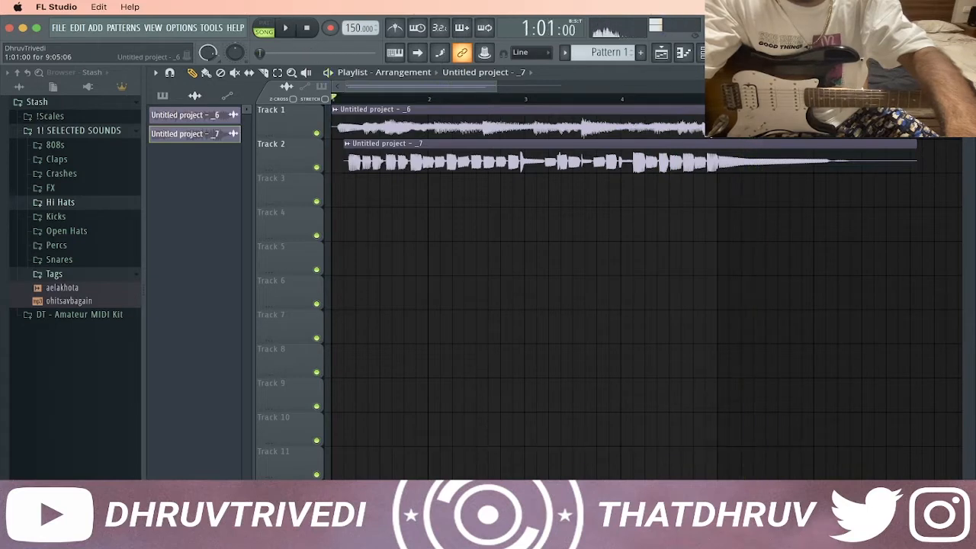
scroll(675, 101, "down", 4)
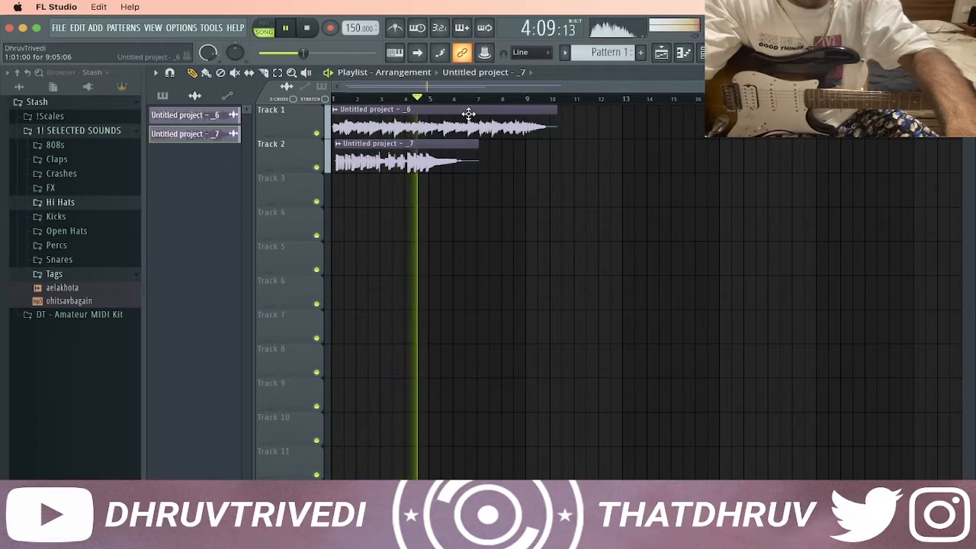
key("space")
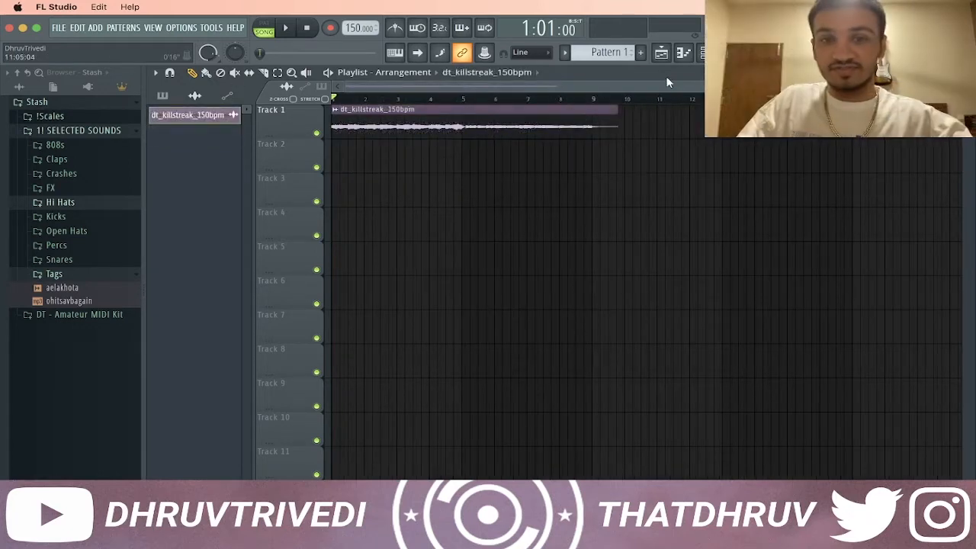
- Play the dt_killstreak_150bpm loop on Track 1 to listen to it, and stop it
key("space")
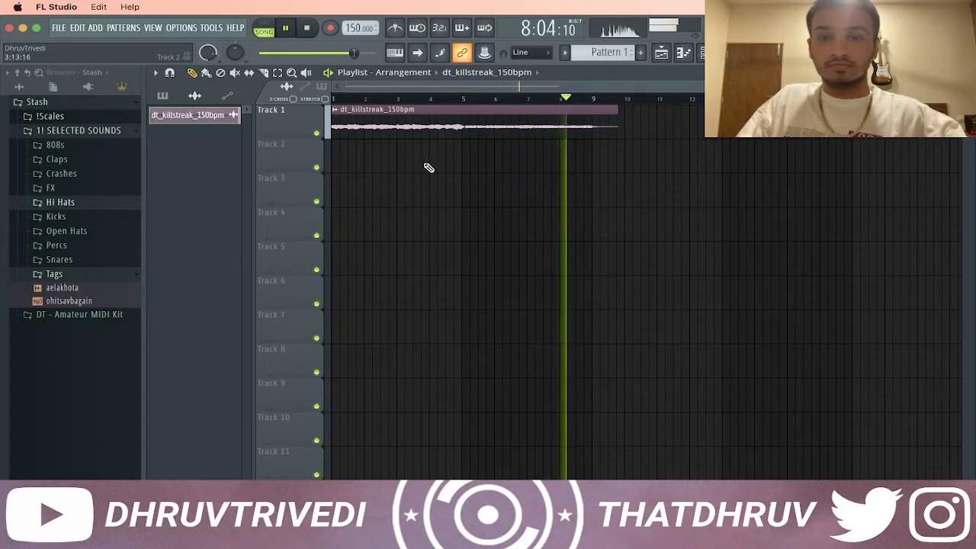
key("space")
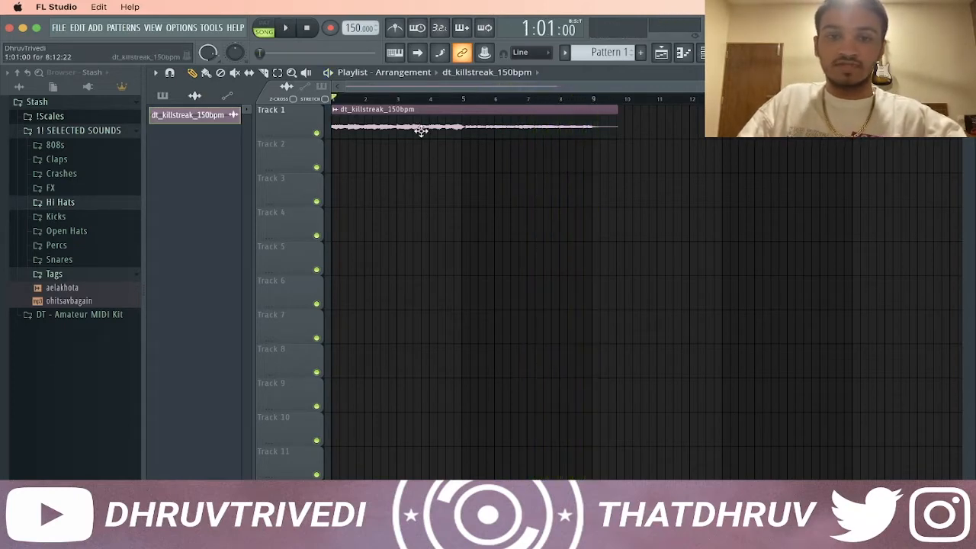
- Change the time stretching mode of the dt_killstreak_150bpm clip and close its settings
double_click(491, 130)
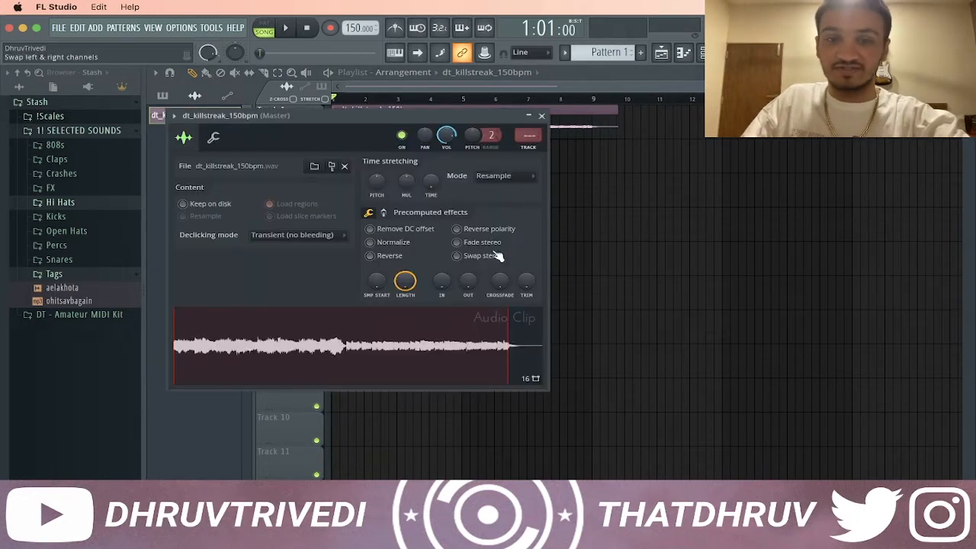
left_click(514, 181)
left_click(496, 211)
left_click(541, 115)
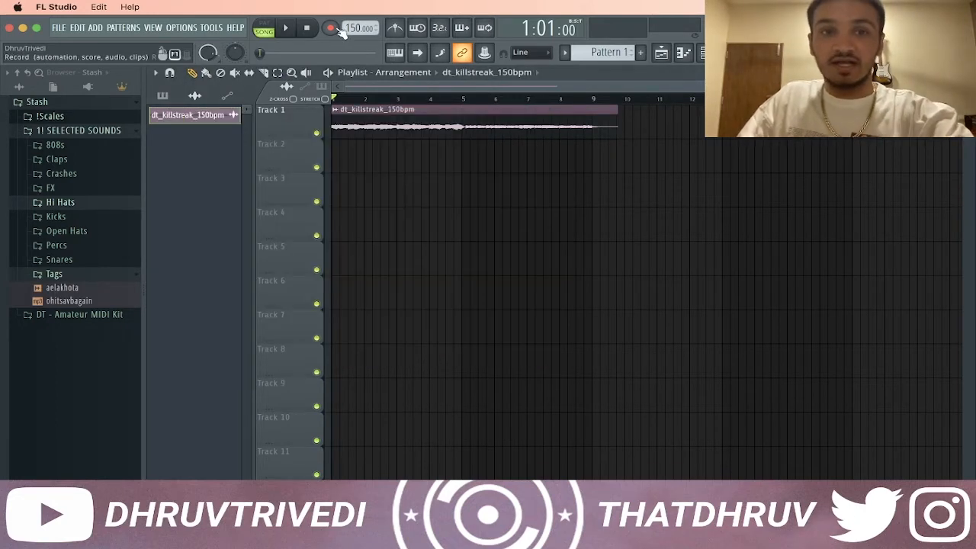
- Set the project tempo to 162 BPM
right_click(349, 29)
left_click(473, 140)
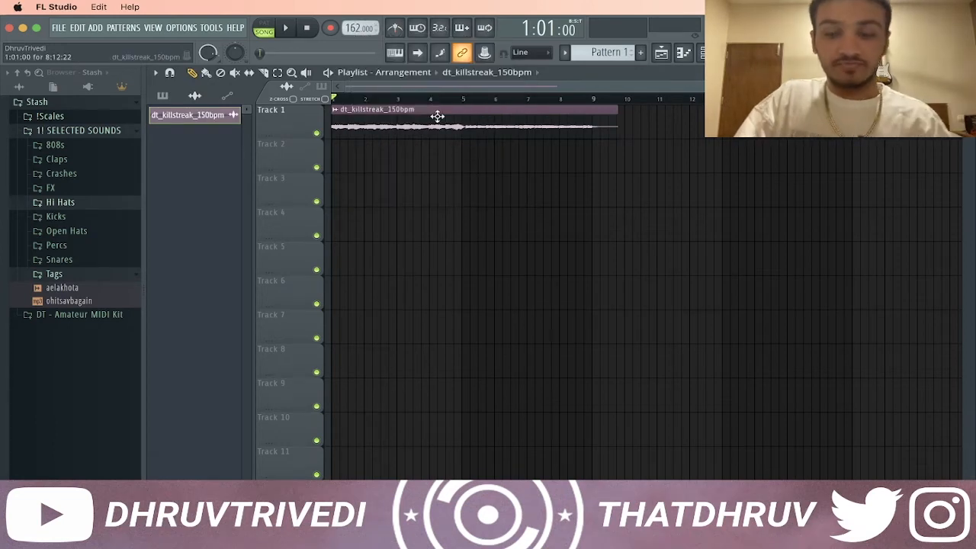
- Add Fruity Limiter to the third effect slot of the Master mixer track and close the mixer
key("F9")
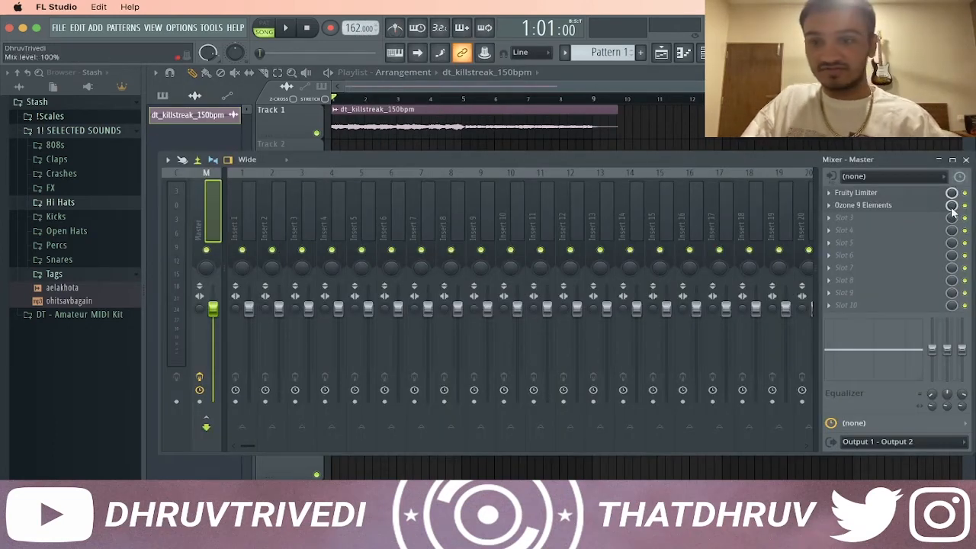
left_click(900, 221)
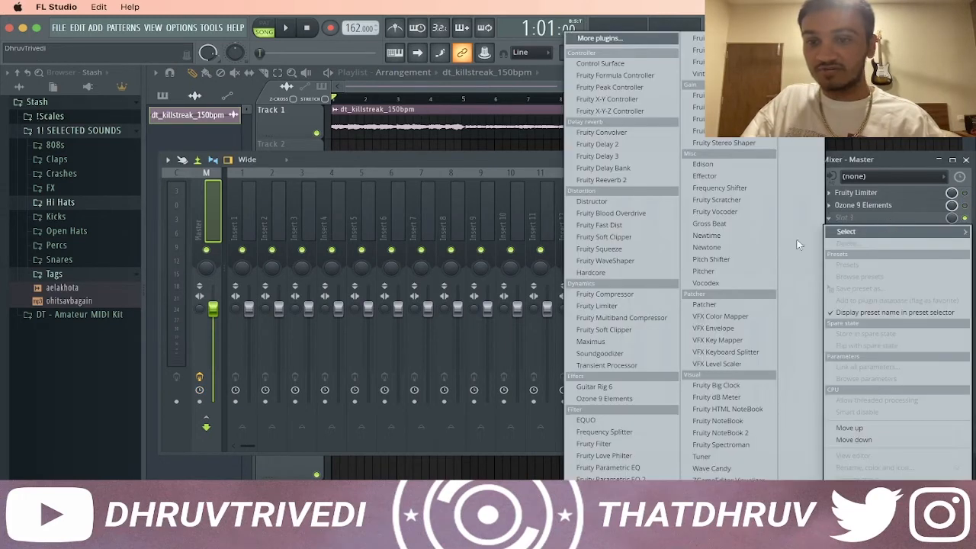
left_click(610, 307)
key("Escape")
key("Escape")
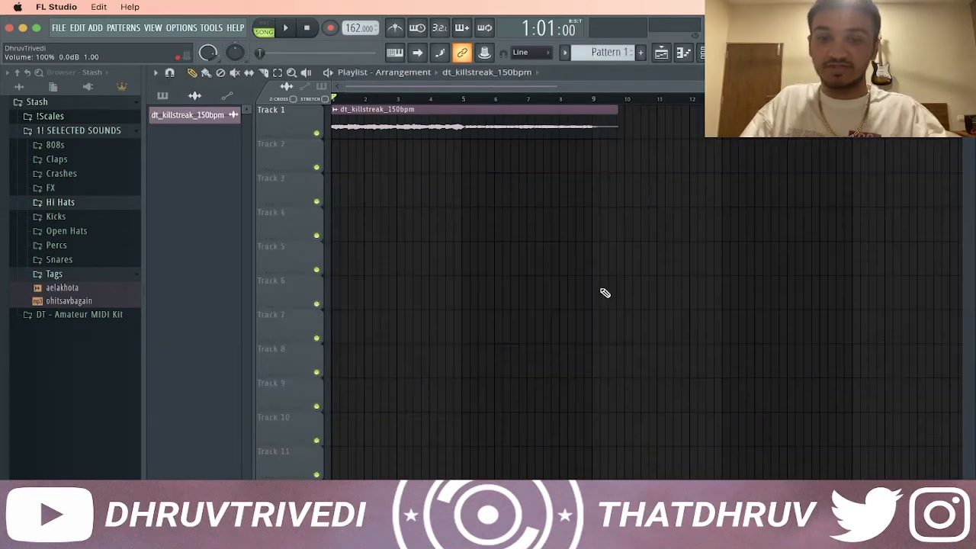
- Show all channels in the Channel rack and delete the FL Keys and Clap 4 Bar channels
scroll(622, 102, "down", 2)
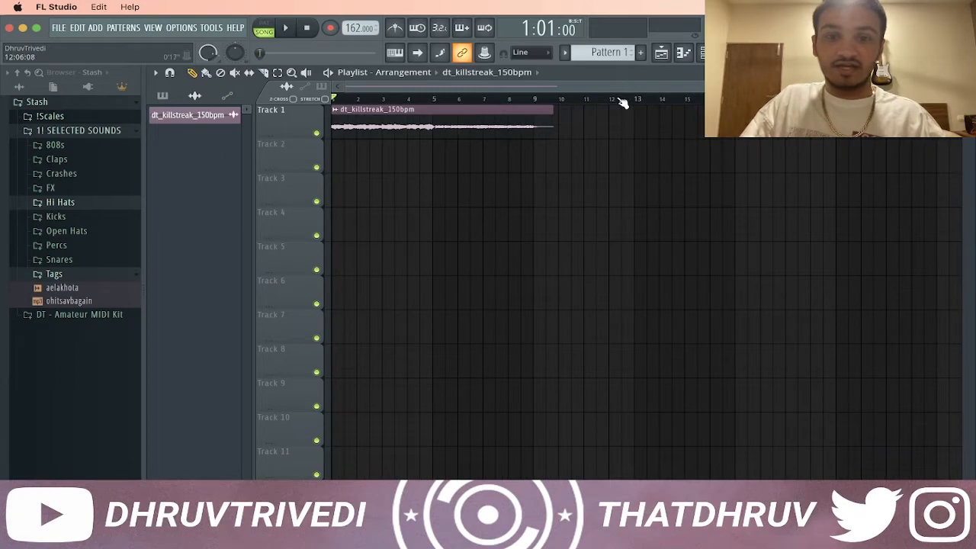
key("F6")
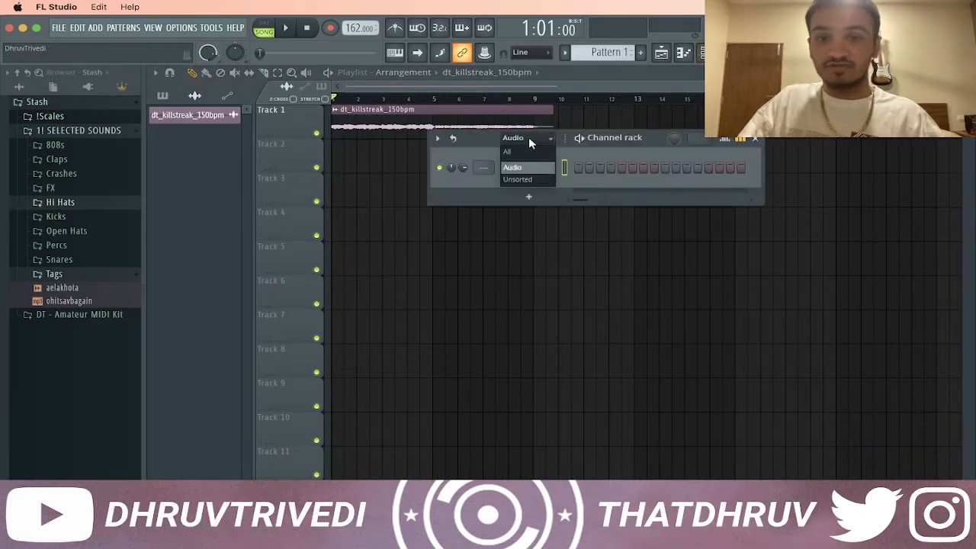
left_click(532, 151)
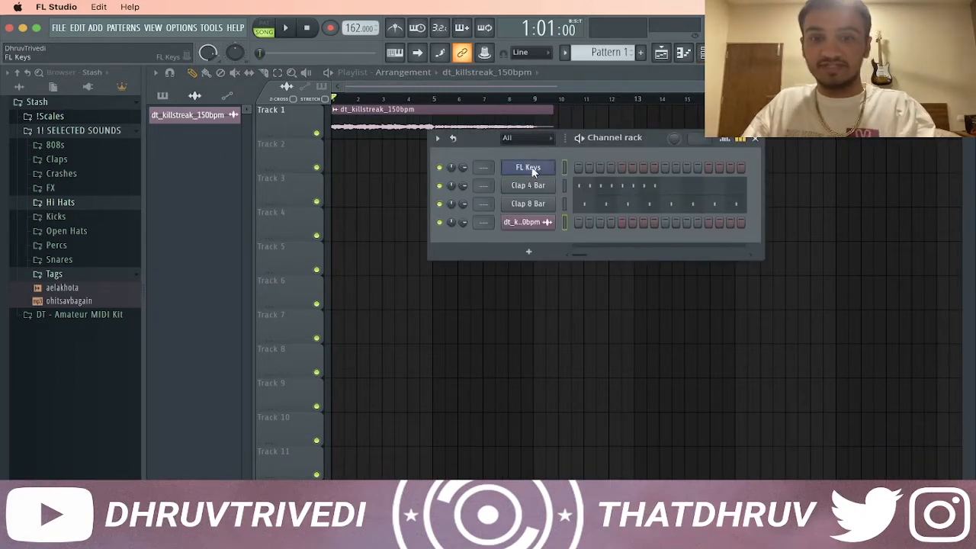
key("alt+Delete")
key("Return")
key("alt+Delete")
key("Return")
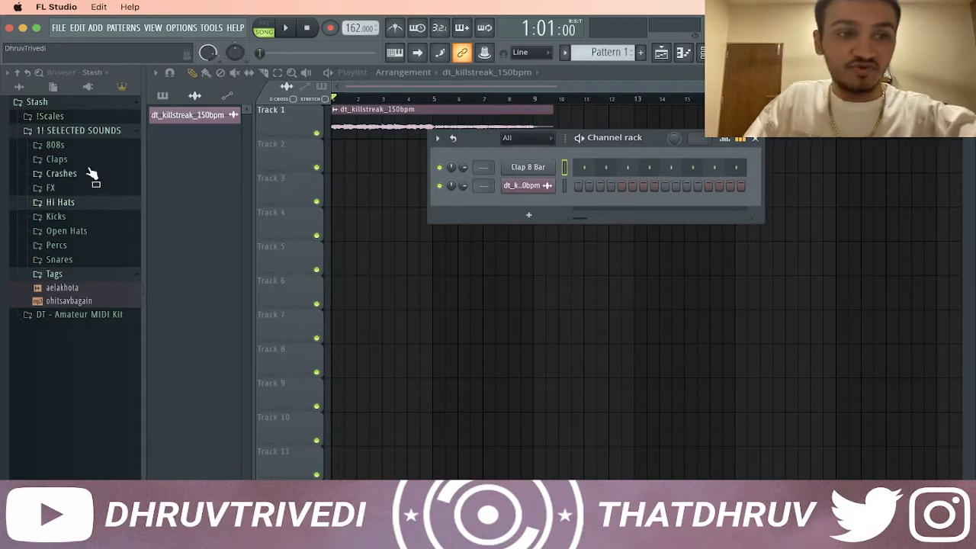
- Add the nm - all girls are the same 808 sample from the 808s folder as a channel, showing all channels
left_click(85, 146)
left_click_drag(86, 196, 513, 184)
left_click(532, 142)
left_click(526, 151)
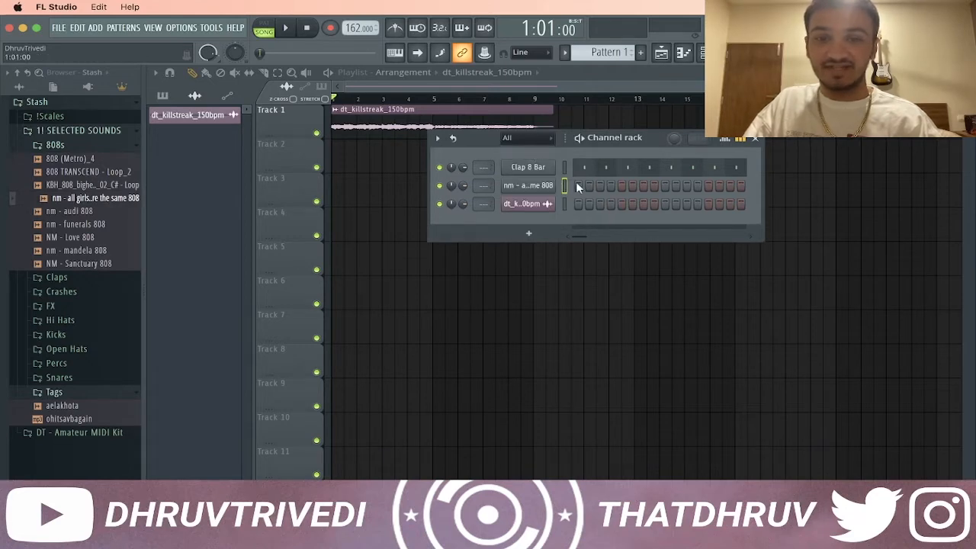
left_click_drag(627, 131, 572, 131)
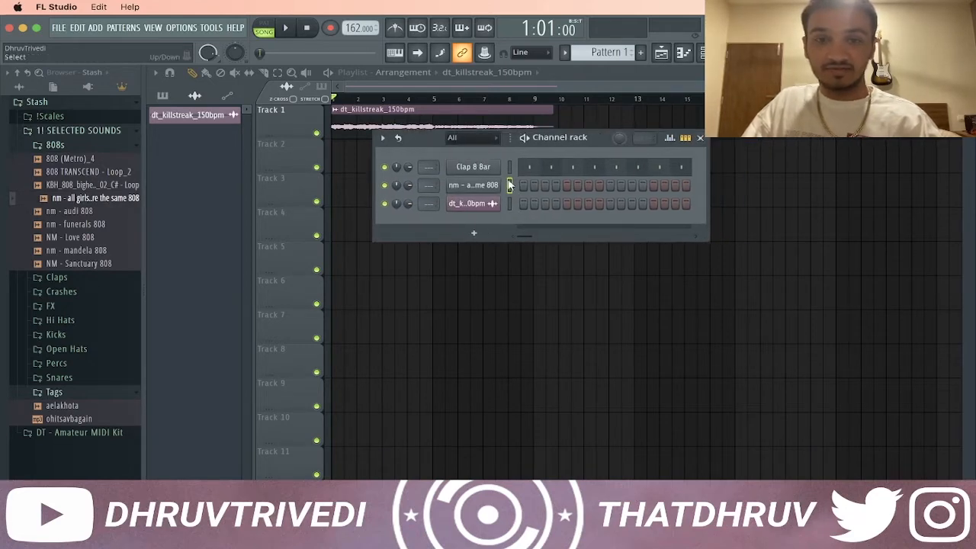
- Place Pattern 1 at the start of Track 2 and open the 808 channel's piano roll
left_click(162, 94)
left_click_drag(203, 122, 337, 154)
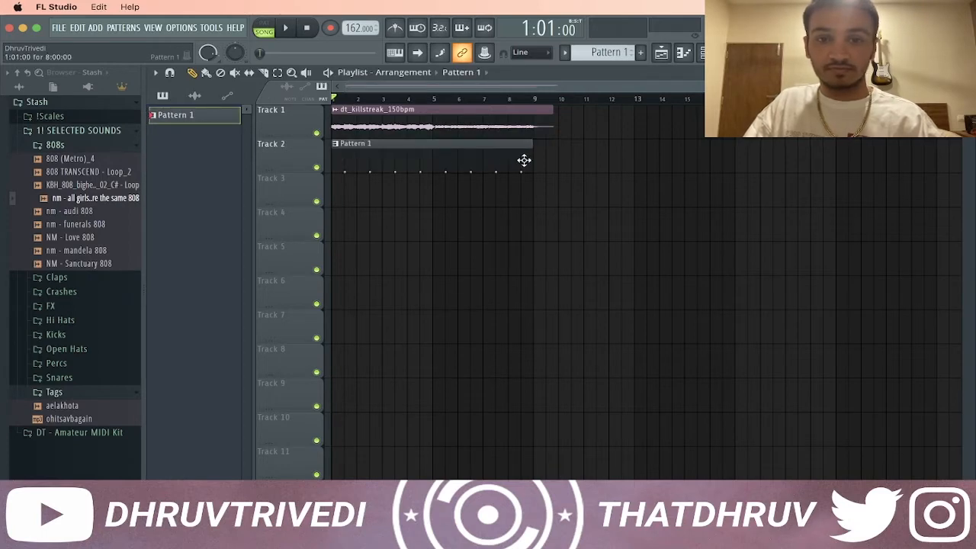
double_click(417, 141)
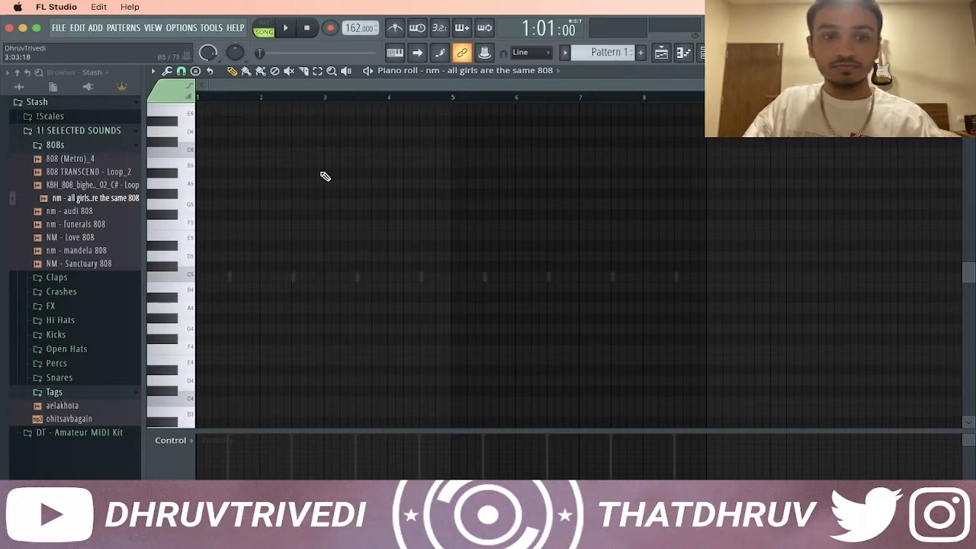
- Place a G#6 808 note at the start of bar 1 and play it with the loop
key("space")
key("space")
key("space")
key("space")
left_click(214, 196)
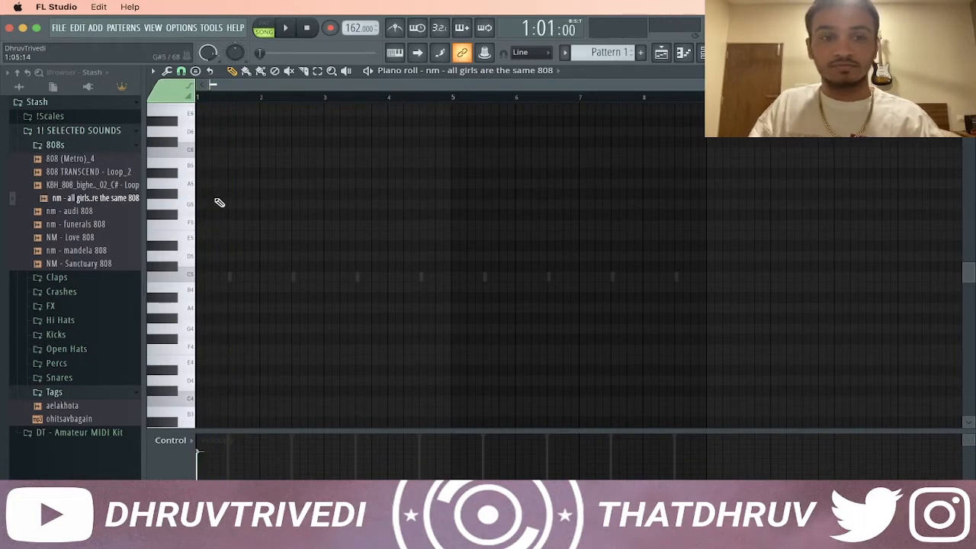
scroll(242, 233, "up", 5)
key("space")
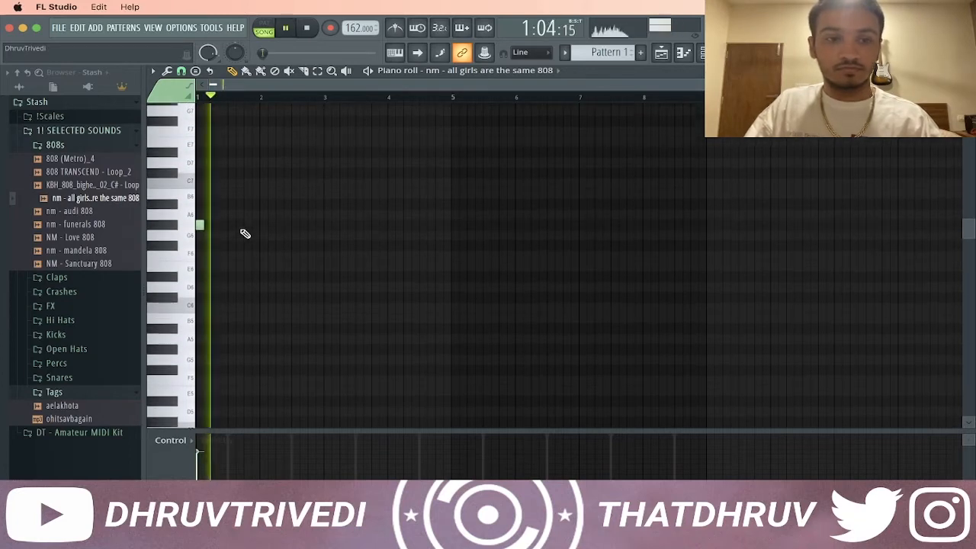
key("space")
key("space")
- Try a pair of G#6 notes at steps 9 and 11 of bar 1 against playback
left_click(239, 227)
key("space")
key("space")
left_click(234, 226)
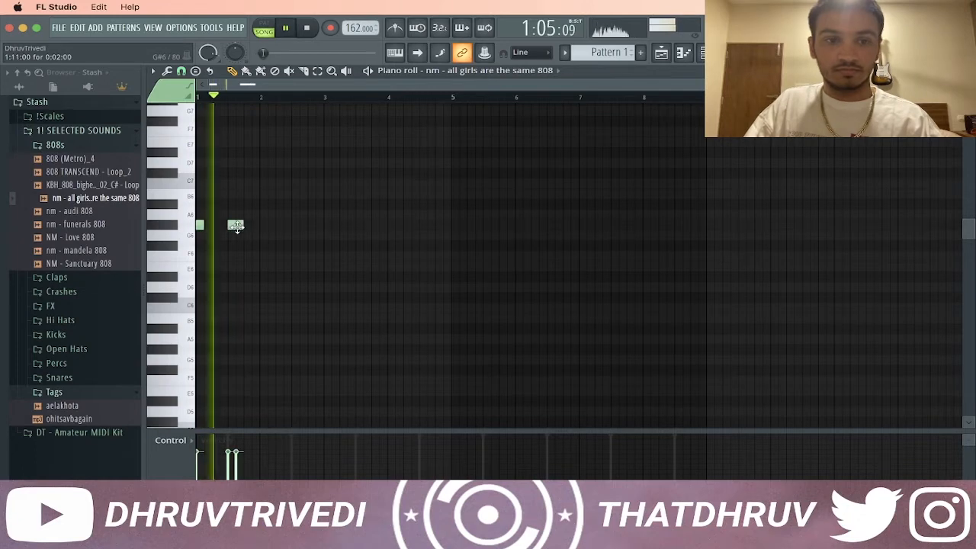
key("space")
key("space")
right_click(240, 227)
- Place two back-to-back G#6 notes at steps 13 and 15 of bar 1
key("space")
key("space")
left_click(248, 228)
left_click(257, 229)
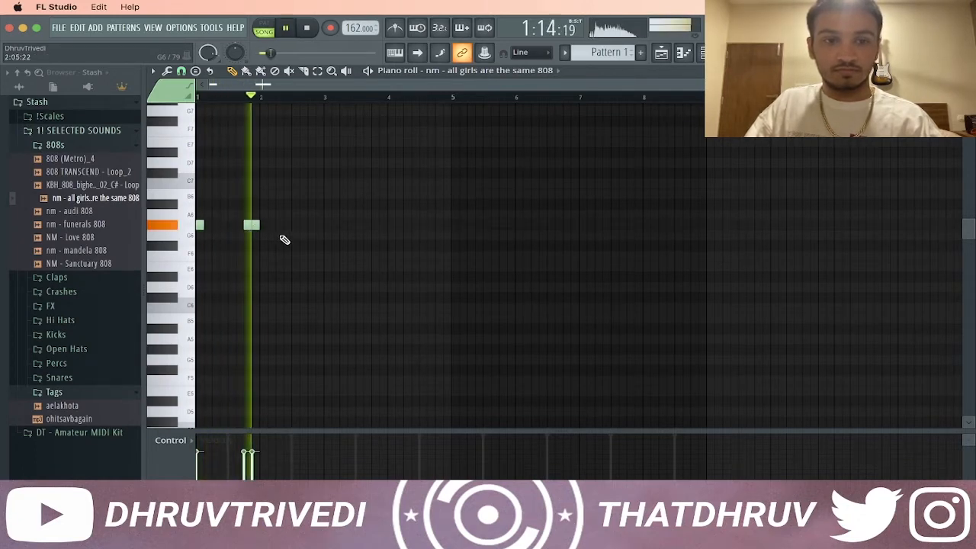
- Add an 808 note in bar 2 and move it to F6 at step 5, checking it against playback
left_click(287, 227)
key("space")
key("space")
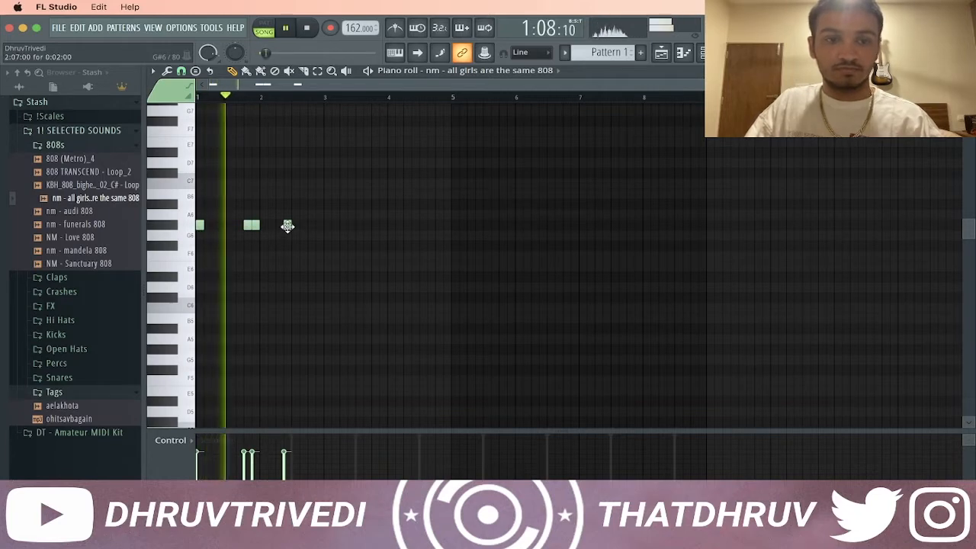
key("space")
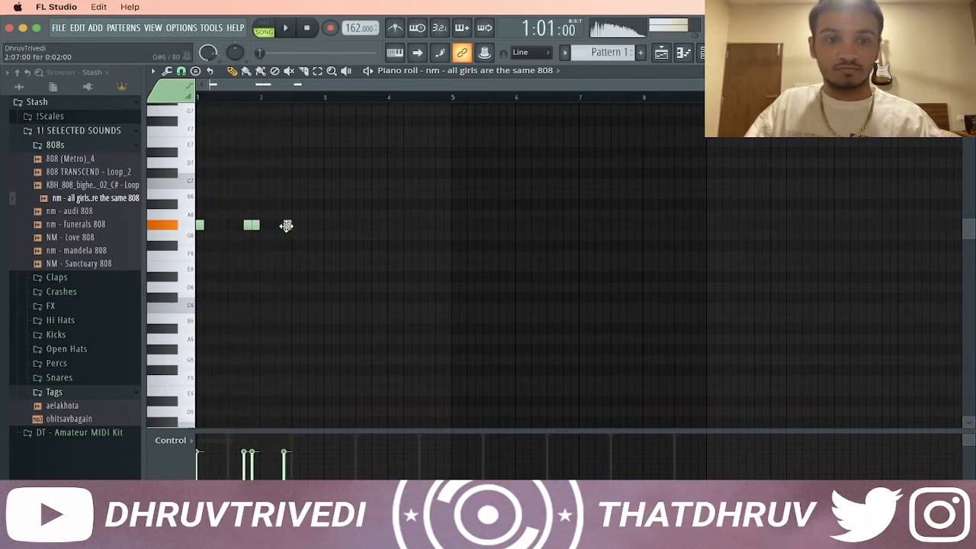
key("space")
left_click_drag(278, 241, 279, 261)
key("space")
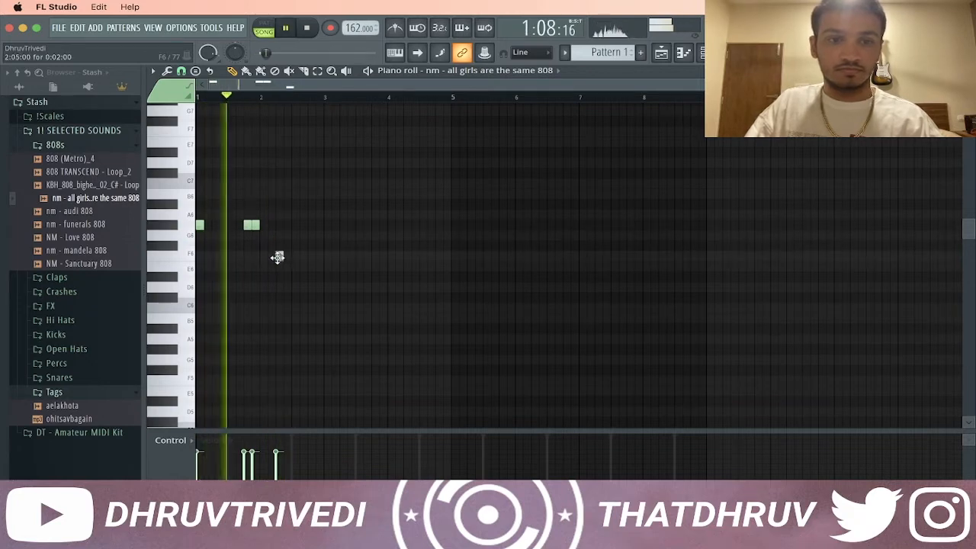
- Add a second F6 note at step 13 of bar 2 and raise both bar 2 notes one semitone to F#6
left_click(311, 256)
key("space")
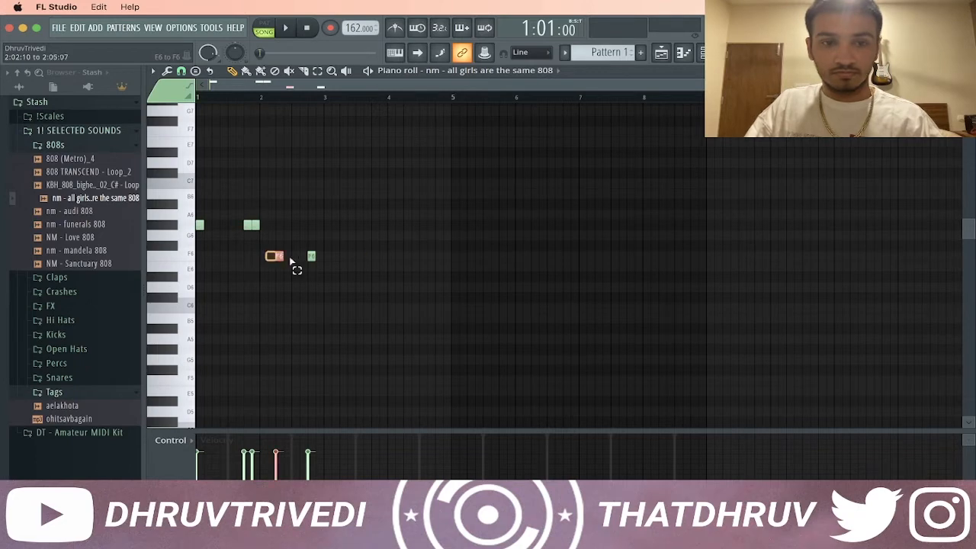
key("shift+Up")
key("super+d")
key("space")
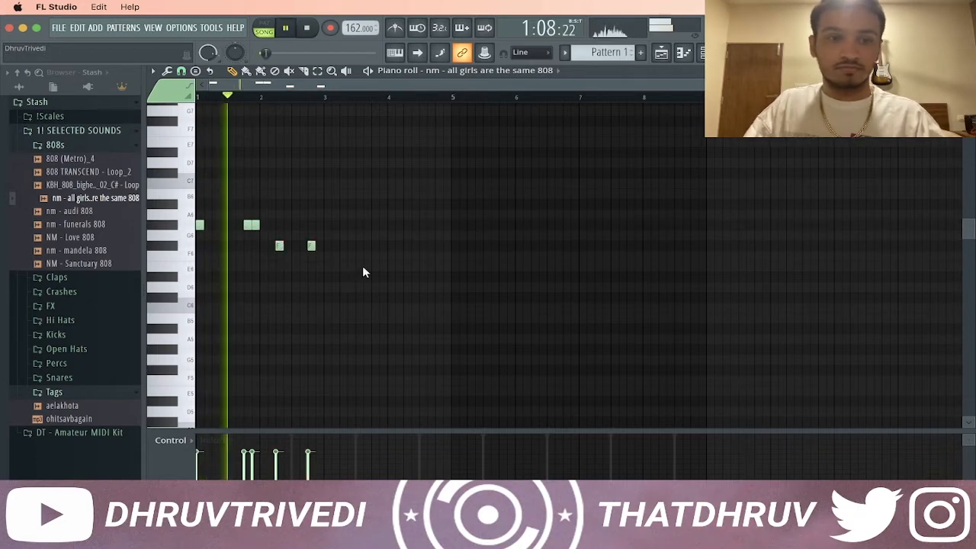
- Move the second F#6 note to step 11 of bar 2 and play the line again
key("space")
left_click_drag(312, 247, 304, 247)
key("space")
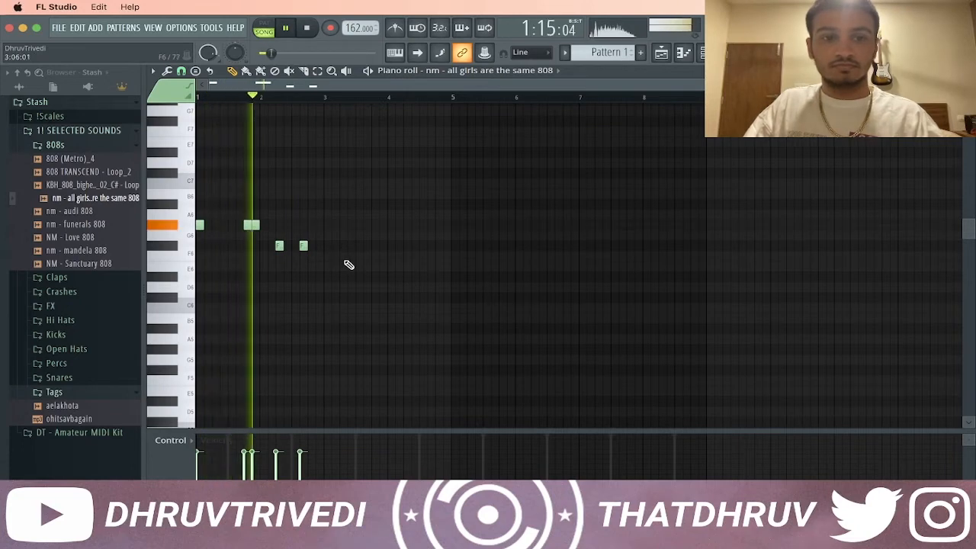
- Place E6 notes at steps 1, 7 and 15 of bar 3 during playback
left_click(327, 256)
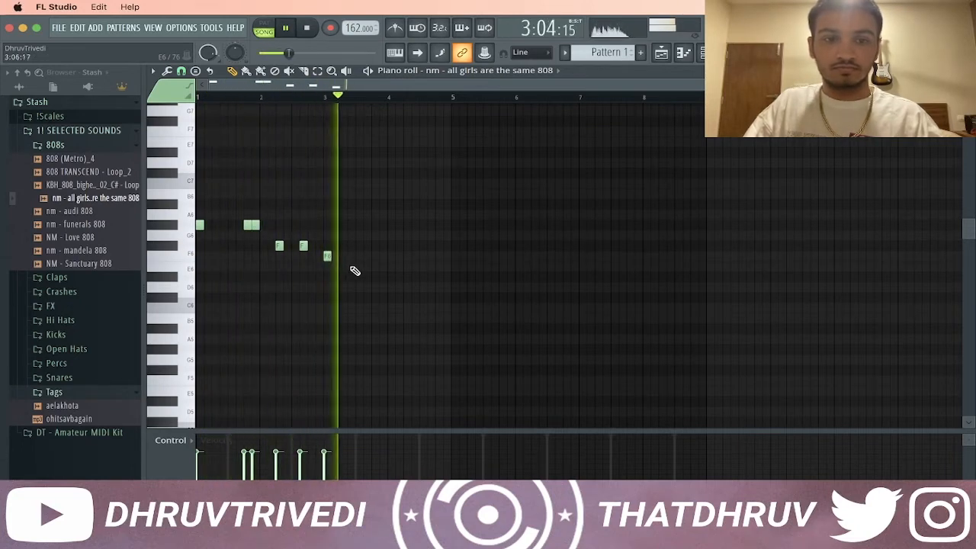
left_click_drag(326, 259, 327, 268)
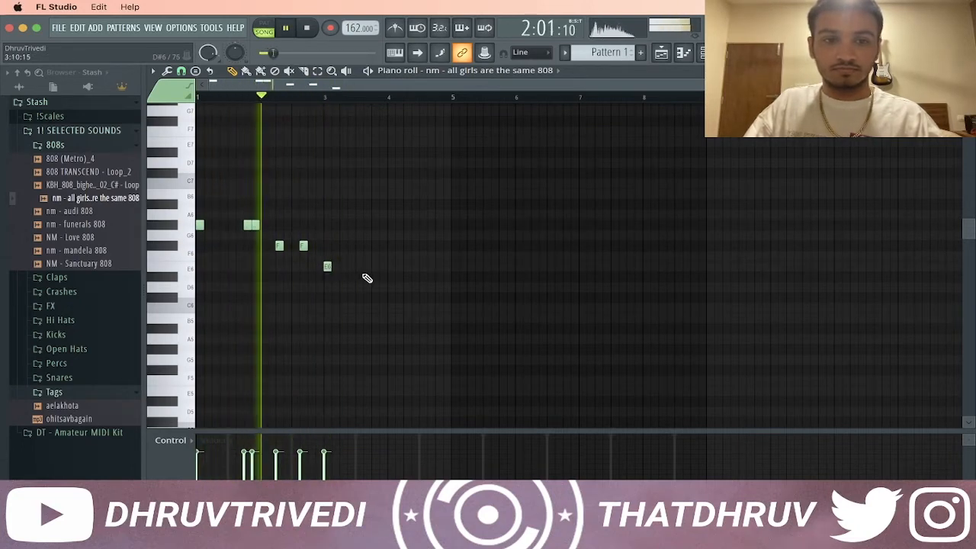
left_click(350, 266)
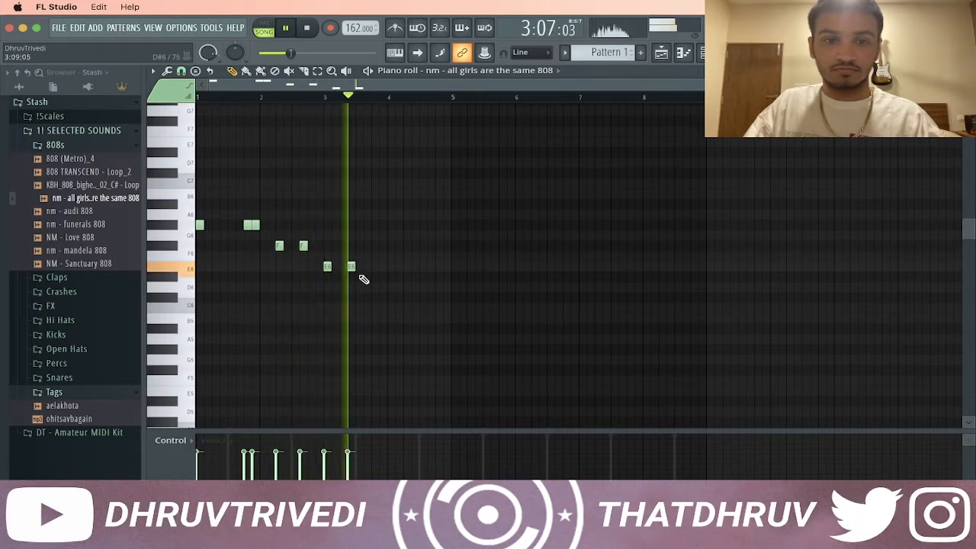
left_click(380, 266)
- Add two 808 notes at steps 5 and 11 of bar 4, raised to D#6, with an end note at bar 5
left_click(406, 287)
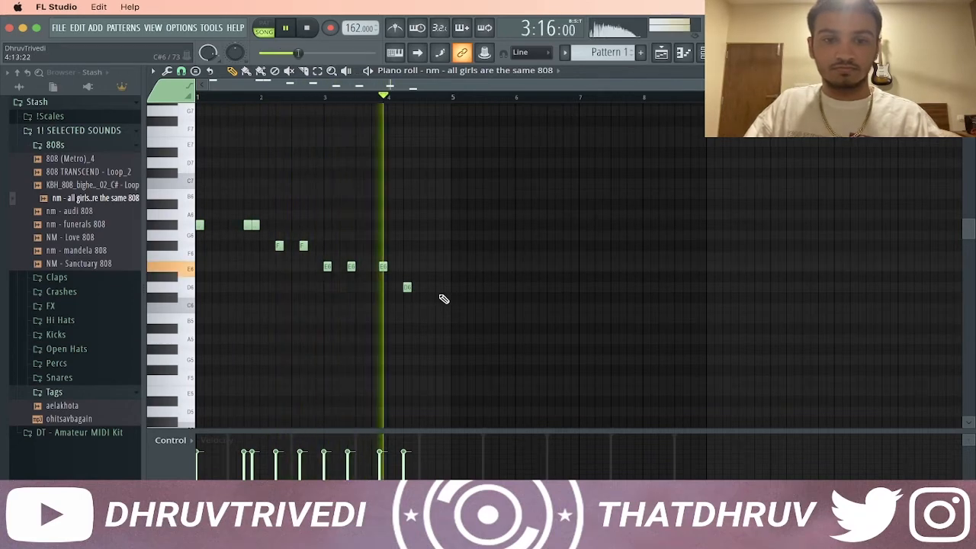
left_click(431, 287)
left_click_drag(405, 290, 466, 288)
key("shift+Up")
key("ctrl+d")
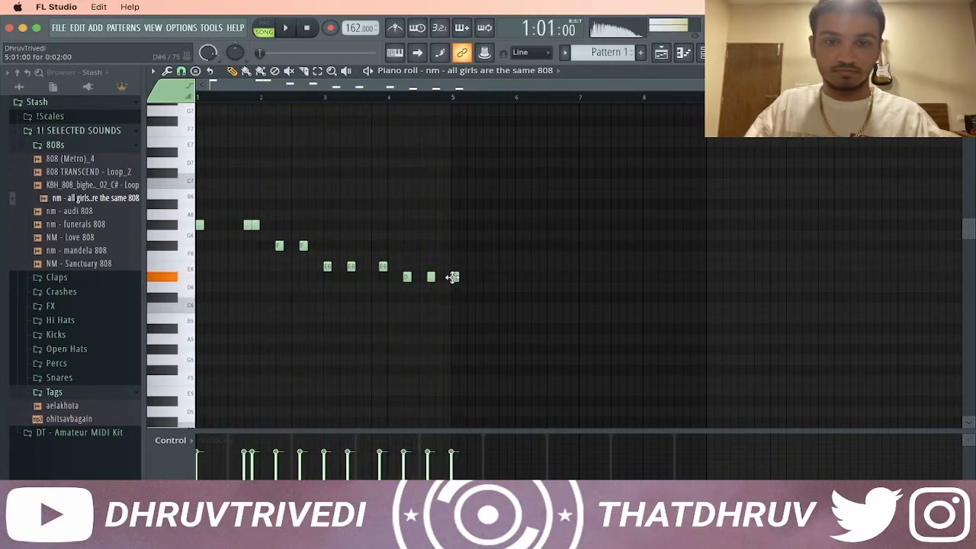
- Transpose the 808 line down one octave and extend each note to meet the next, ending at bar 5
key("ctrl+Down")
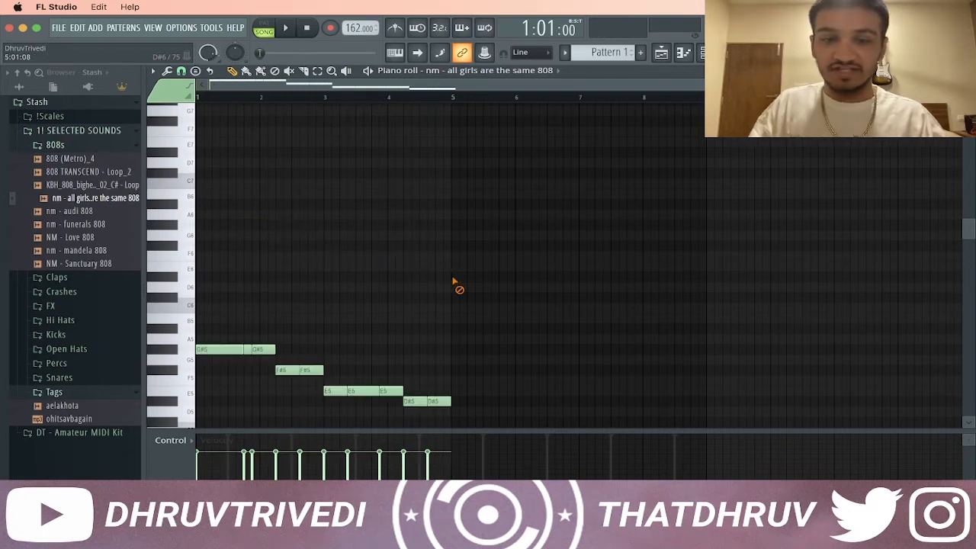
scroll(456, 283, "down", 3)
- Complete the four-bar 808 line with full velocities and a D#5 slide note at the start of bar 4, and repeat it over bars 5 to 8
key("ctrl+a")
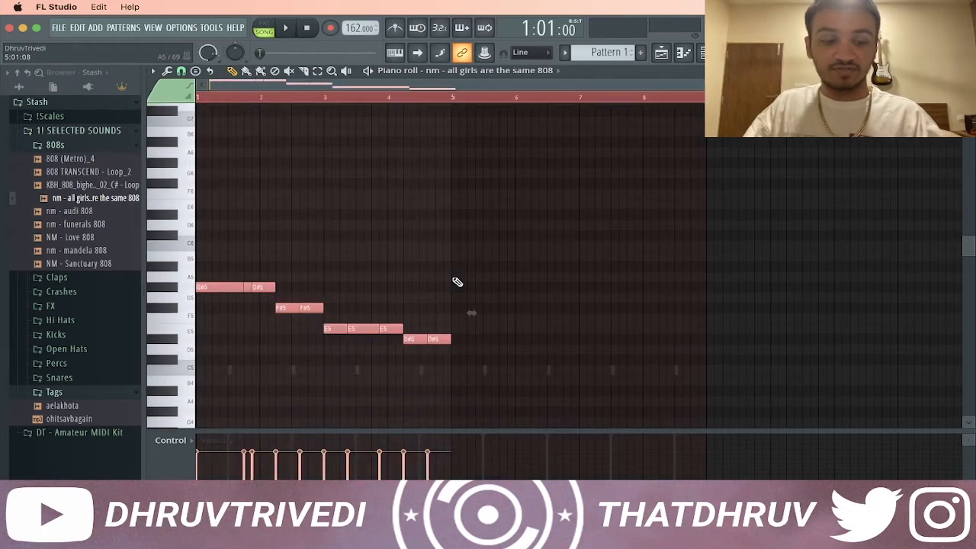
key("ctrl+d")
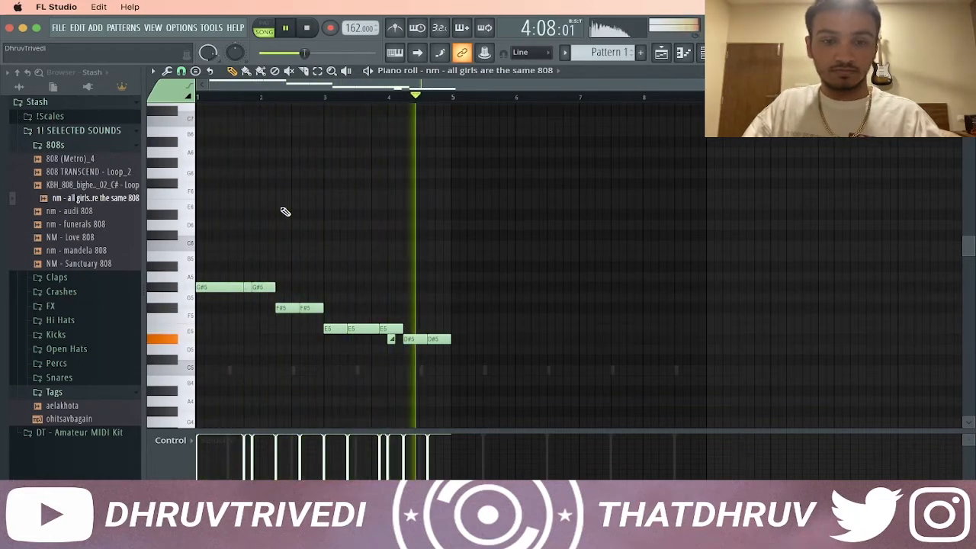
key("ctrl+b")
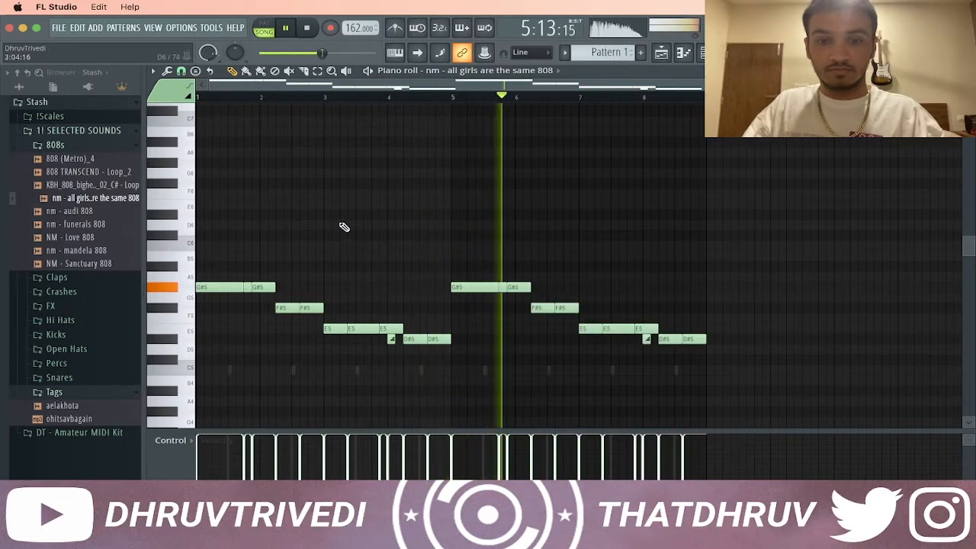
key("space")
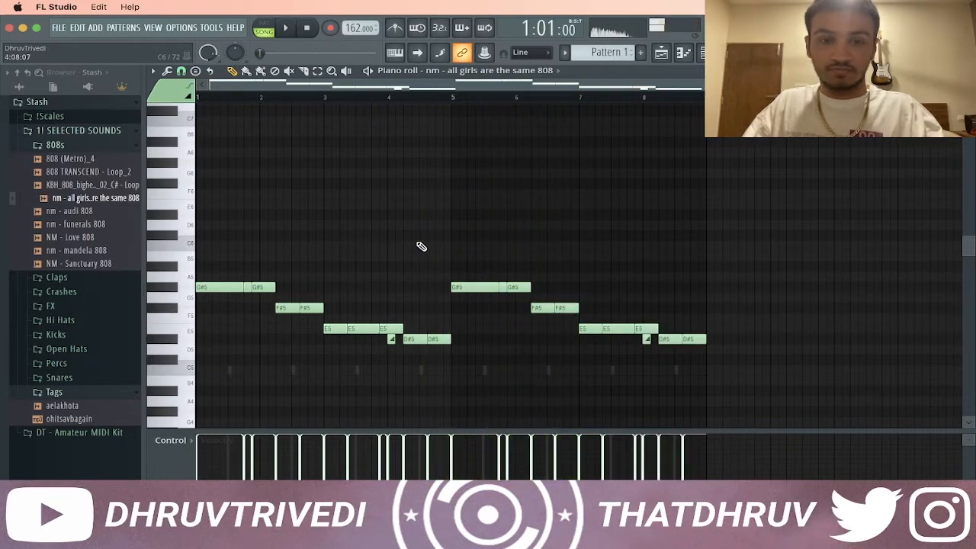
- Trim the dt_killstreak_150bpm clip on Track 1 to end at bar 9 and slice it at bar 5
key("F5")
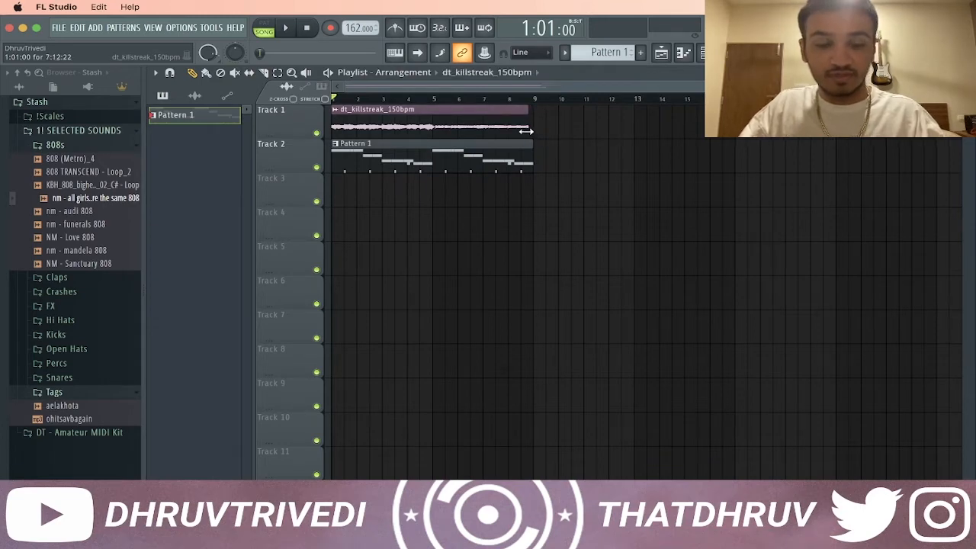
scroll(541, 105, "up", 5)
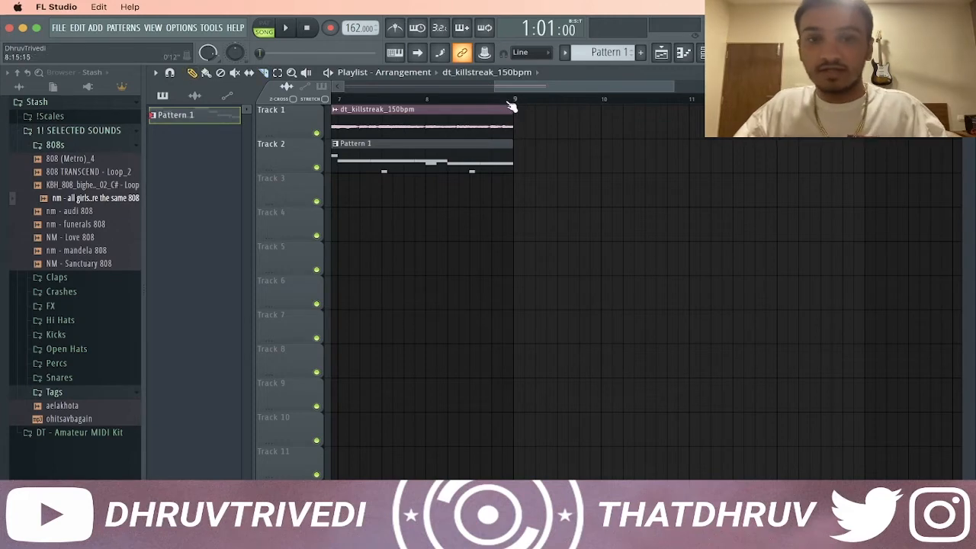
scroll(461, 120, "down", 5)
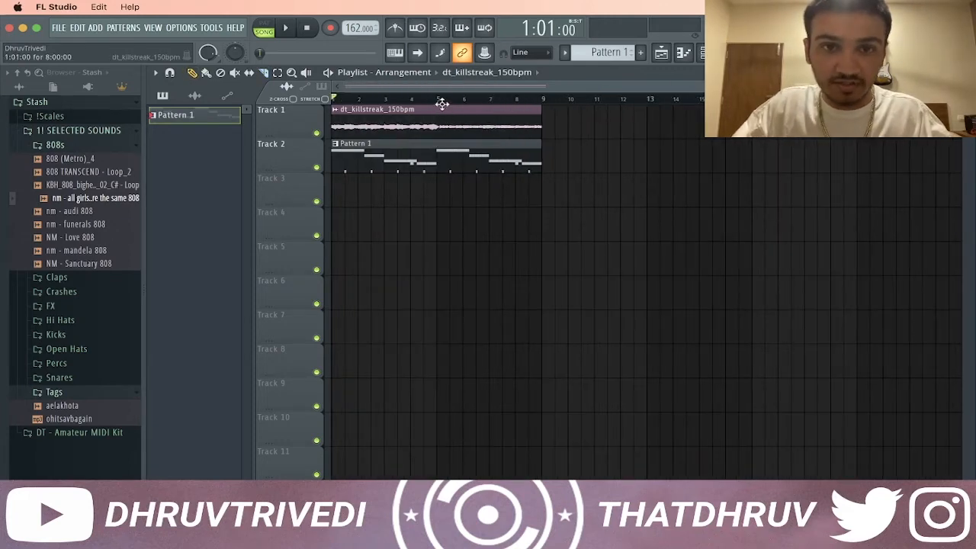
scroll(442, 103, "up", 5)
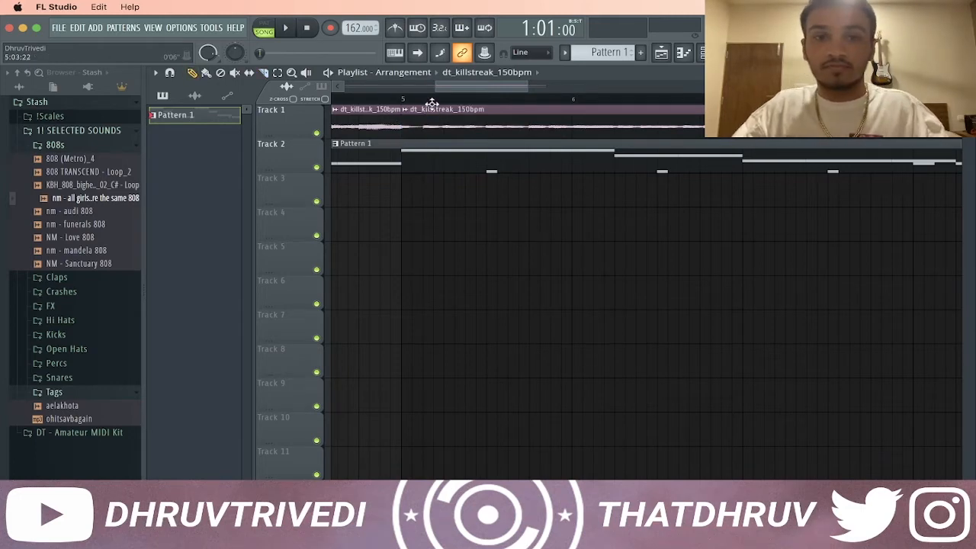
- Repeat the first half of the guitar loop at bar 5, layer its sliced second half beneath on Track 2, and move Pattern 1 to Track 3
scroll(432, 104, "down", 5)
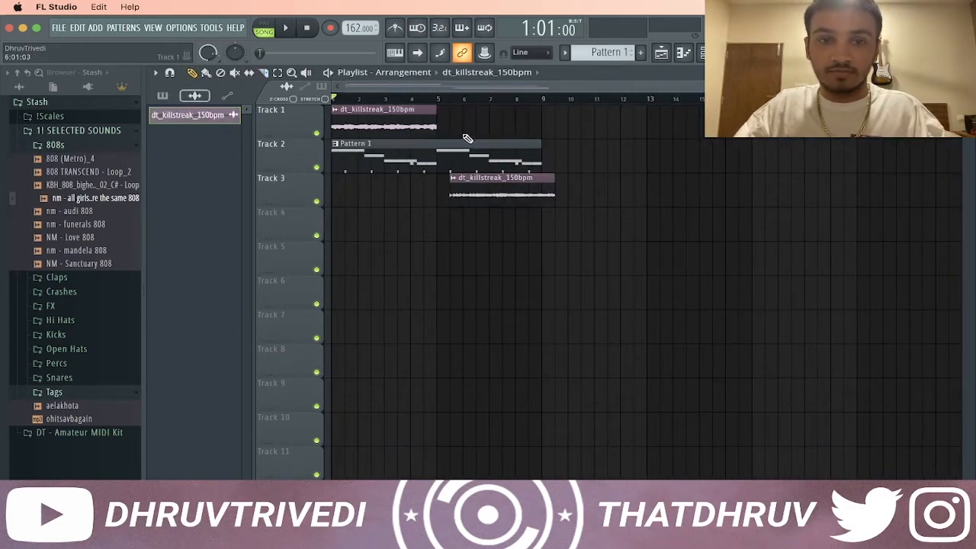
key("ctrl+b")
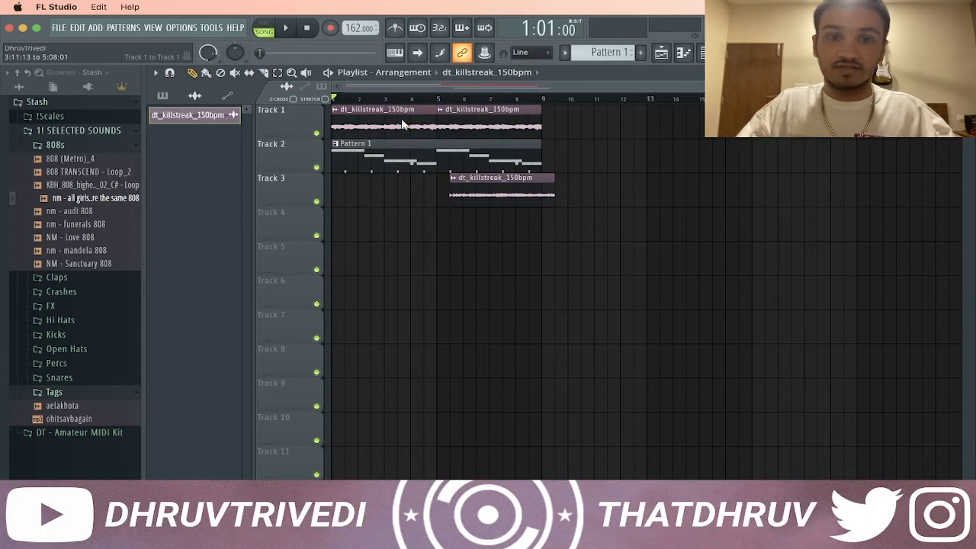
left_click_drag(421, 169, 411, 203)
left_click(411, 204)
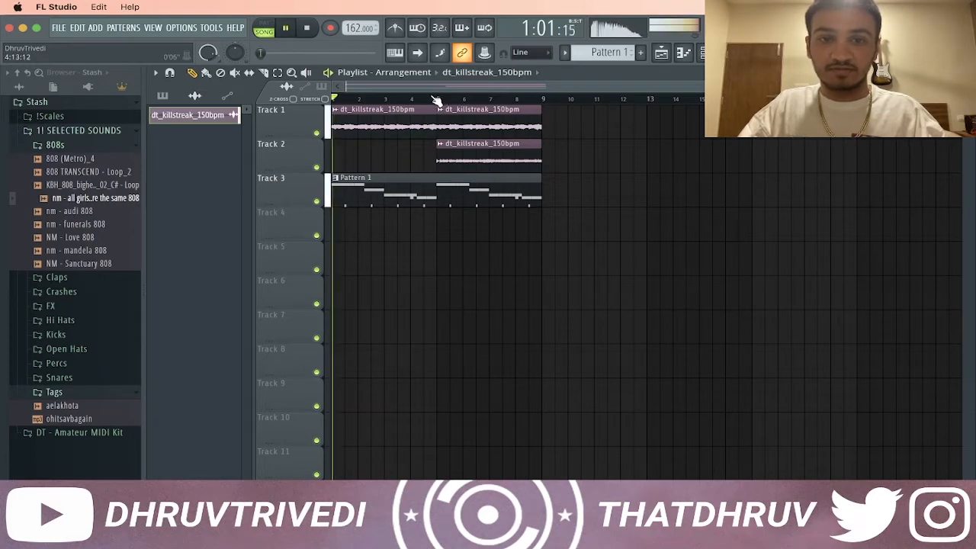
- Reorder the channels so the guitar loop comes first, the 808 second and the clap last
double_click(366, 196)
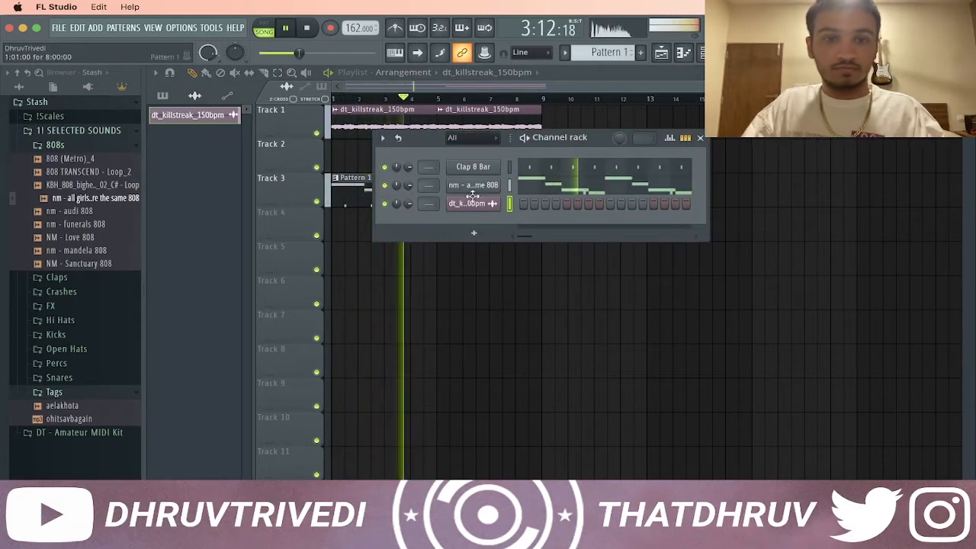
left_click(510, 166)
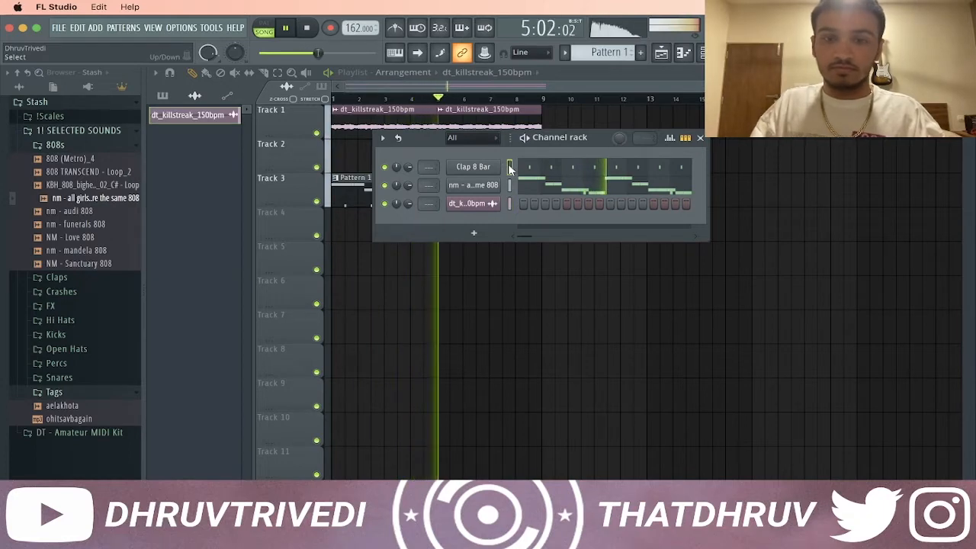
key("alt+Down")
left_click(510, 203)
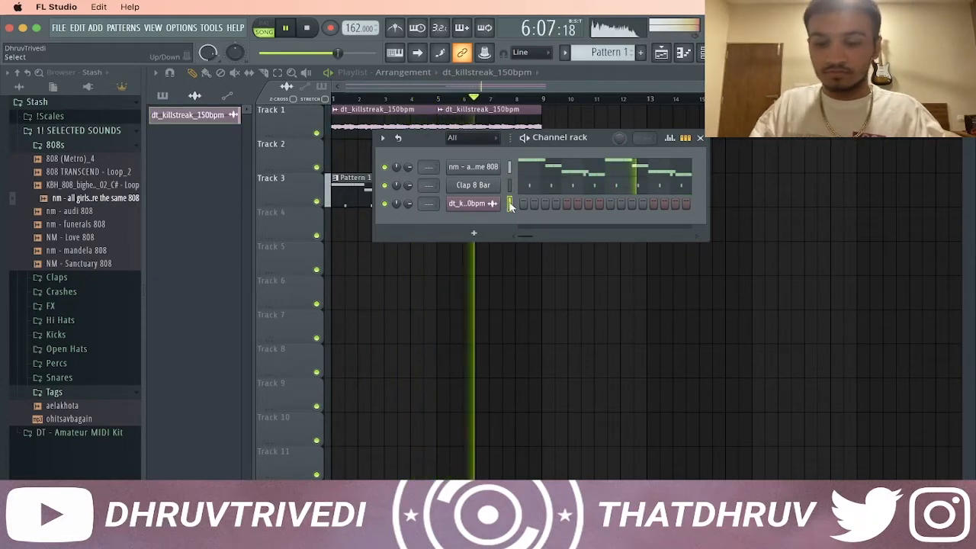
key("alt+Up")
key("alt+Up")
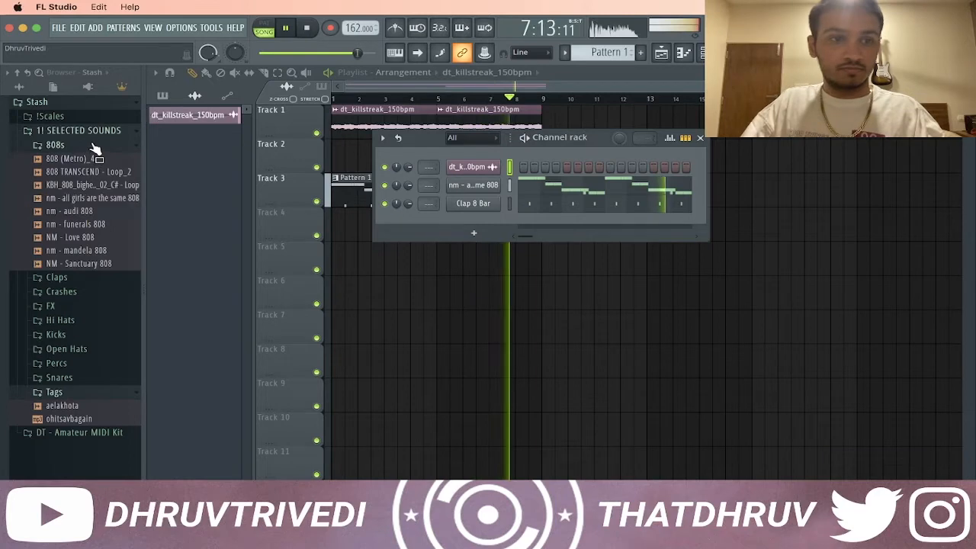
- Replace the Clap 8 Bar sample with [PBS] Official Trap Clp_2 and show all channels
left_click(93, 147)
left_click(79, 161)
left_click_drag(95, 174, 476, 204)
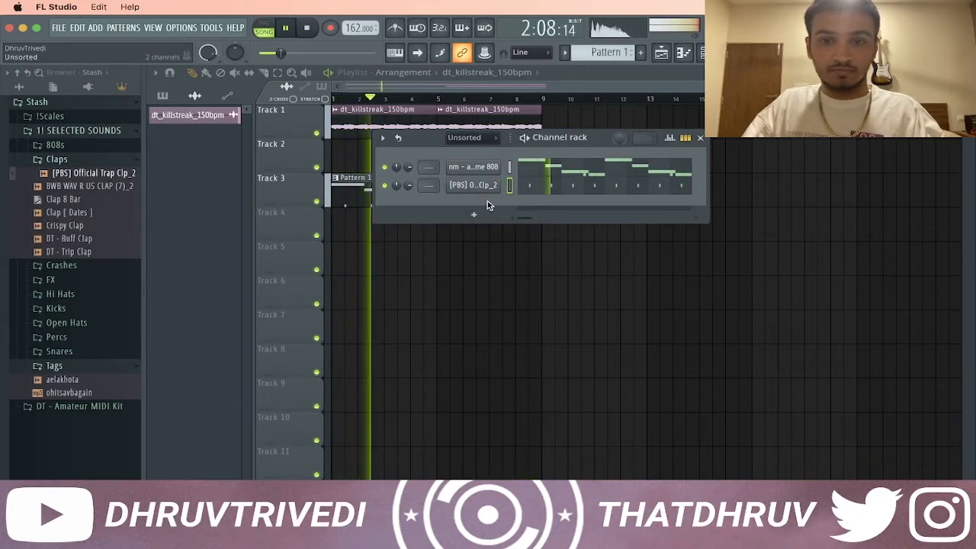
left_click(477, 139)
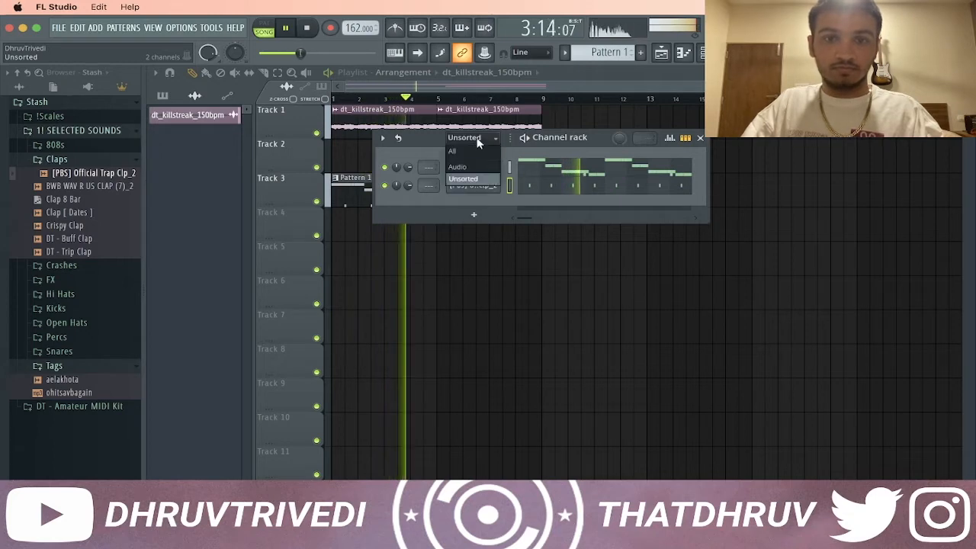
left_click(473, 150)
- Add the YK - PortOfMiami kick as a channel above the 808, carrying a copy of the 808's notes
left_click(102, 160)
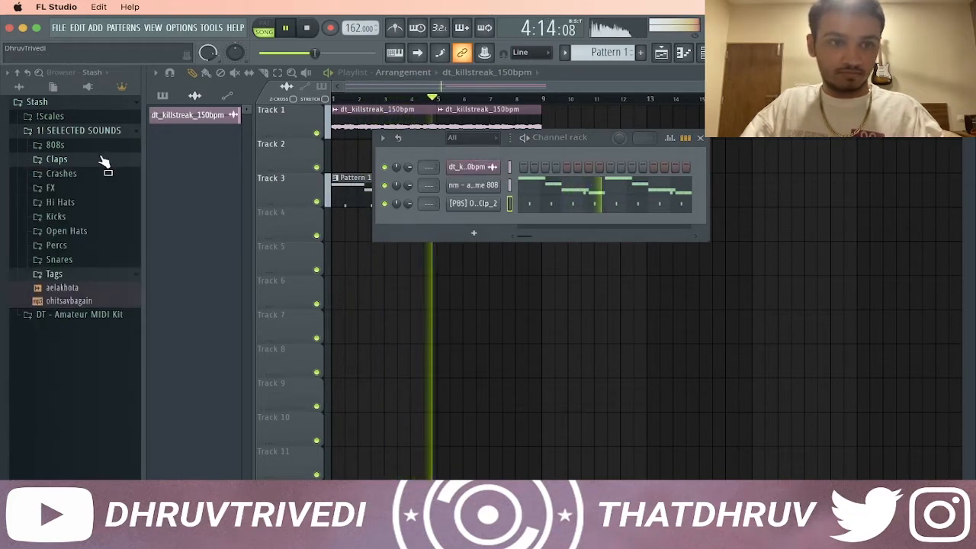
left_click(65, 216)
left_click_drag(95, 270, 473, 168)
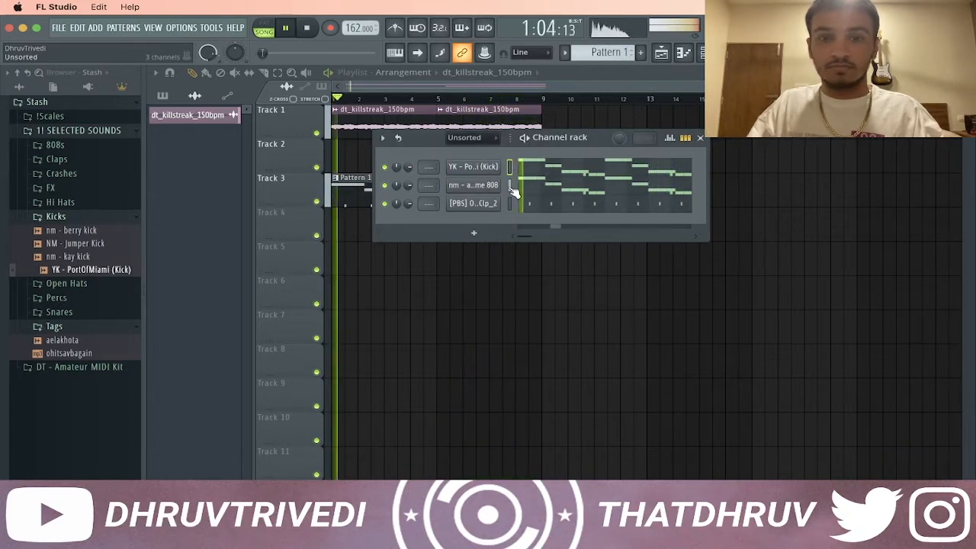
key("space")
- Shorten all the copied kick notes to brief hits and bring them all to C5
right_click(509, 164)
left_click(515, 167)
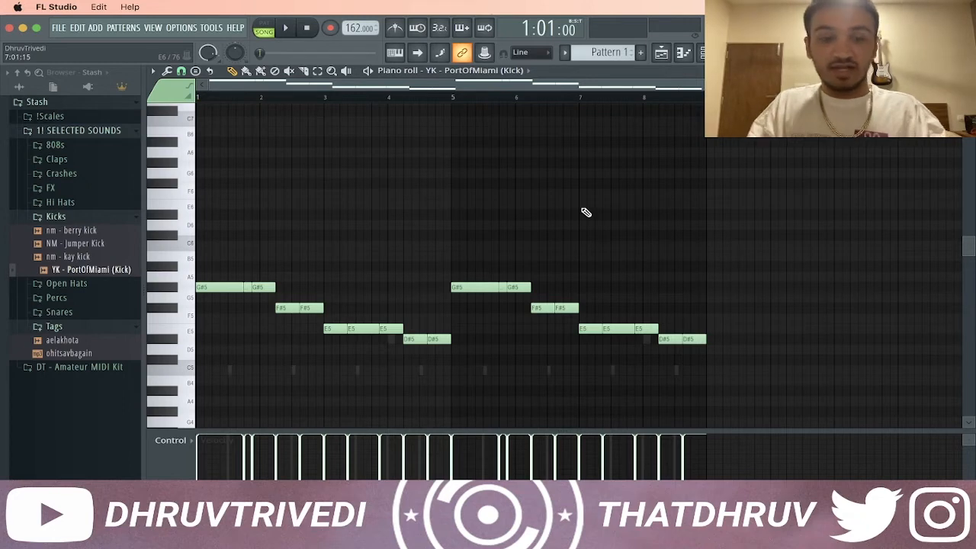
key("shift+d")
key("alt+l")
key("Return")
scroll(282, 297, "down", 3)
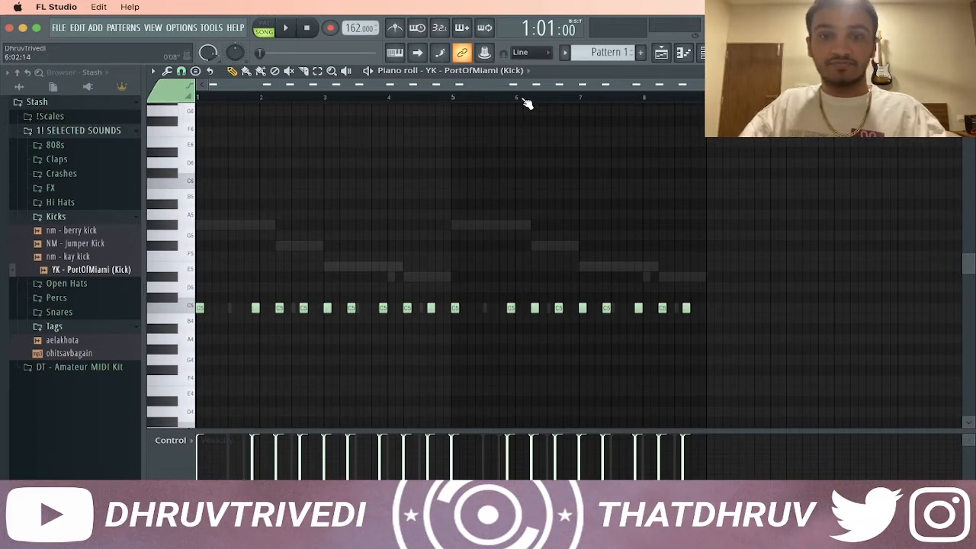
- Lower the Master fader in the mixer and play the beat back
key("F7")
left_click_drag(560, 138, 444, 167)
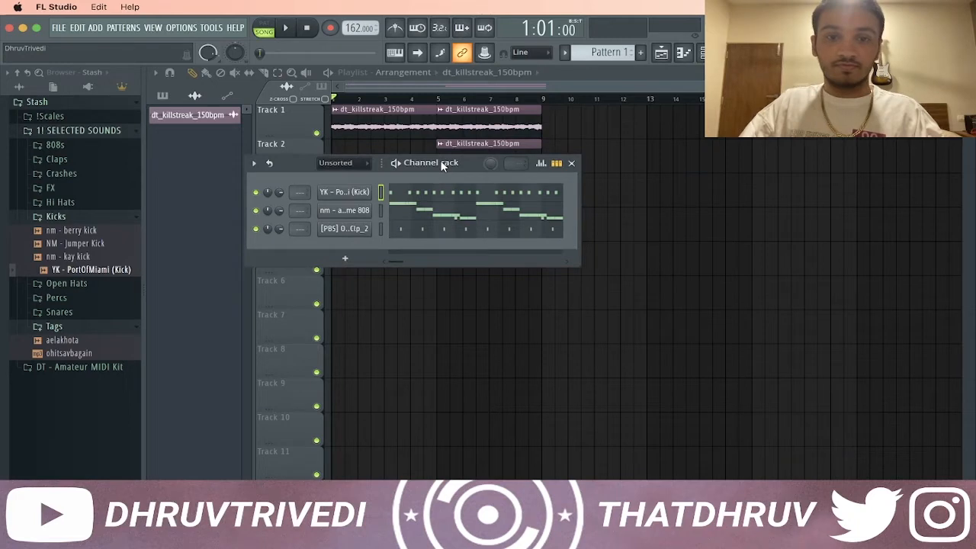
key("F9")
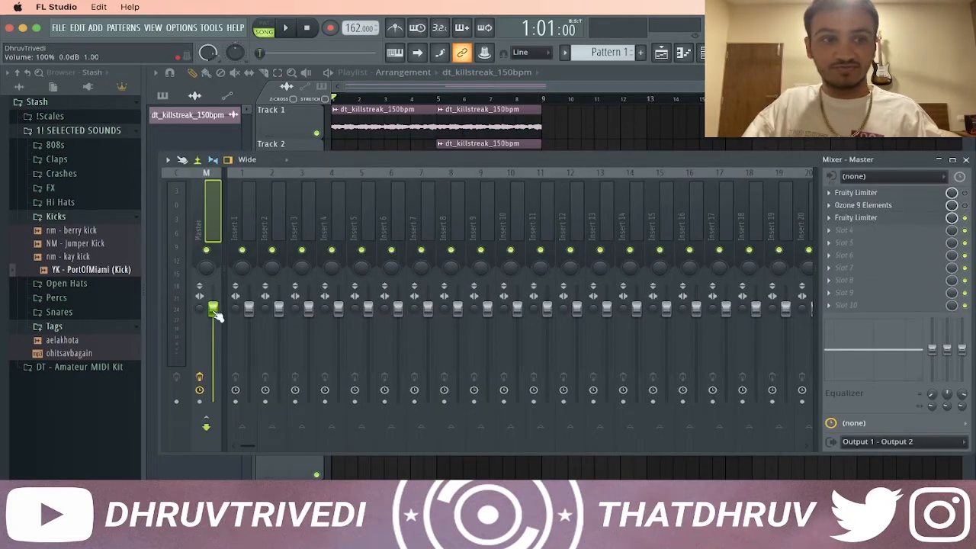
key("space")
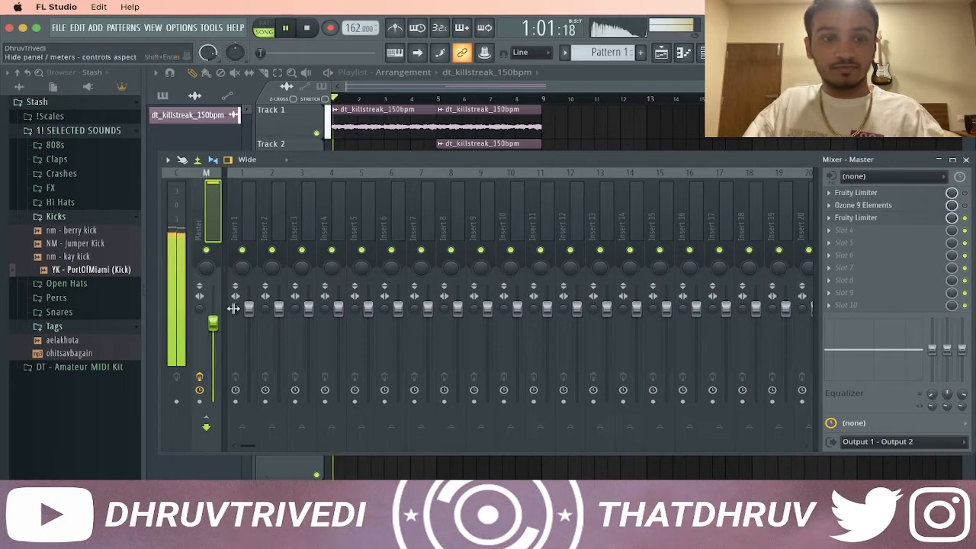
key("F9")
left_click_drag(426, 162, 463, 154)
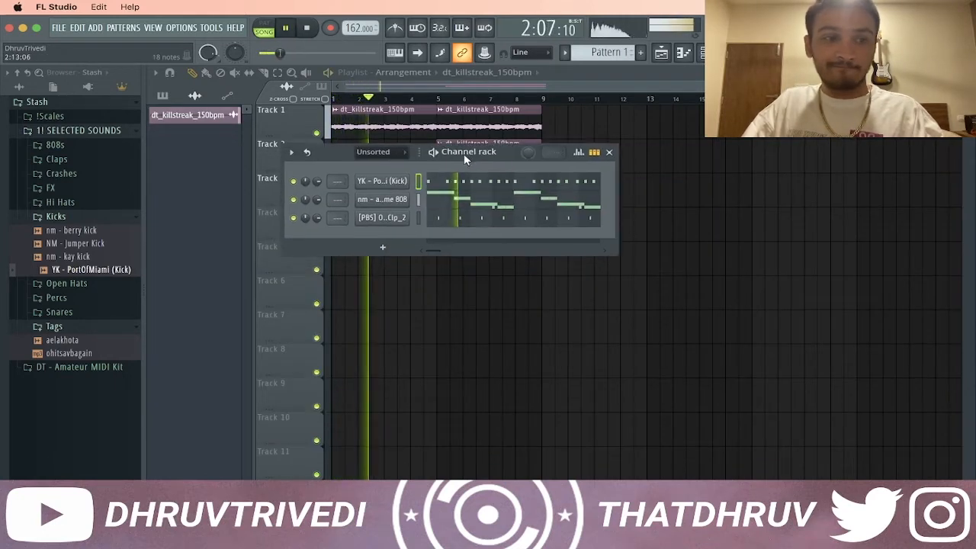
- Add the Cardiak HiHat 3_31 sample as a new channel, fill every second step with hits, and play the beat
left_click(99, 217)
left_click(92, 203)
key("space")
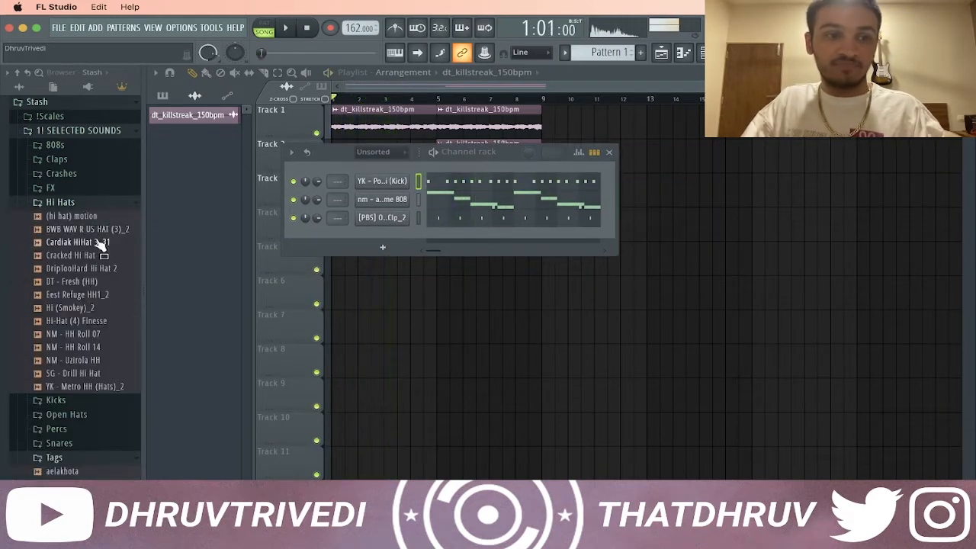
left_click_drag(369, 238, 377, 235)
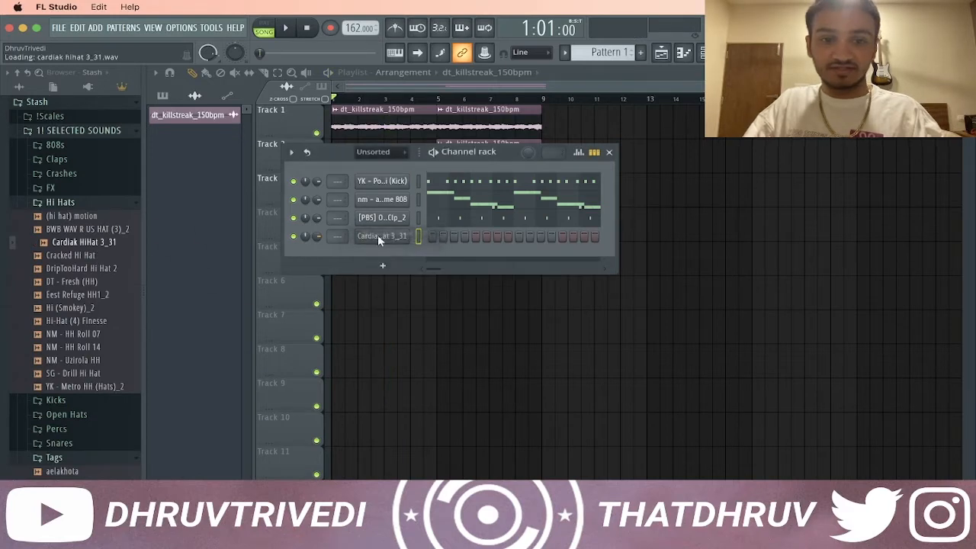
right_click(389, 235)
left_click(571, 276)
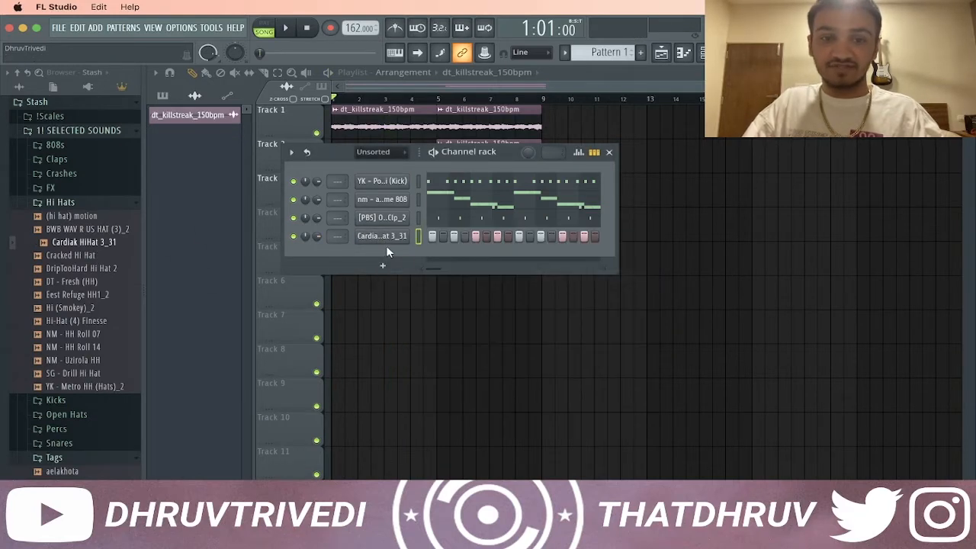
key("space")
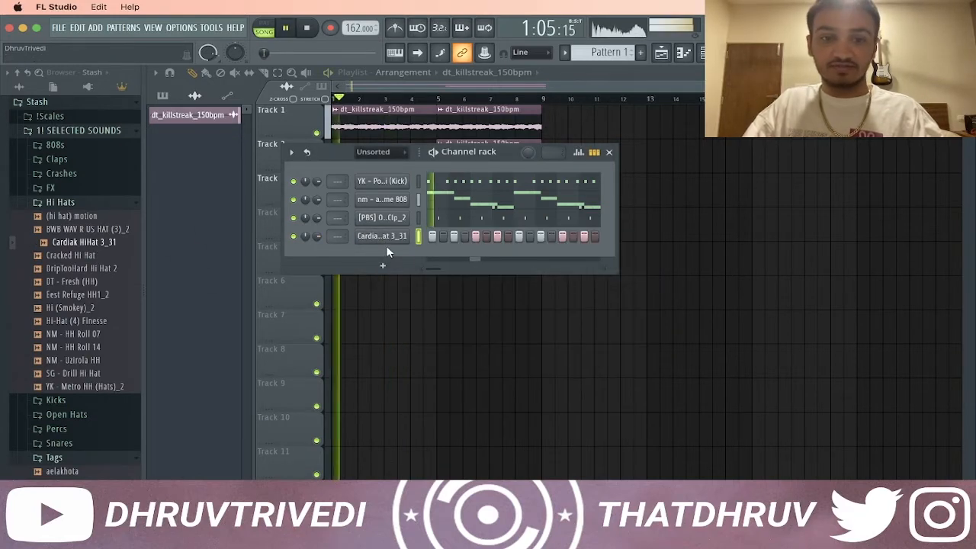
- Add the nm - animals perc sample as a channel above the hi-hat, with a hit on step 3
left_click(128, 204)
left_click(80, 245)
left_click_drag(104, 273, 454, 239)
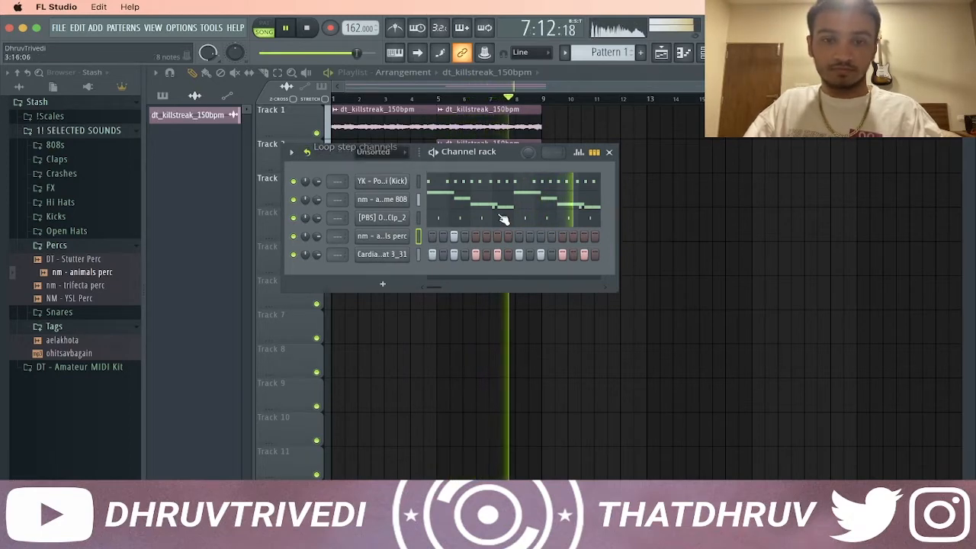
- Move the animals perc hit from step 3 to step 5 and raise its velocity to maximum
left_click(574, 152)
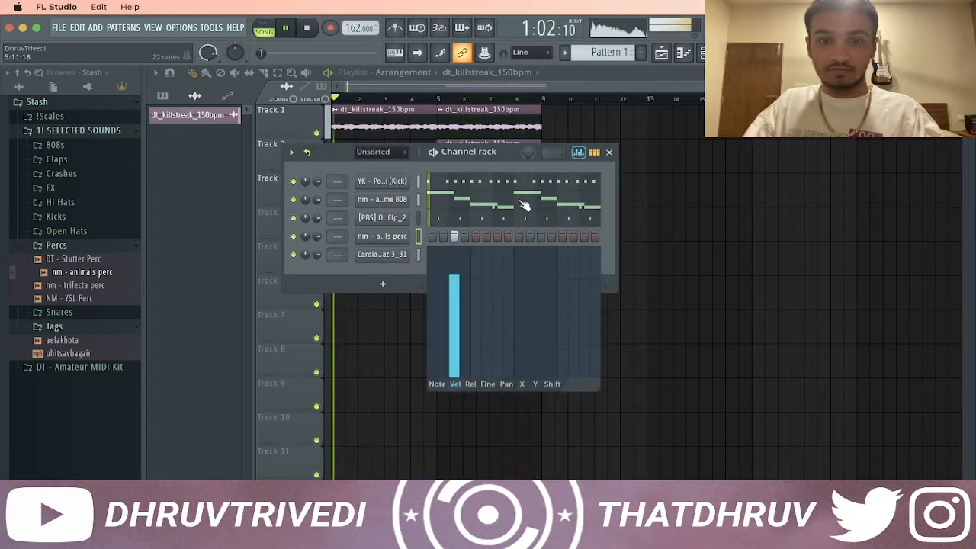
left_click_drag(459, 283, 460, 169)
left_click(580, 153)
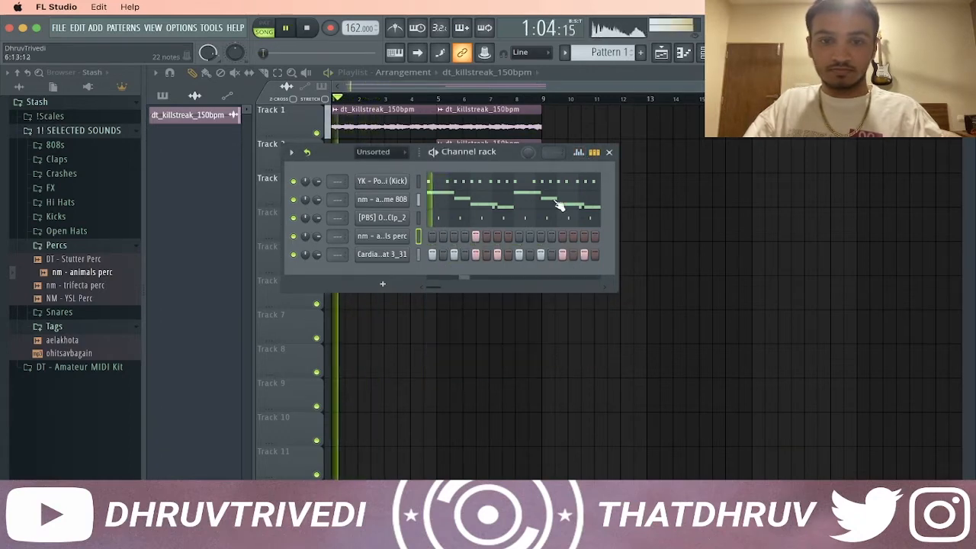
left_click(577, 154)
left_click_drag(475, 276, 475, 158)
left_click(579, 154)
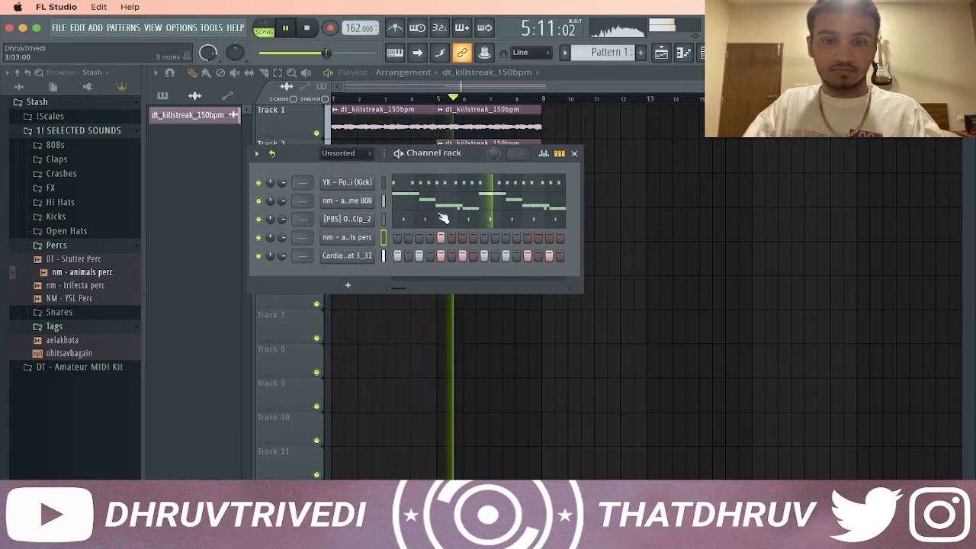
- Burn the looping perc and hi-hat steps into the eight-bar pattern and open the hi-hat's piano roll
left_click(272, 154)
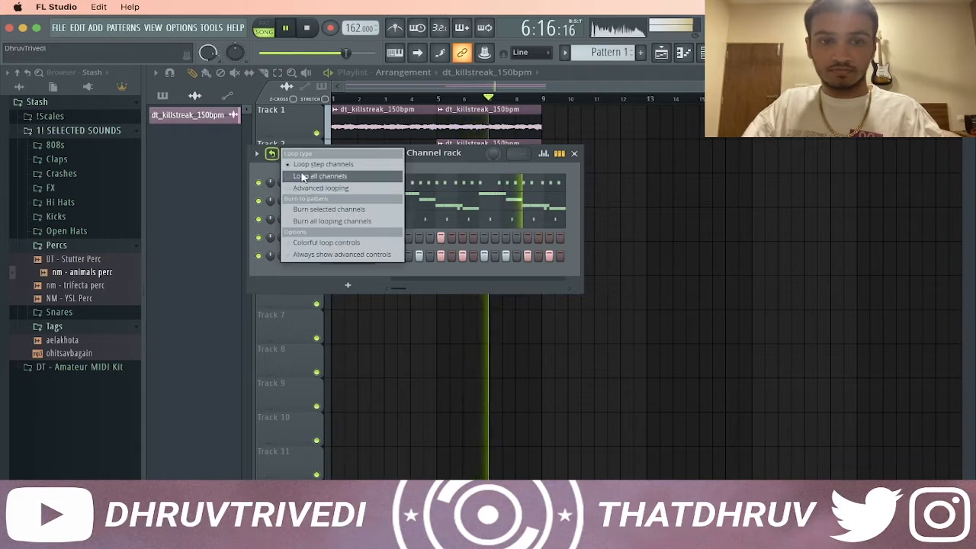
left_click(272, 154)
key("space")
right_click(374, 237)
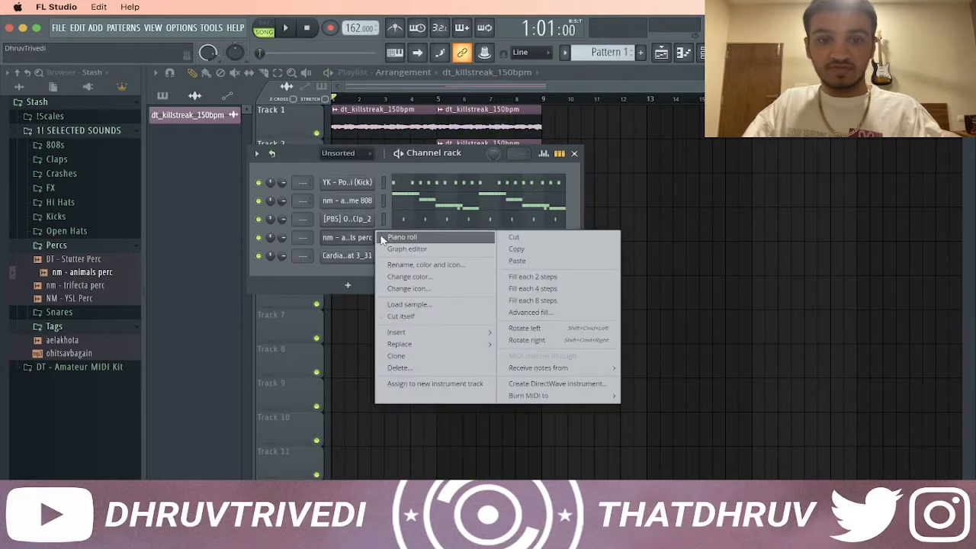
left_click(382, 237)
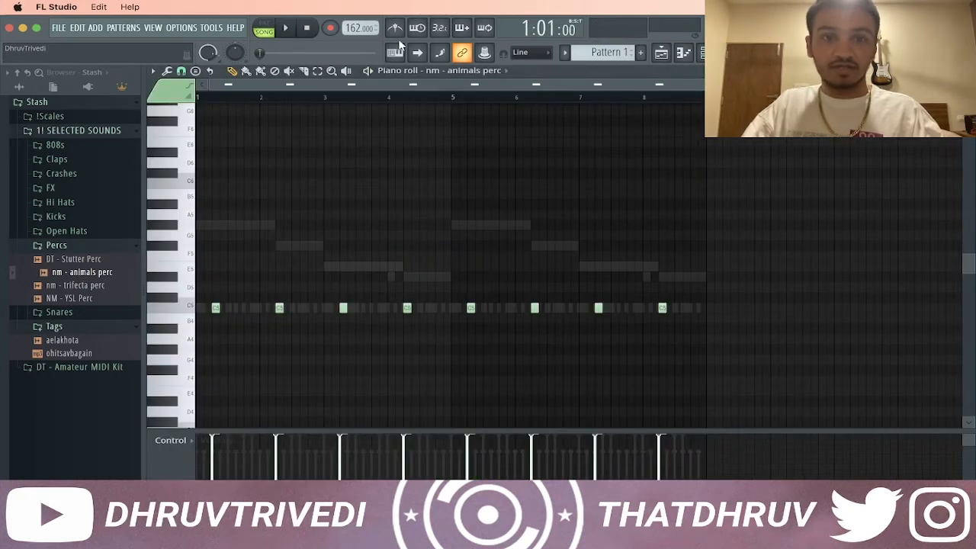
scroll(453, 74, "up", 1)
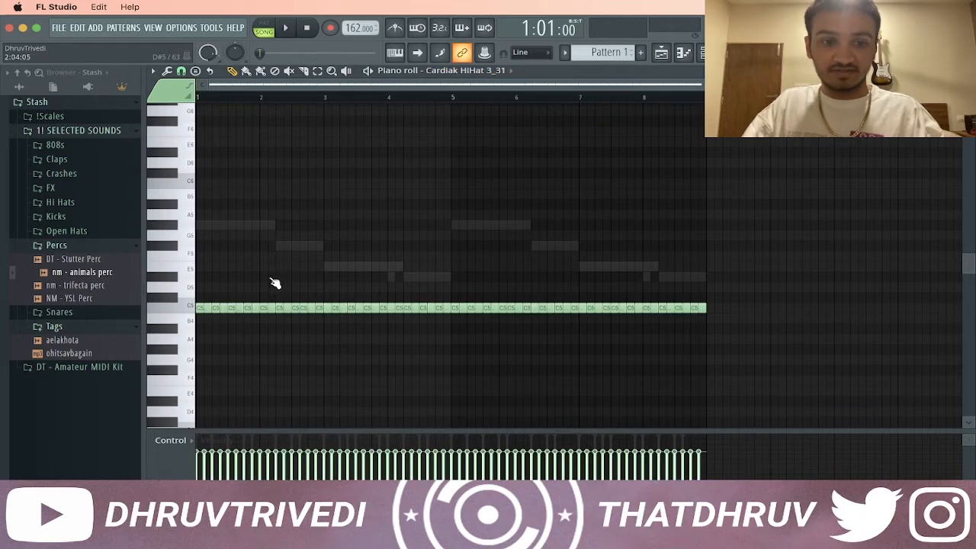
- Add A4 hi-hat notes in bars 1 and 2, and chop the one at step 5 of bar 2 into a roll
scroll(254, 269, "down", 4)
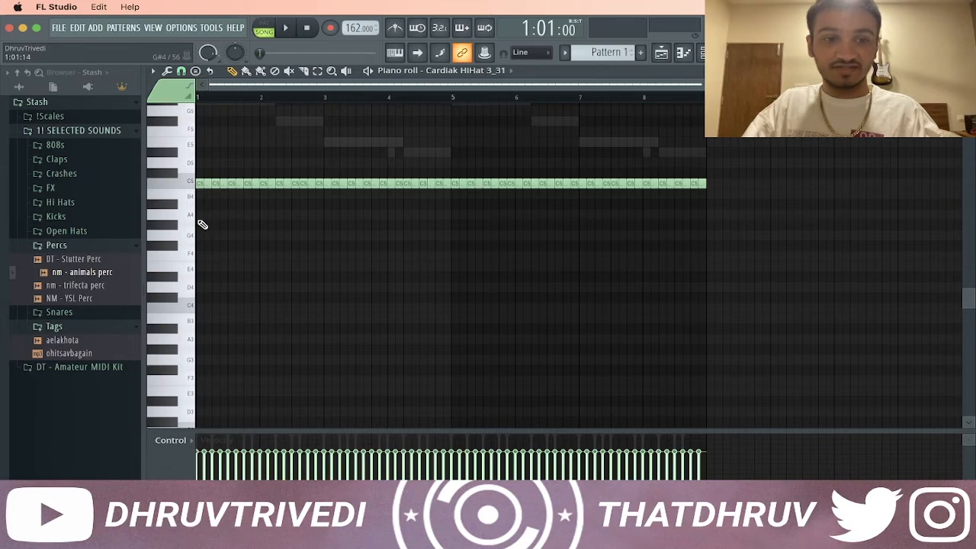
left_click(199, 215)
left_click(247, 214)
left_click(274, 215)
key("ctrl+u")
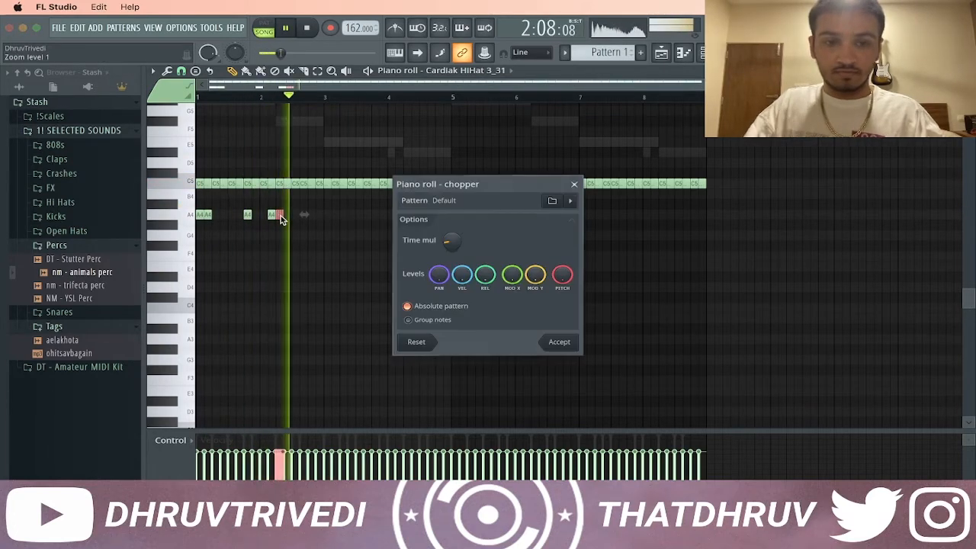
left_click(558, 341)
- Add A4 hi-hat notes at steps 11 and 15 of bar 2 and chop another at the start of bar 3 into a roll
left_click(304, 214)
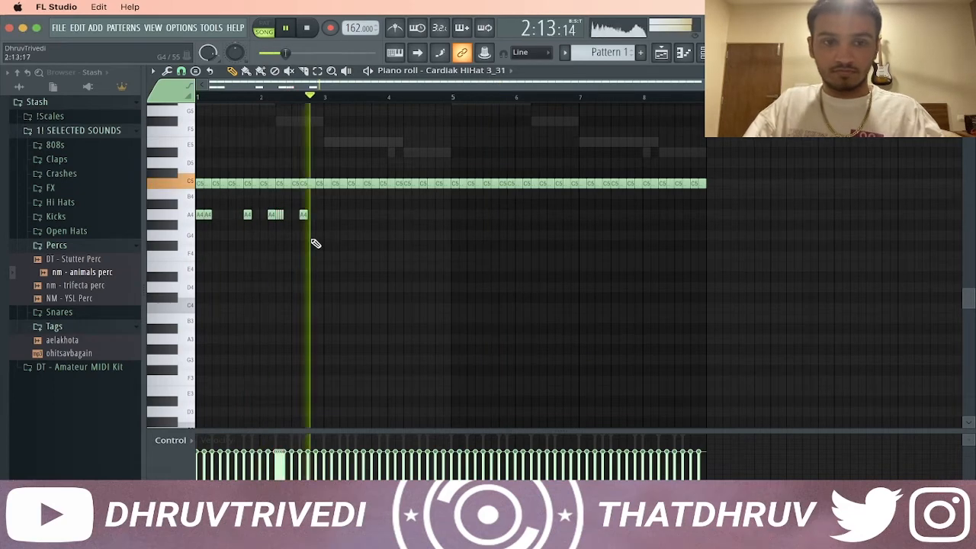
left_click(318, 214)
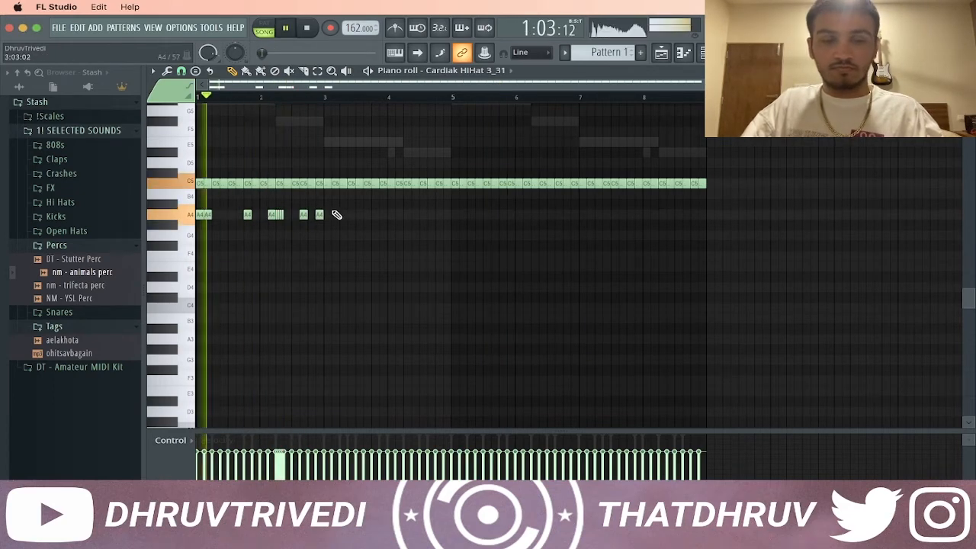
left_click(335, 214)
left_click_drag(336, 214, 327, 215)
key("ctrl+u")
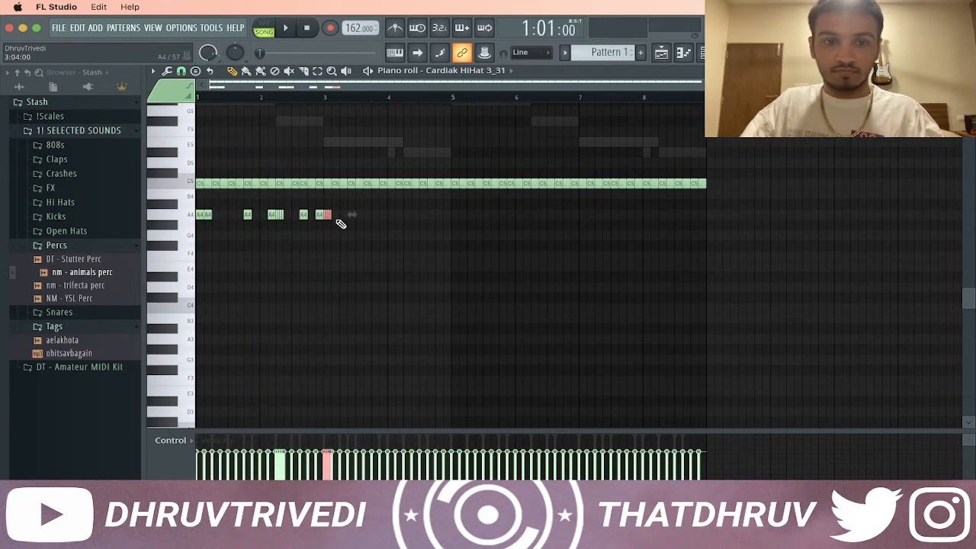
- Copy the chopped A4 hi-hat roll from the start of bar 3 to step 7 of that bar
key("shift+Right")
key("shift+Right")
key("shift+Right")
key("ctrl+d")
left_click_drag(352, 215, 328, 215, "shift")
left_click(349, 237, "super")
- Add A4 hi-hat notes at step 15 of bar 3 and at the start of bar 4
left_click(372, 215)
right_click(373, 214)
left_click(373, 185)
left_click(374, 215)
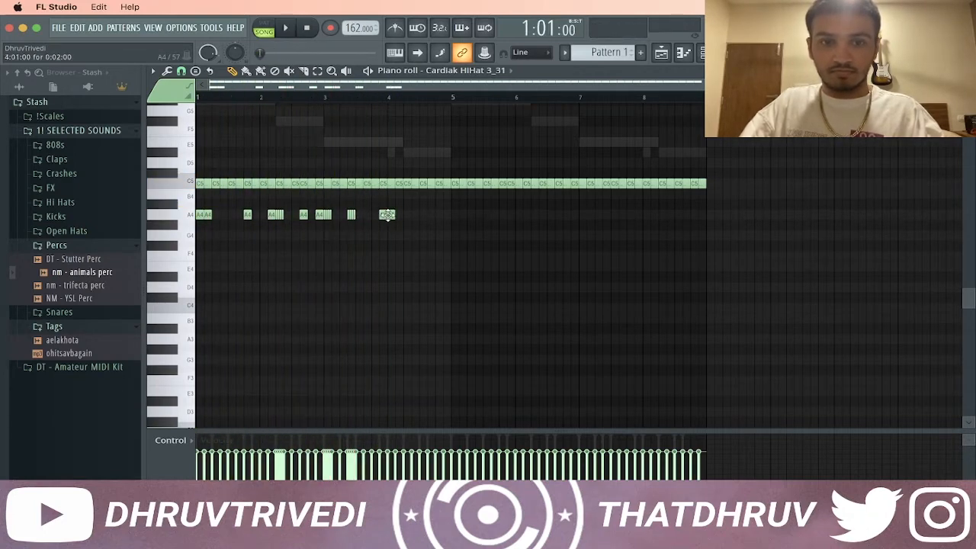
- Move the A4 hi-hat note at the start of bar 4 to step 3, add another at step 9, and play from bar 3
left_click_drag(389, 215, 397, 215)
key("space")
left_click(423, 216)
key("space")
left_click(328, 98)
key("space")
key("space")
key("space")
- Add A4 hi-hat notes at steps 13 and 15 of bar 4, remove the step 13 one, and audition the result
left_click(438, 216)
left_click(447, 216)
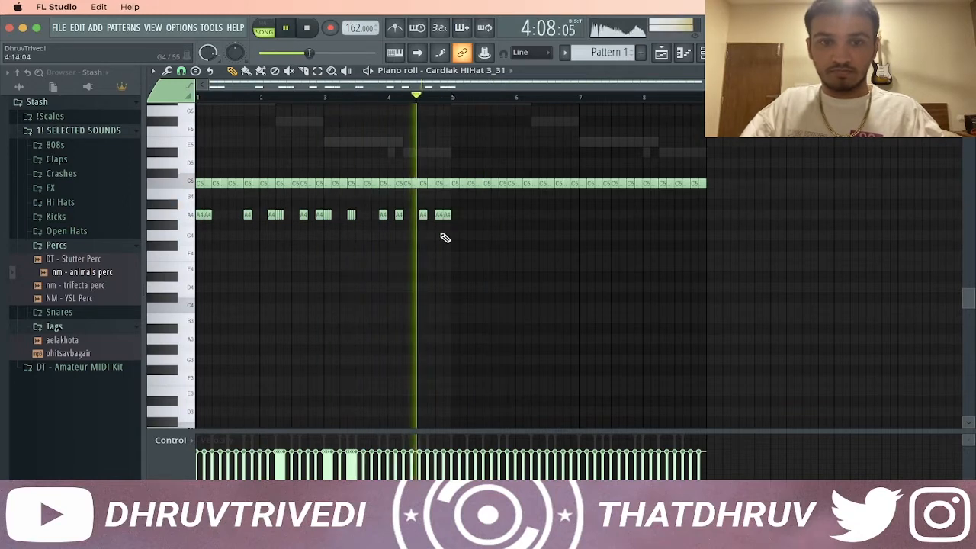
key("space")
right_click(438, 216)
key("space")
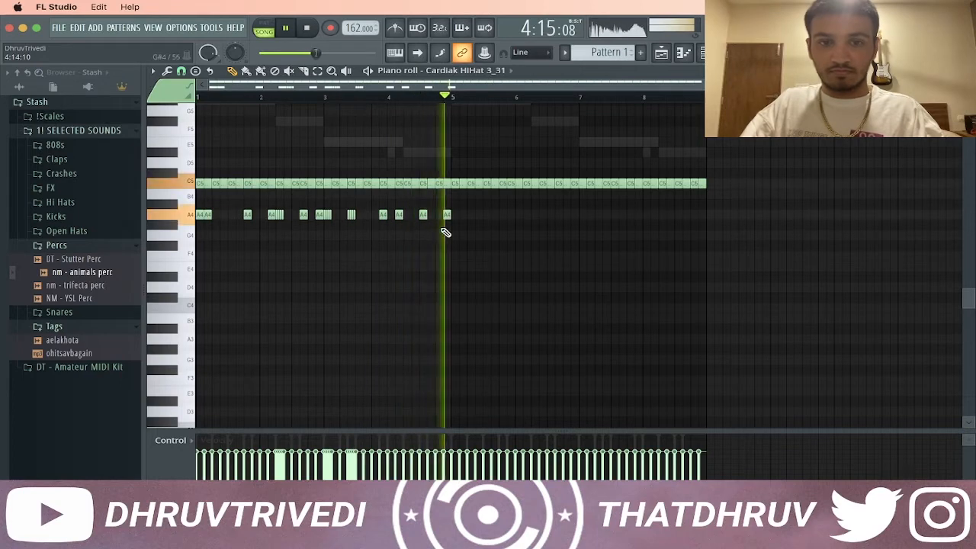
key("space")
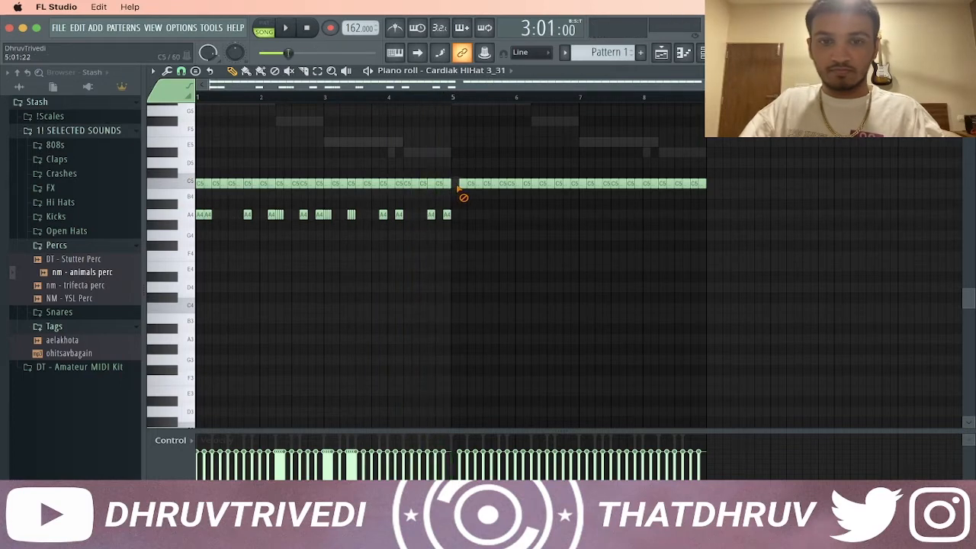
- Clear the hi-hat notes in bars 5 to 8 and fill them with a copy of the notes from bars 1 to 4
left_click_drag(458, 187, 750, 194)
left_click_drag(532, 163, 112, 322)
key("super+b")
key("super+d")
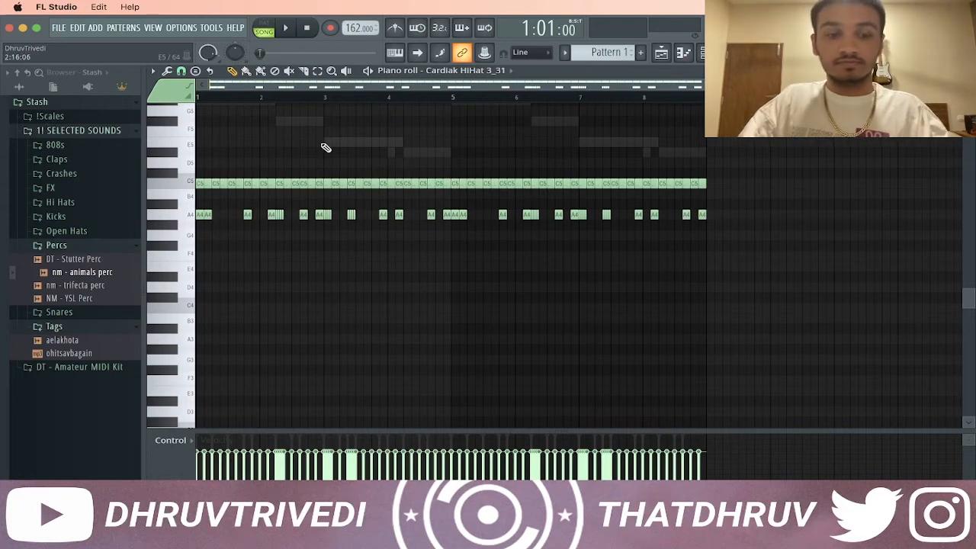
key("Escape")
- Play the beat and add the nm - dc oh sample from the Open Hats folder as a new channel
left_click_drag(439, 159, 541, 138)
key("space")
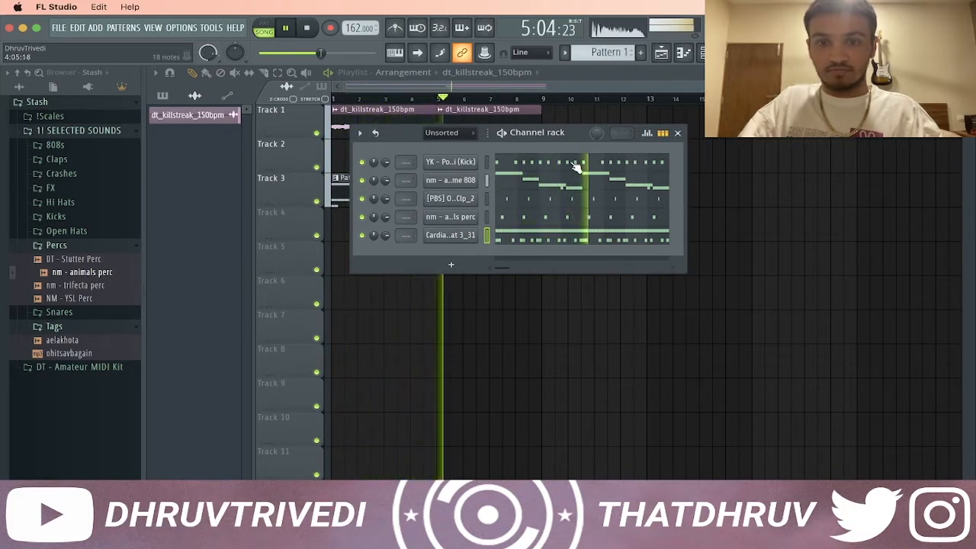
left_click_drag(557, 141, 622, 188)
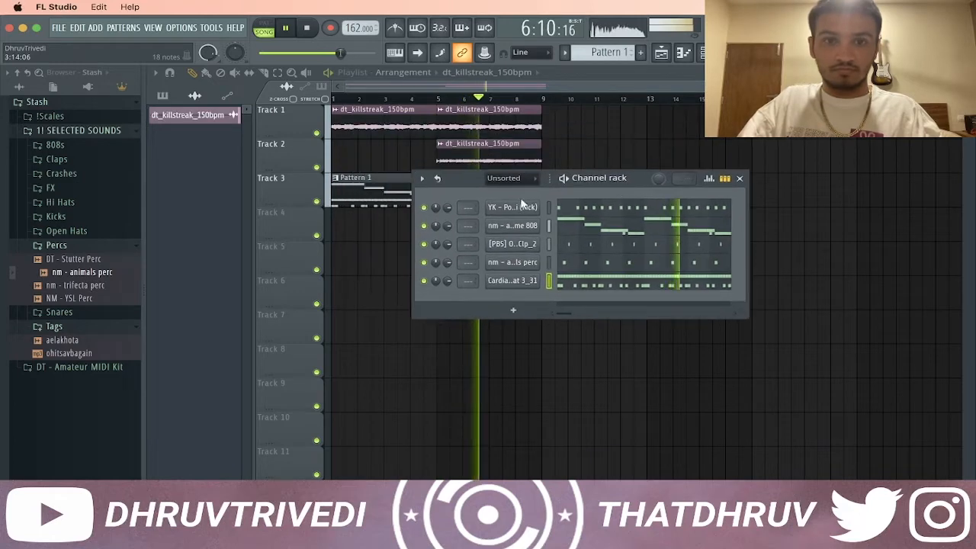
left_click(100, 248)
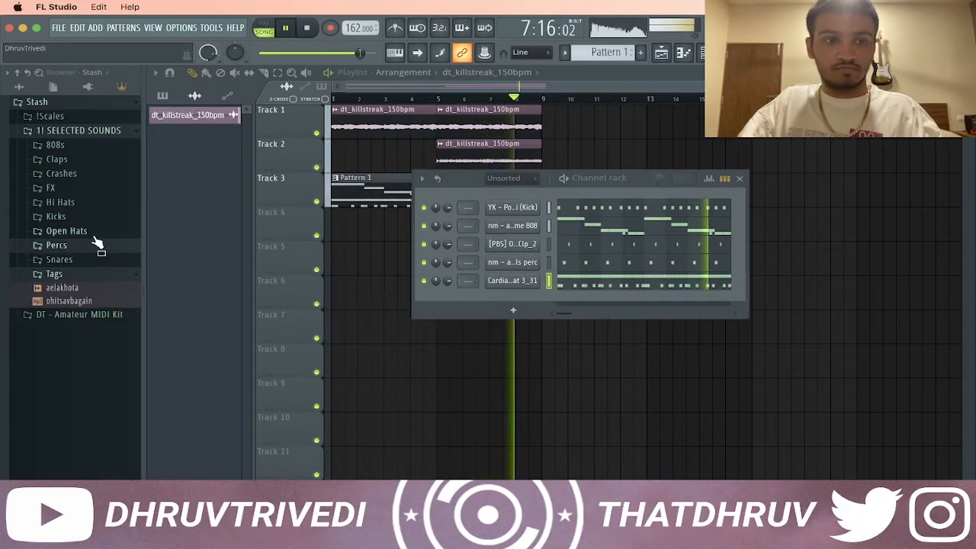
left_click(76, 231)
left_click_drag(80, 272, 534, 301)
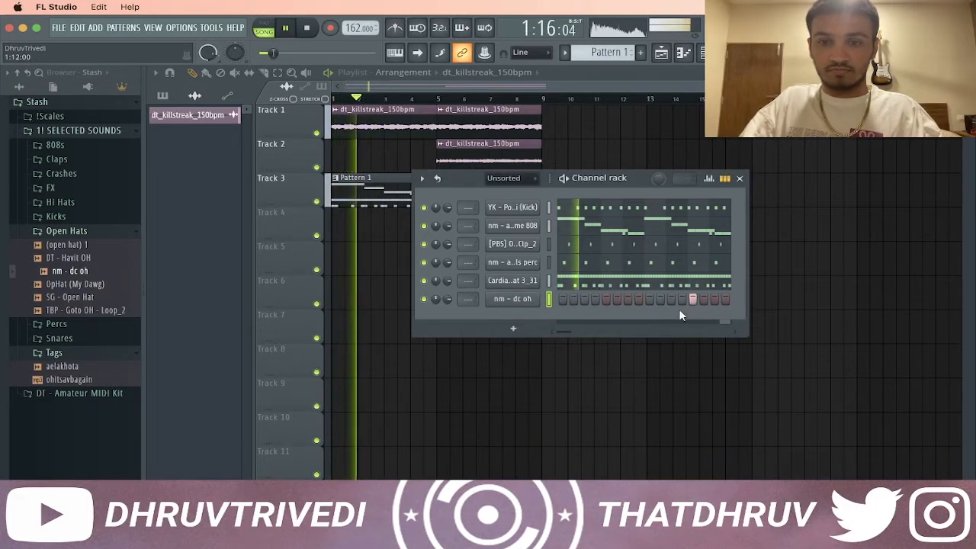
- Open the piano roll of nm - dc oh and repeat its bar 1, step 13 note across all eight bars
right_click(536, 298)
left_click(589, 299)
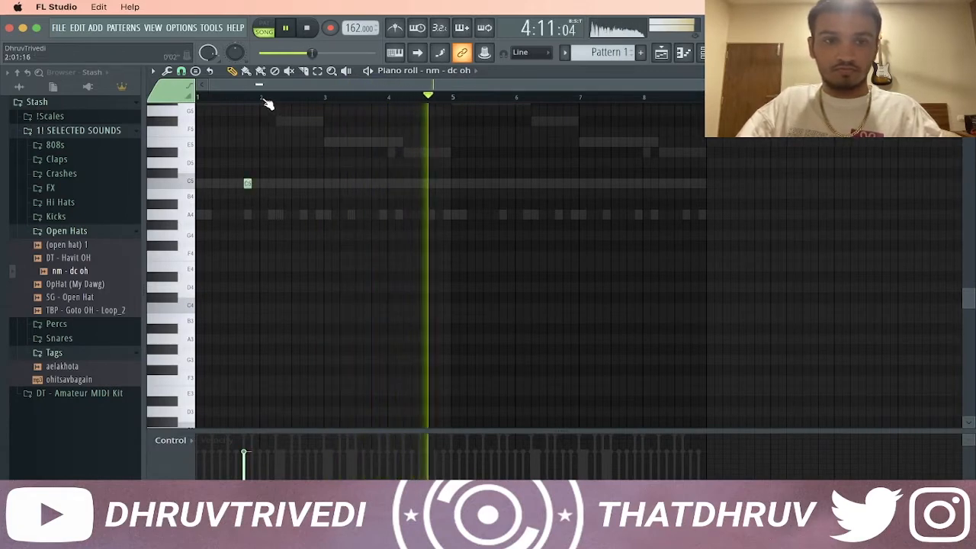
left_click_drag(266, 99, 196, 97)
key("ctrl+b")
key("ctrl+b")
key("ctrl+b")
key("ctrl+b")
key("ctrl+b")
key("ctrl+b")
key("ctrl+b")
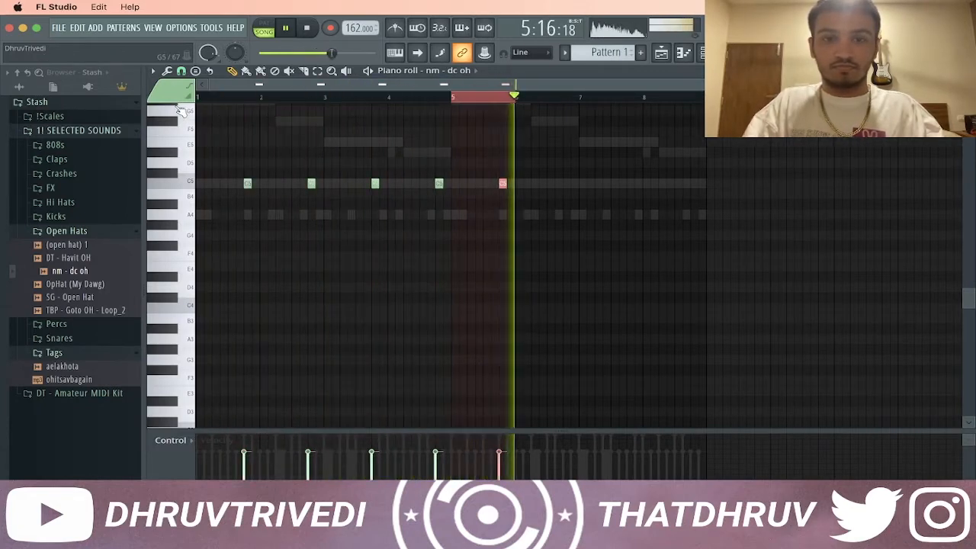
key("ctrl+d")
- Delete the open-hat notes in bars 2, 3, 4, 6, 7 and 8, keeping only those in bars 1 and 5
right_click(312, 184)
right_click(440, 184)
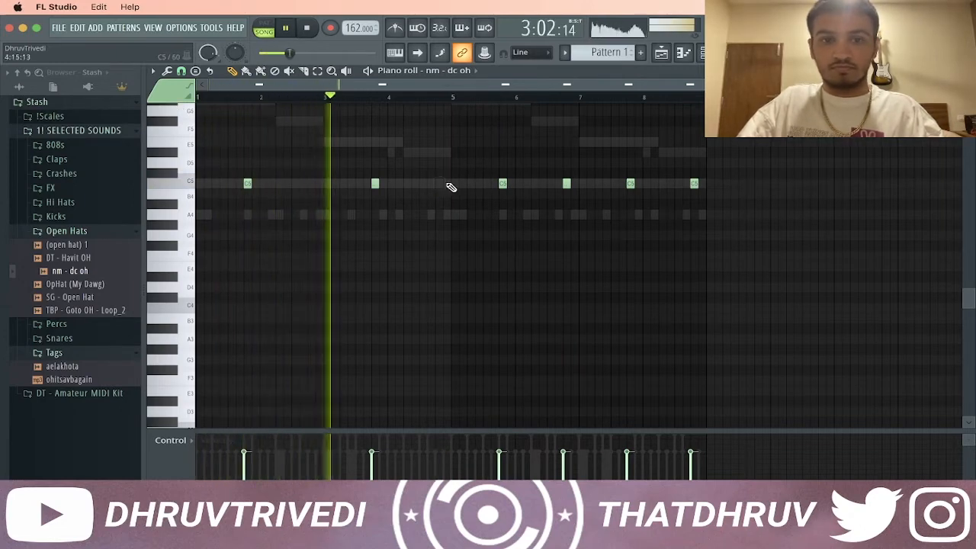
right_click(375, 185)
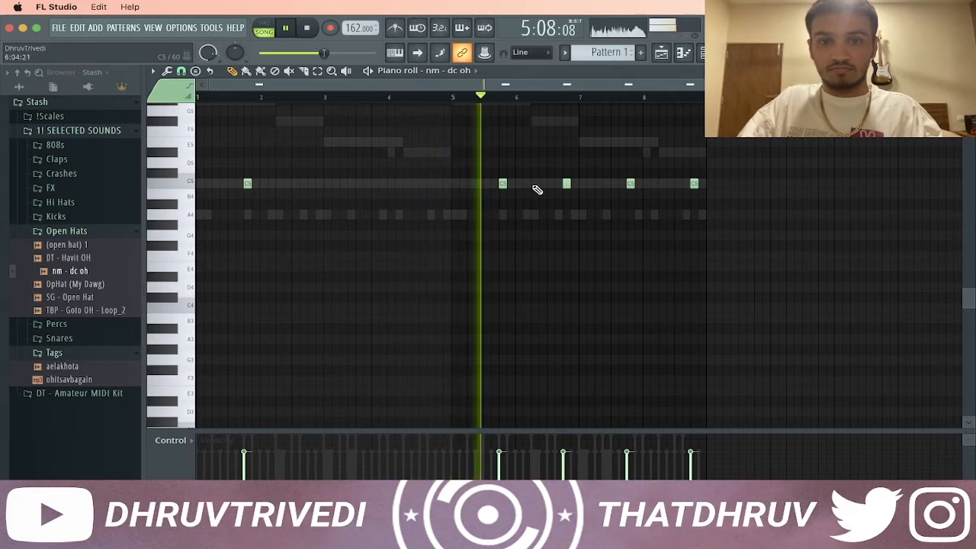
right_click(566, 184)
right_click(694, 184)
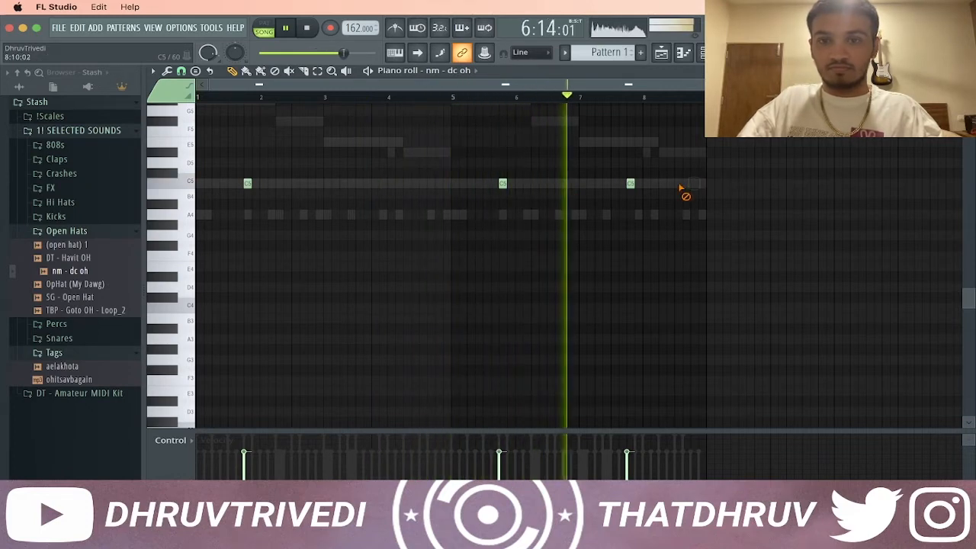
right_click(631, 184)
key("Escape")
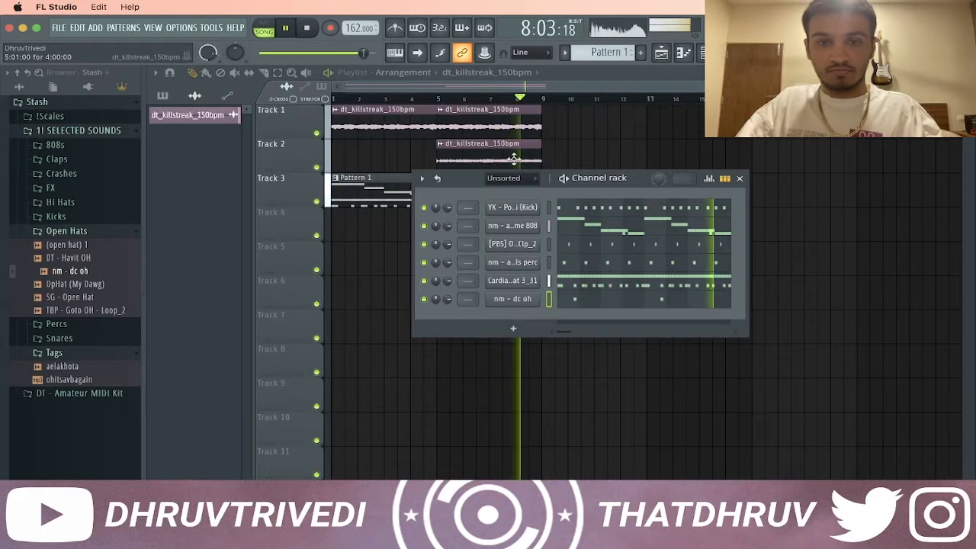
- Show all channels in the channel rack and route them to individual mixer tracks 1 to 7
left_click_drag(618, 178, 523, 186)
left_click(431, 187)
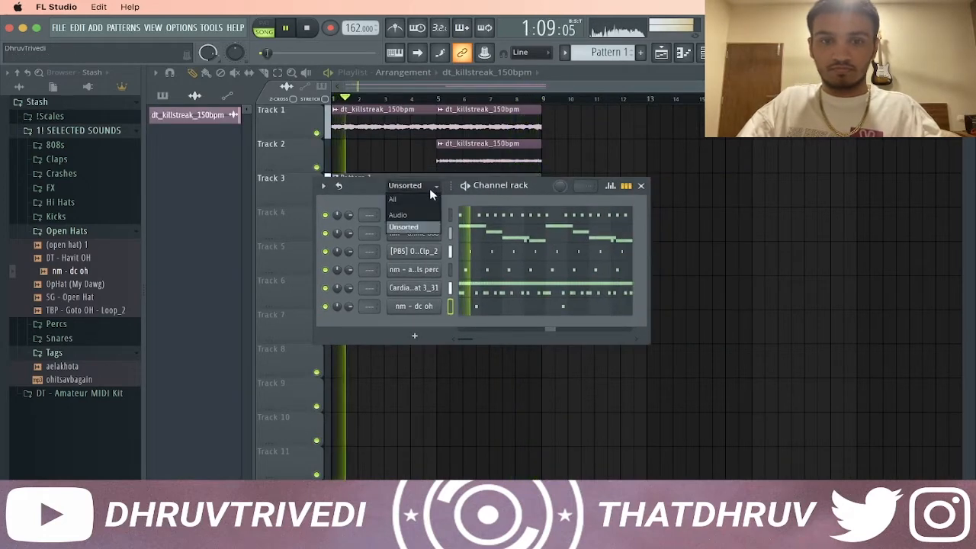
left_click(424, 198)
key("space")
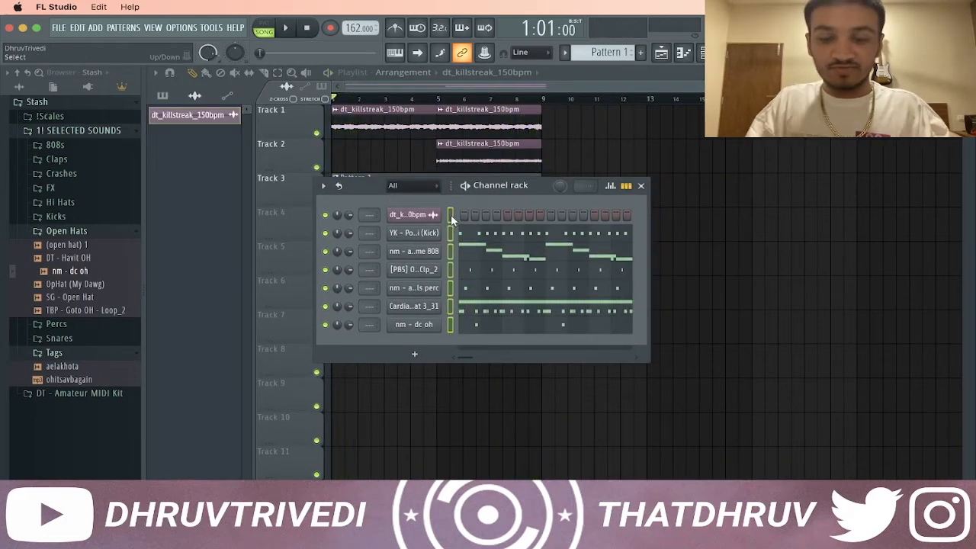
key("super+l")
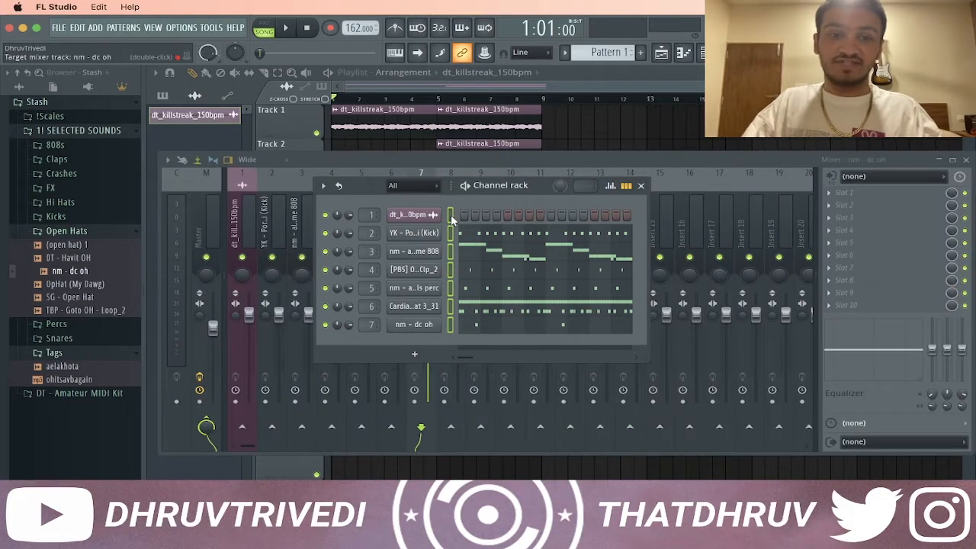
left_click(521, 159)
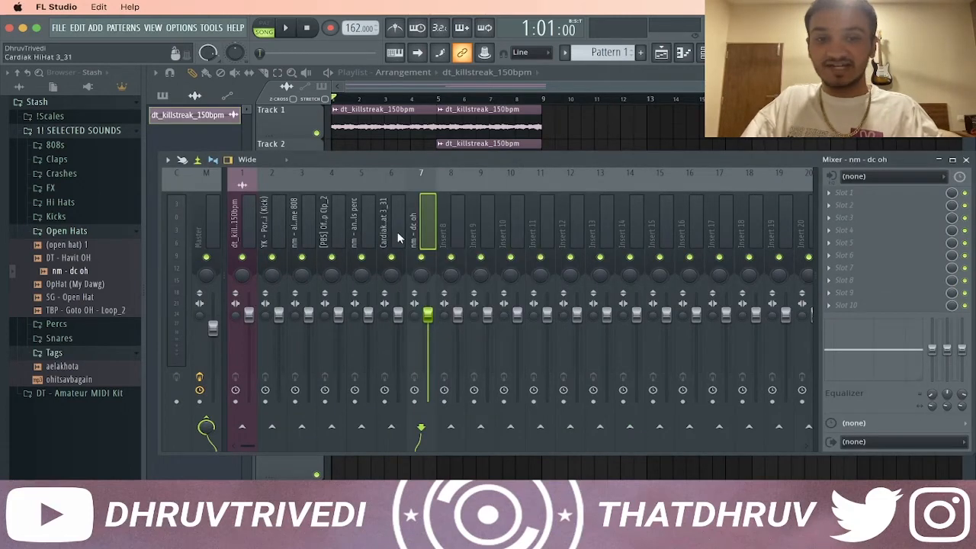
- Pull the faders of mixer tracks 1 to 7 down, and raise the dt_killstreak track to a suitable level during playback
left_click_drag(396, 233, 242, 233)
left_click_drag(249, 314, 249, 366)
right_click(271, 259)
left_click(248, 221)
key("space")
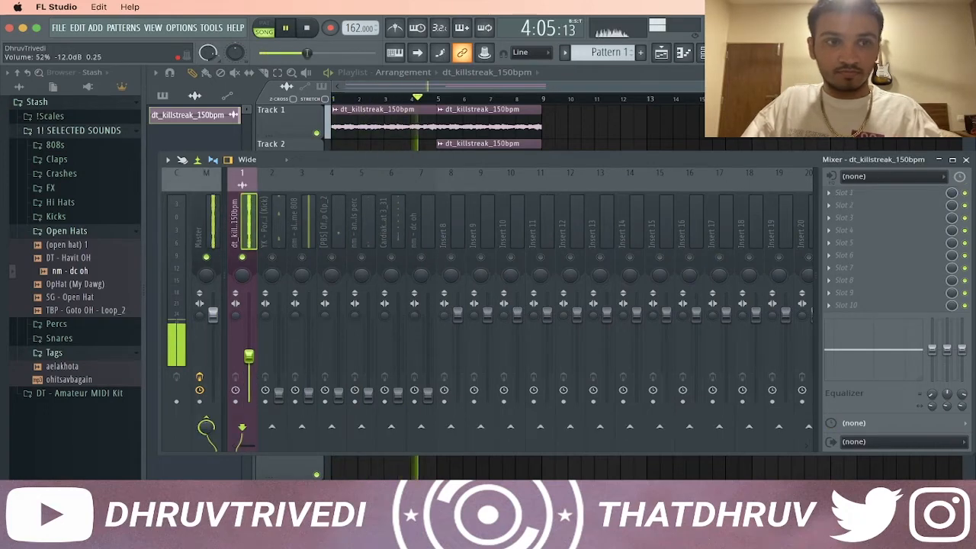
left_click_drag(248, 348, 248, 344)
- Bring in the kick track at a suitable level, and set the 808 track's volume to about 55% (-11.3 dB)
right_click(271, 259)
left_click_drag(278, 394, 279, 331)
right_click(301, 258)
left_click_drag(308, 394, 308, 355)
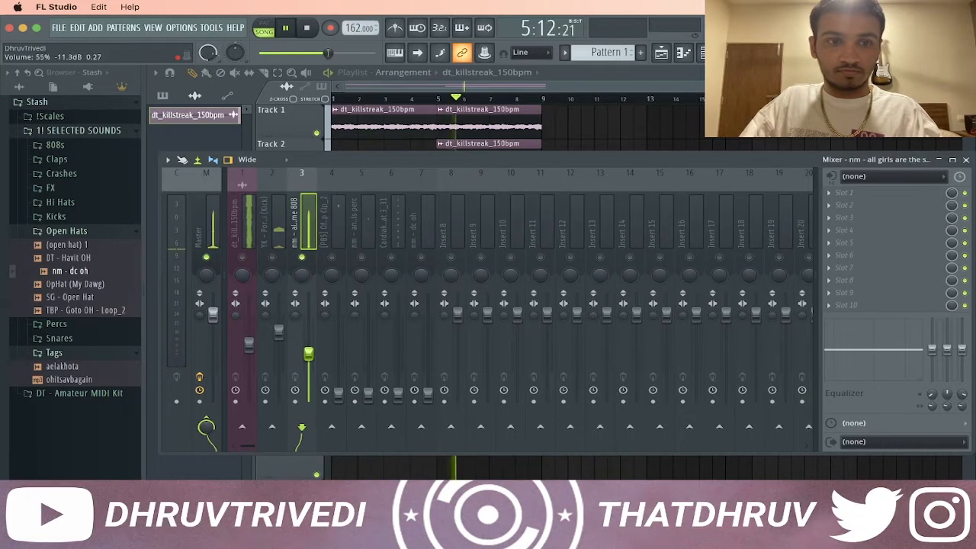
- Bring in the clap, nm - animals perc and Cardiak HiHat mixer tracks and raise each fader to balance the drums
right_click(331, 257)
left_click_drag(338, 394, 338, 341)
right_click(361, 257)
left_click_drag(368, 394, 368, 359)
right_click(391, 258)
left_click_drag(398, 395, 397, 345)
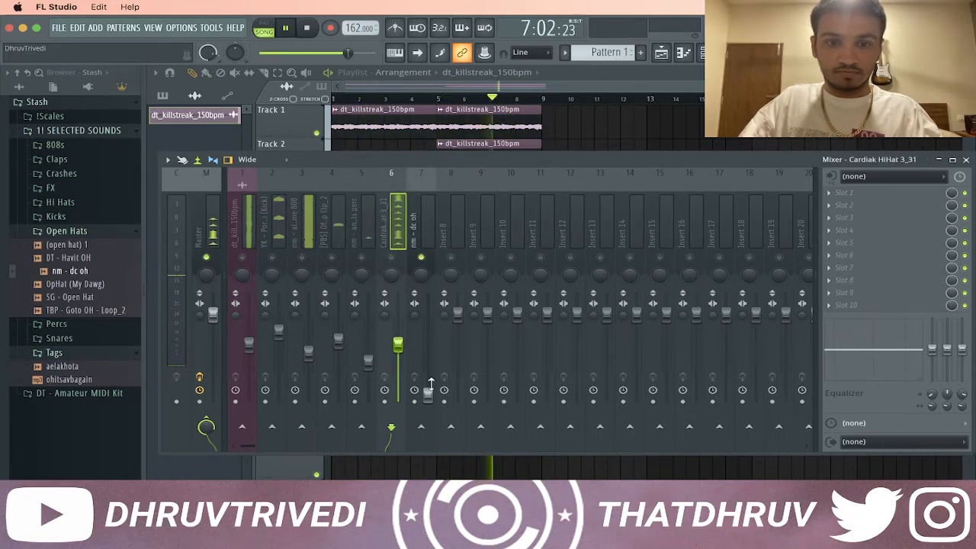
- Raise the nm - dc oh fader slightly, stop playback, and close the mixer and channel rack
left_click_drag(428, 394, 428, 366)
right_click(206, 258)
key("space")
left_click(829, 218)
left_click(846, 236)
left_click(966, 160)
left_click(642, 185)
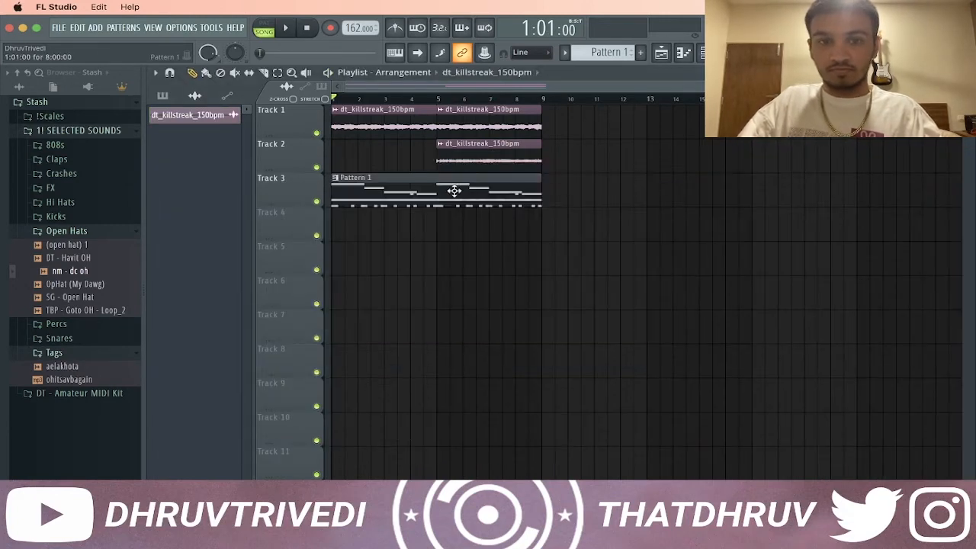
- Delete the Pattern 1 clip, split the pattern by channel, and place the six resulting patterns on tracks 3 to 8
right_click(455, 190)
left_click(565, 53)
left_click(709, 251)
left_click_drag(213, 217, 334, 193)
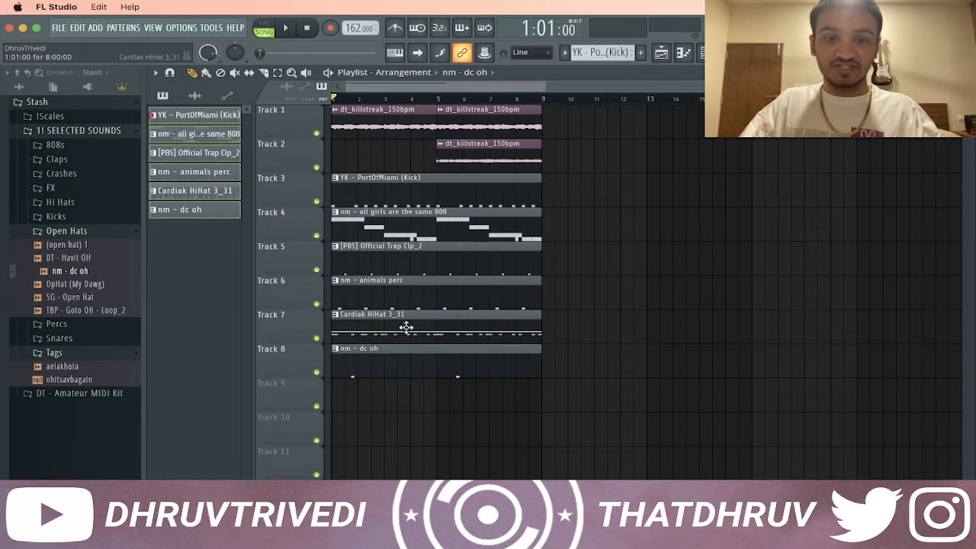
- Move the six pattern clips on tracks 3 to 8 so they start at bar 9
left_click_drag(380, 391, 464, 171)
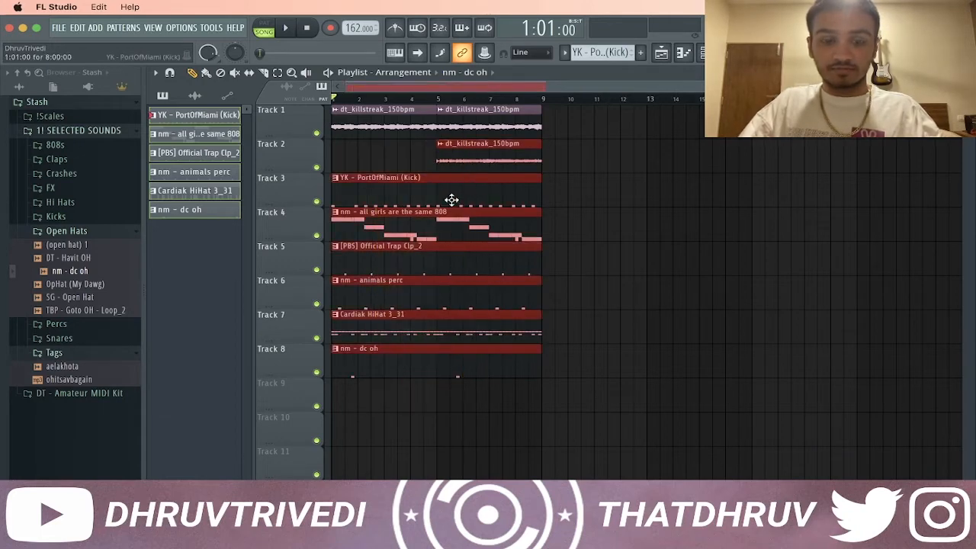
left_click_drag(422, 189, 619, 189)
scroll(584, 101, "down", 2)
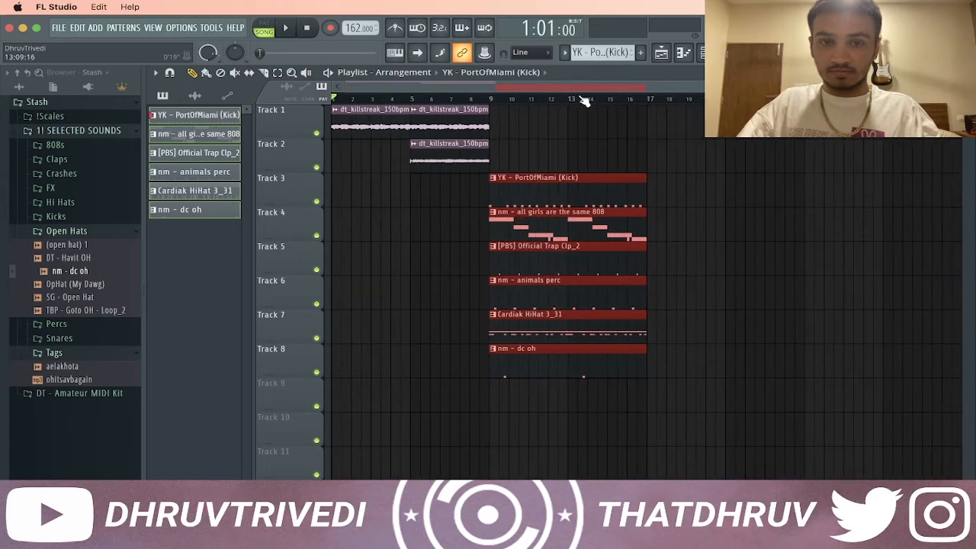
left_click(402, 201)
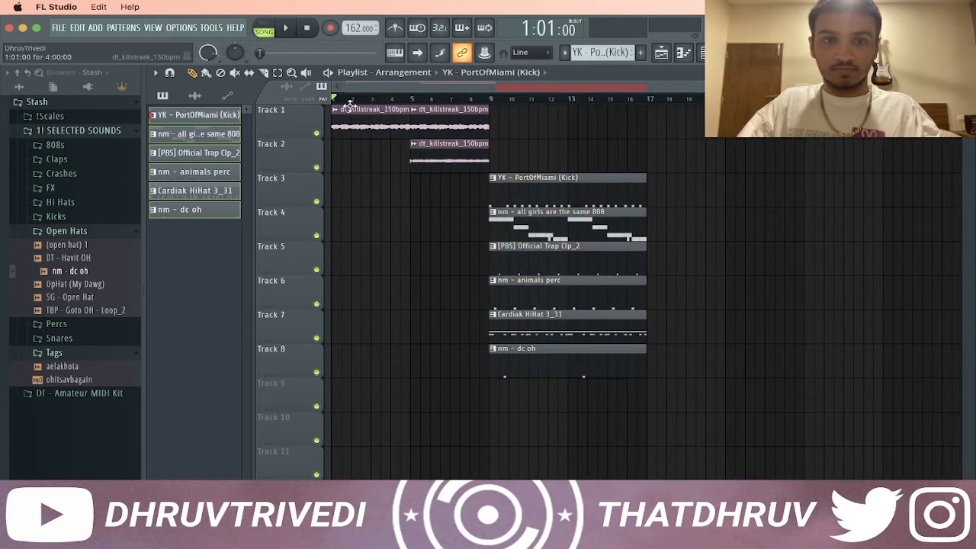
- Play the arrangement and move the dt_killstreak clip on track 2 so it starts at bar 9
left_click_drag(512, 158, 451, 108)
left_click(451, 108)
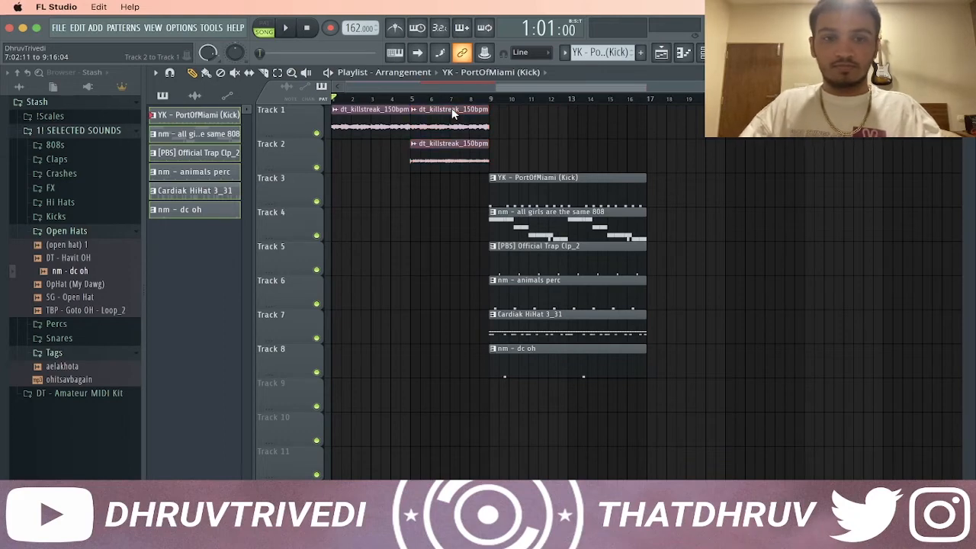
key("space")
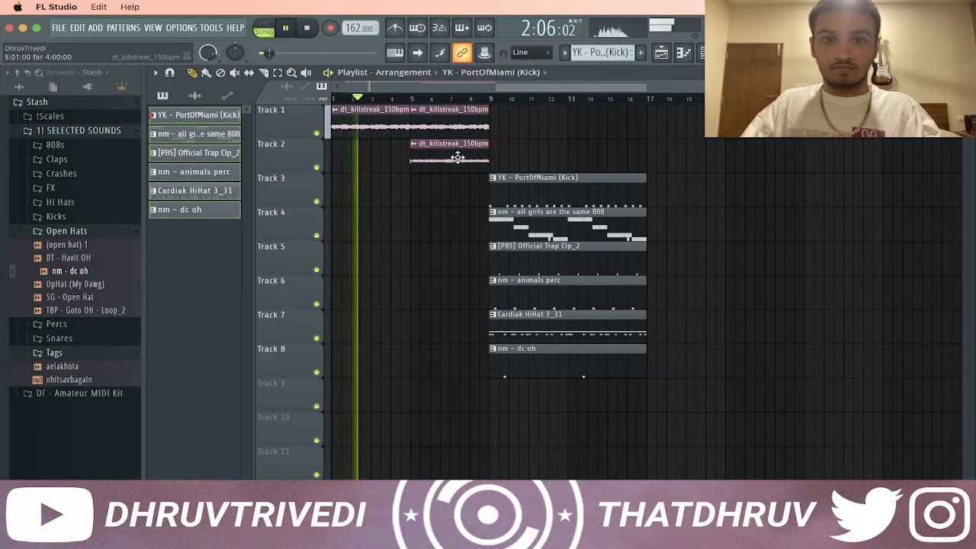
left_click_drag(455, 157, 517, 155)
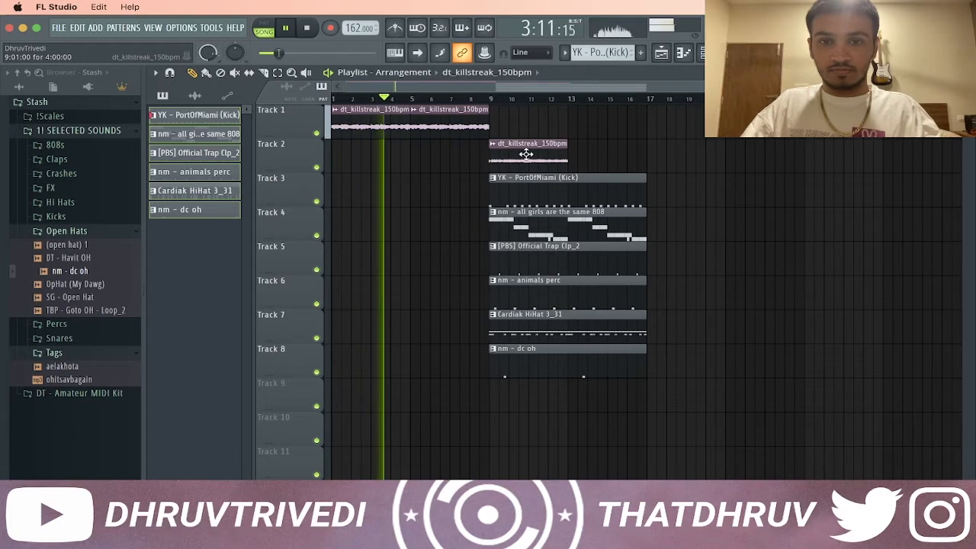
- Duplicate the dt_killstreak clips on tracks 1 and 2 so both tracks are filled up to bar 17
left_click(460, 127)
key("super+b")
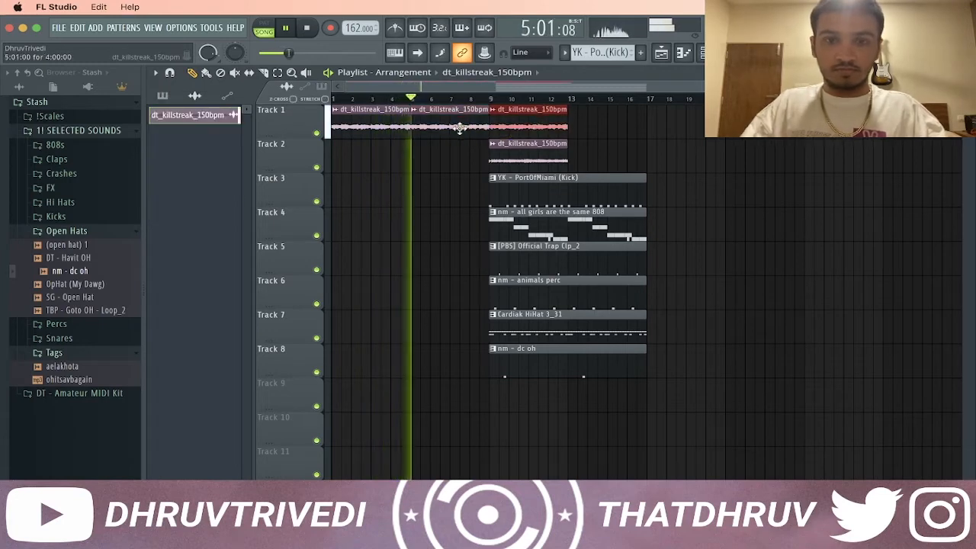
left_click_drag(586, 127, 554, 144)
key("super+b")
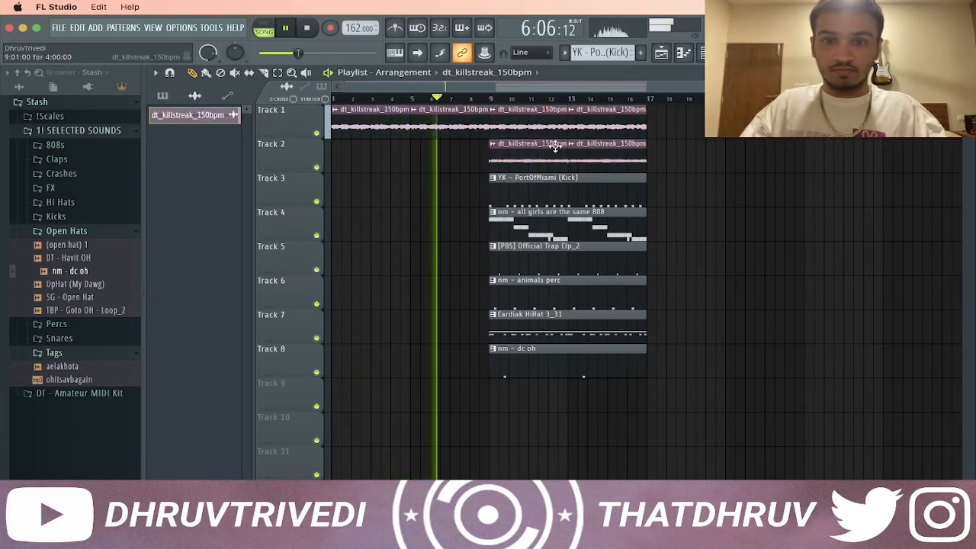
- Move the six pattern clips on tracks 3 to 8 so they start at bar 17
left_click_drag(544, 398, 706, 190)
left_click(664, 105, "super")
scroll(664, 103, "down", 2)
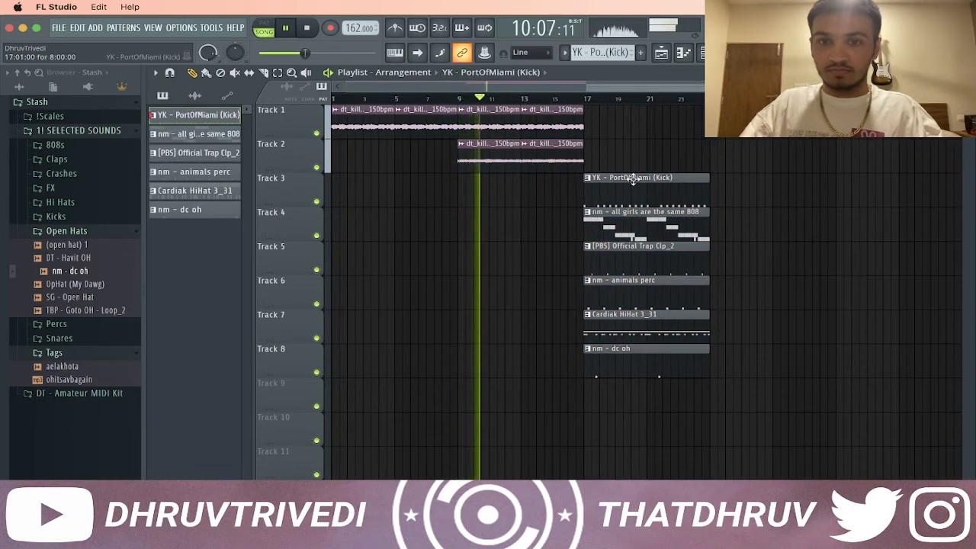
- Copy the dt_killstreak clips from bars 9–16 to bar 17, and duplicate the full bar 17 section twice, up to bar 41
left_click_drag(485, 205, 545, 118)
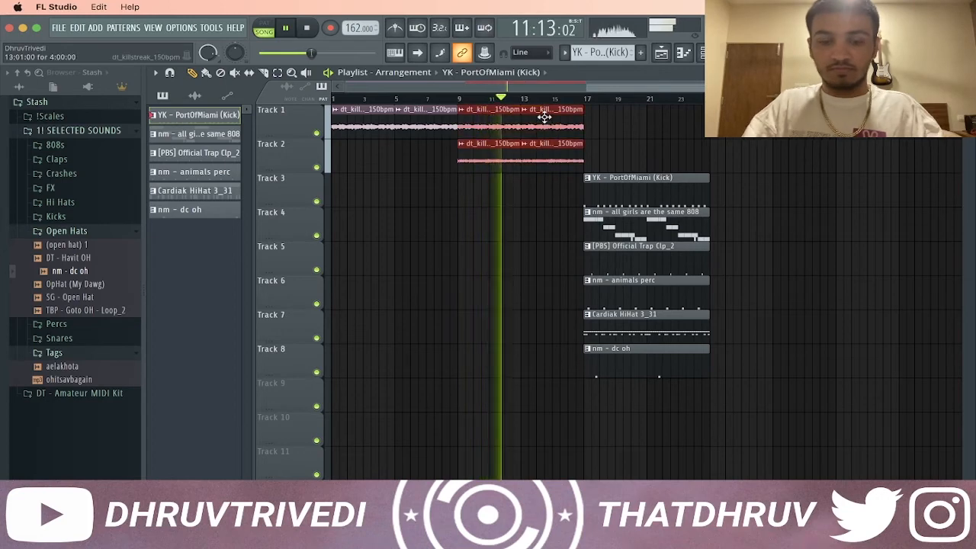
key("ctrl+b")
left_click_drag(614, 404, 689, 138)
key("ctrl+b")
key("super+b")
key("super+d")
- Delete the kick clip at bar 17 on track 3 and stop playback
scroll(701, 100, "down", 2)
right_click(579, 194)
key("space")
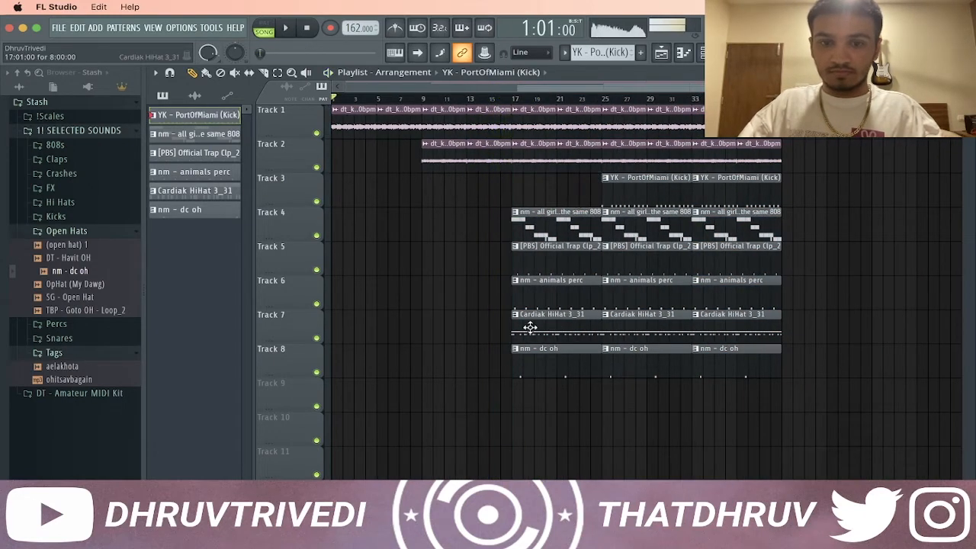
- Make the Cardiak HiHat clip at bar 17 on track 7 a unique pattern
left_click(519, 323)
left_click(544, 393)
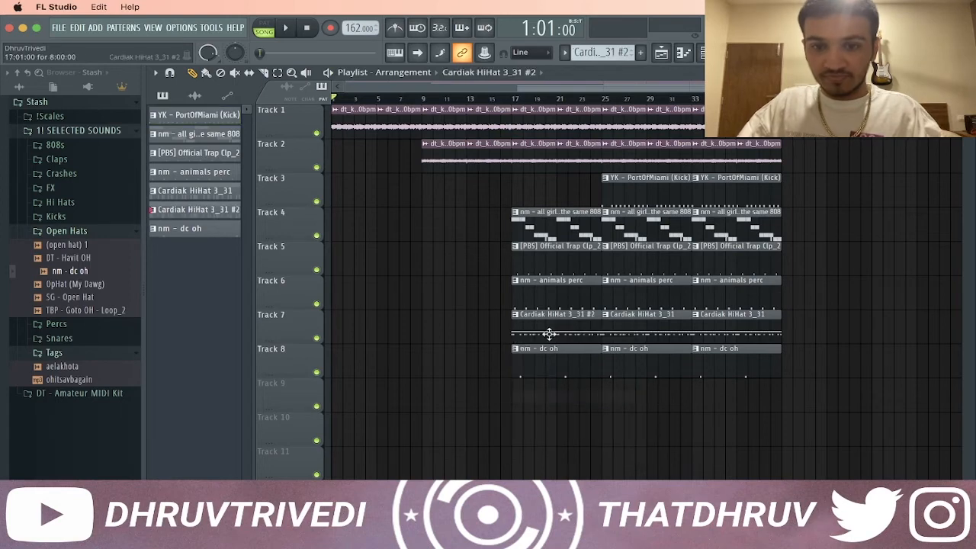
- Remove the lower-pitched rolls from the Cardiak HiHat 3_31 #2 pattern so only the steady C5 notes are left
double_click(550, 332)
scroll(460, 98, "left", 3)
left_click_drag(184, 206, 185, 236)
key("Delete")
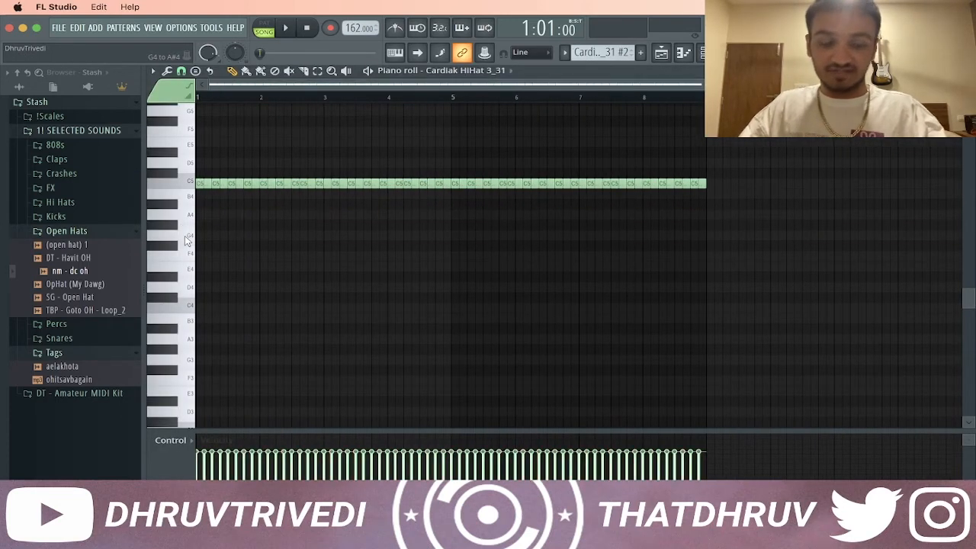
key("Escape")
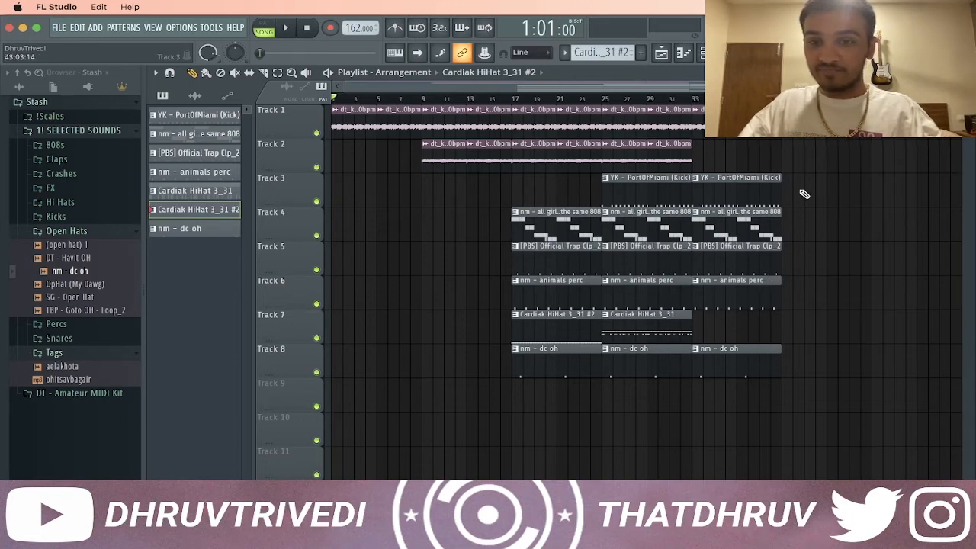
- Duplicate the bar 25–32 section to bar 41 and delete the copied dt_killstreak clips from track 2
left_click_drag(632, 383, 646, 125)
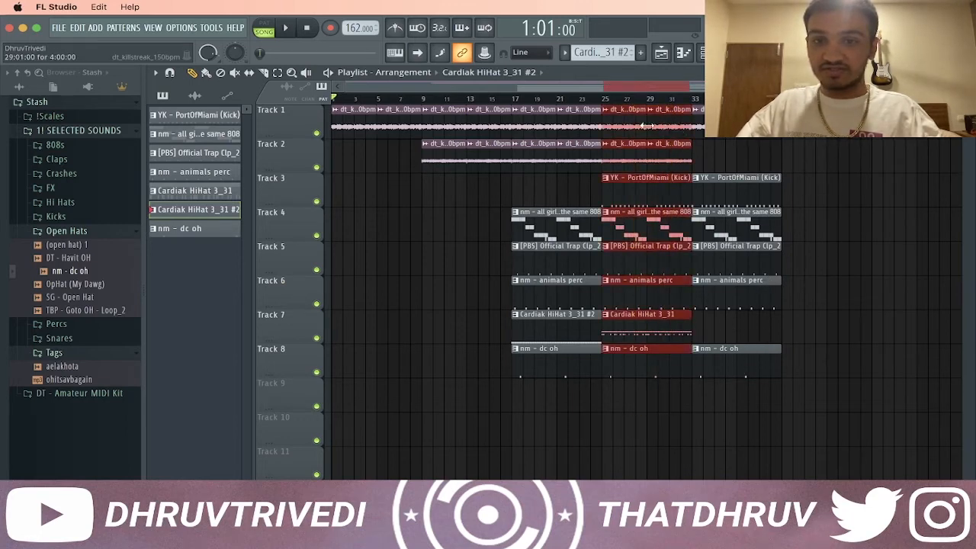
key("ctrl+b")
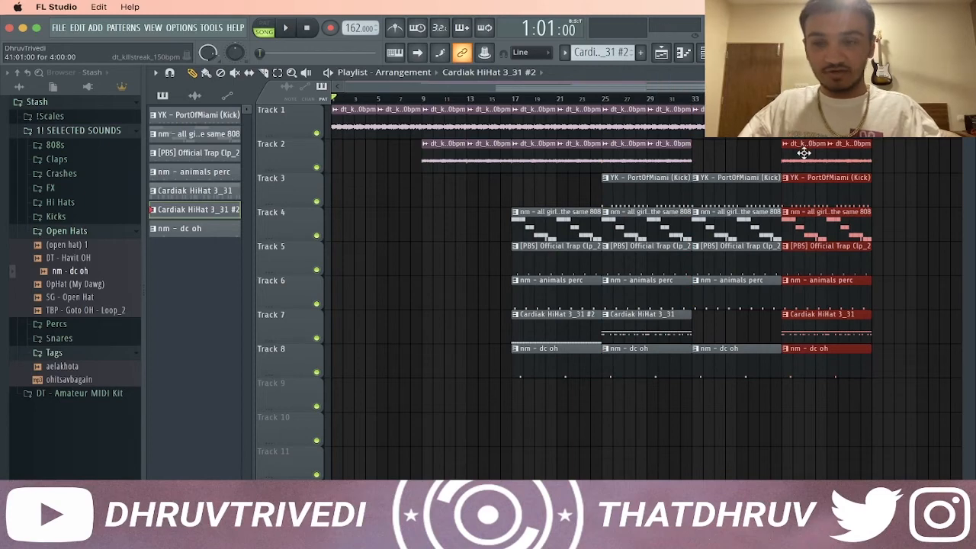
right_click(803, 154)
scroll(819, 126, "down", 3)
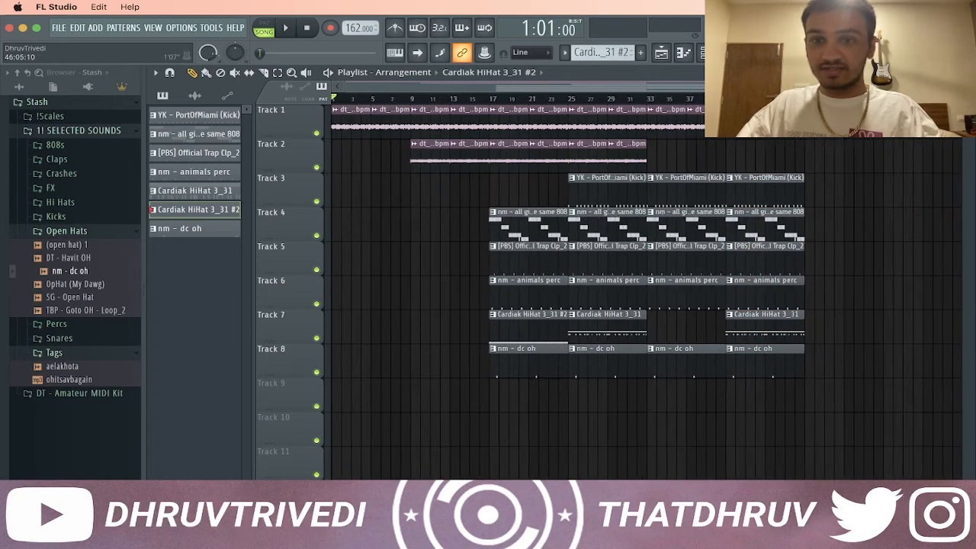
- Add a pair of dt_killstreak clips on track 2 from bar 49 to bar 57 as a drumless section
left_click_drag(432, 192, 882, 122)
scroll(808, 125, "down", 2)
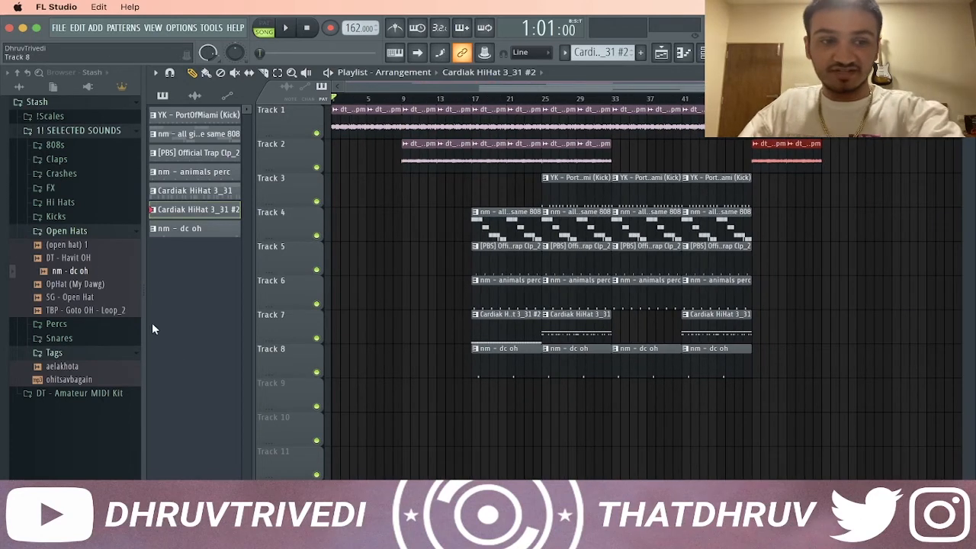
- Place the (SXJ) FX (2) sample from the FX folder on track 9 at bar 16 and fit it to the tempo
left_click(95, 231)
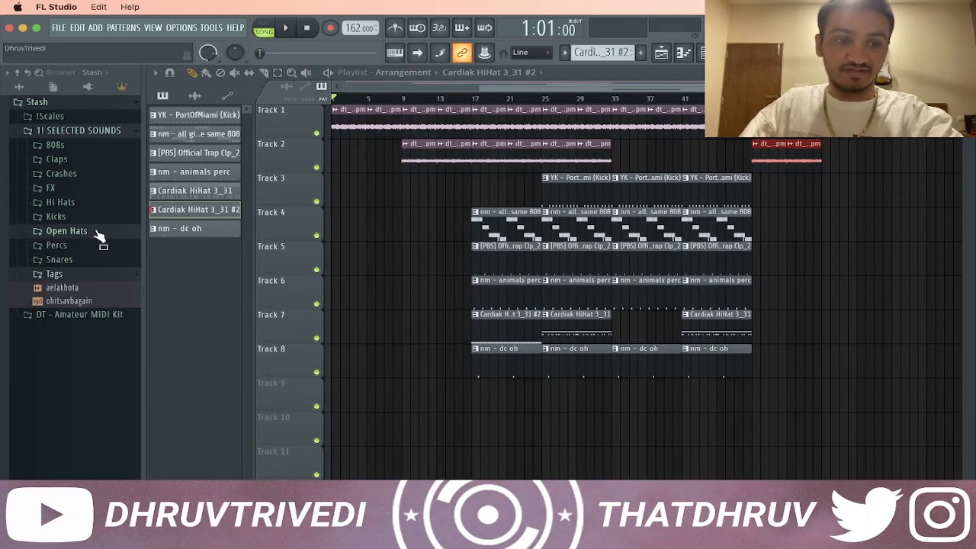
left_click(88, 191)
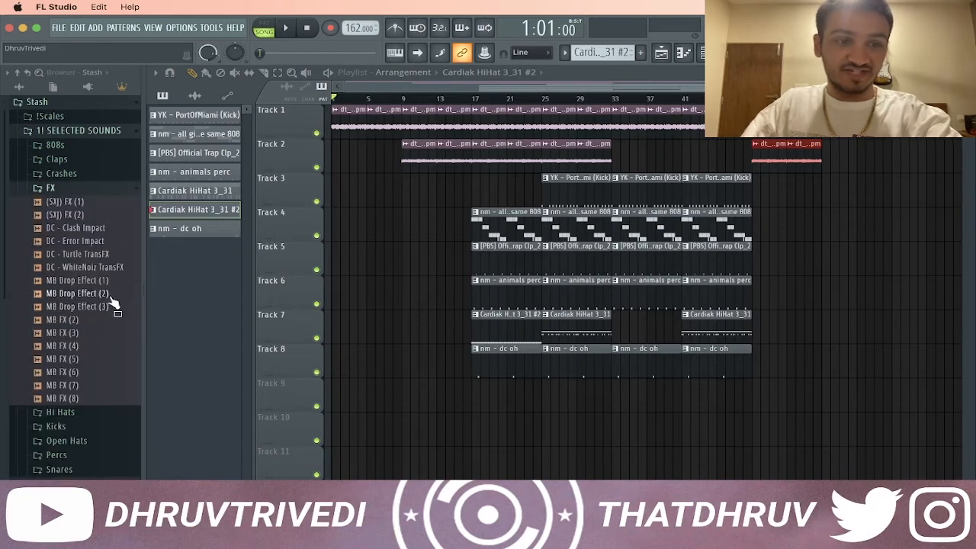
left_click_drag(105, 228, 456, 399)
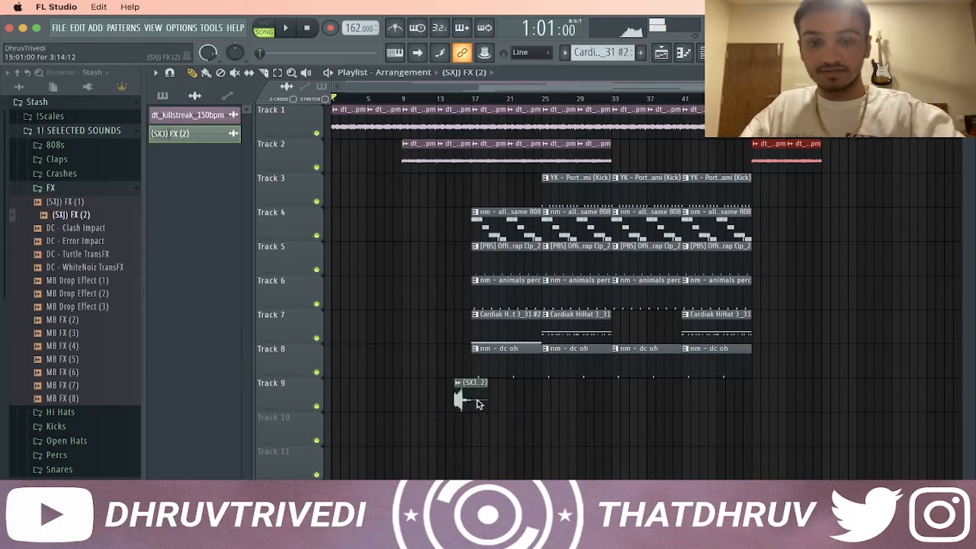
left_click(462, 383)
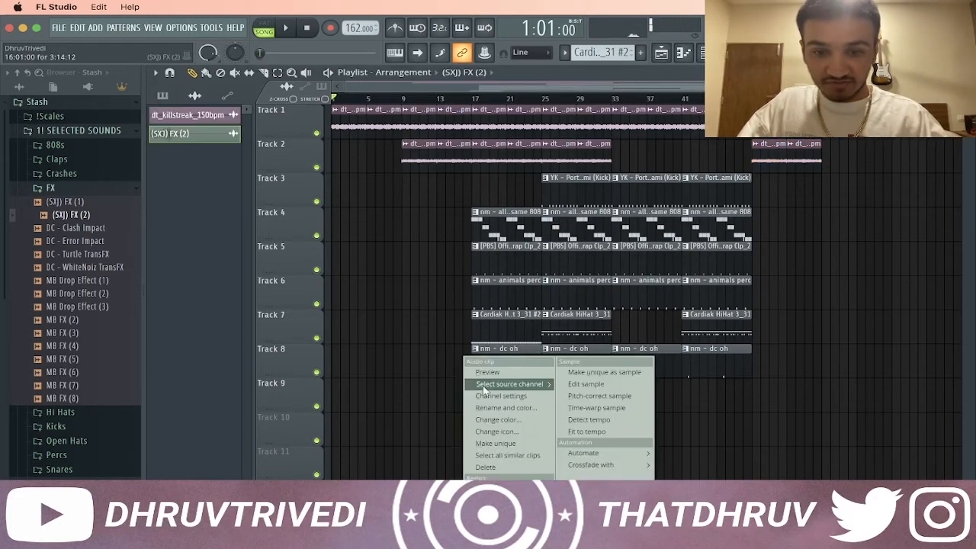
left_click(584, 430)
left_click(489, 278)
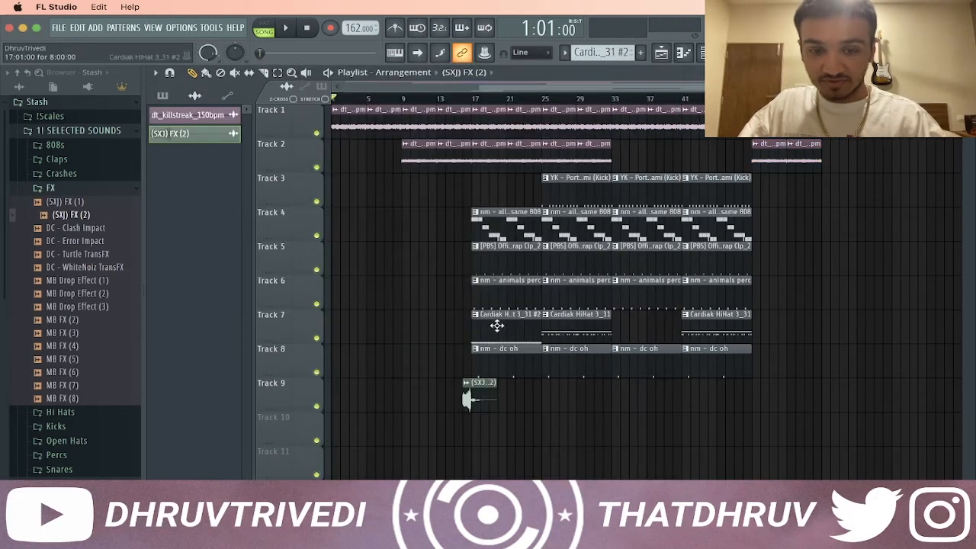
- Route (SXJ) FX (2) to mixer track 8 and lower its volume to about -15.4 dB
double_click(479, 401)
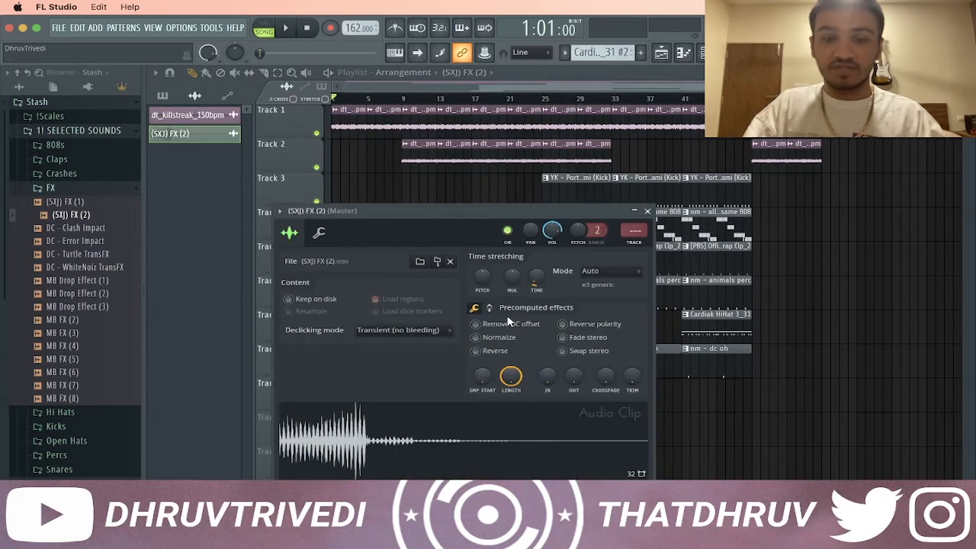
key("F9")
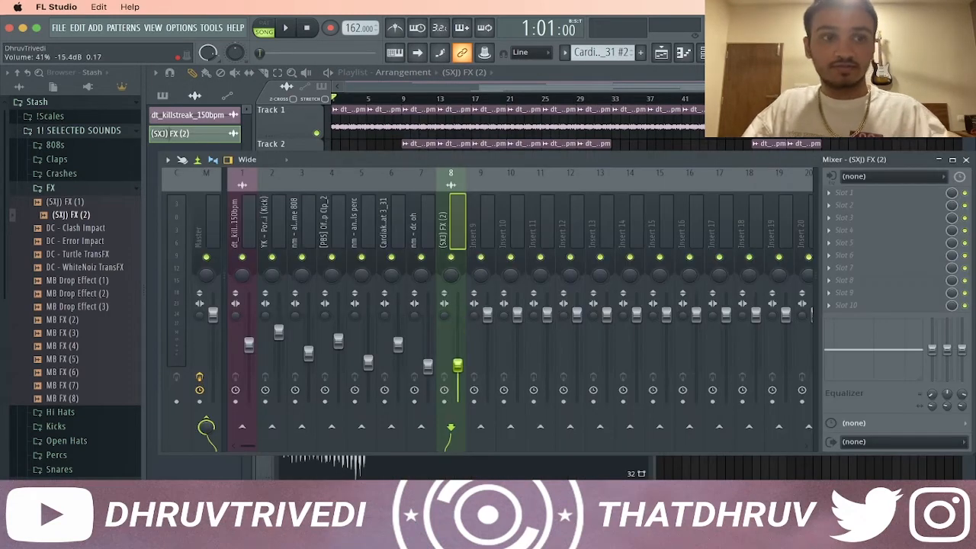
key("F9")
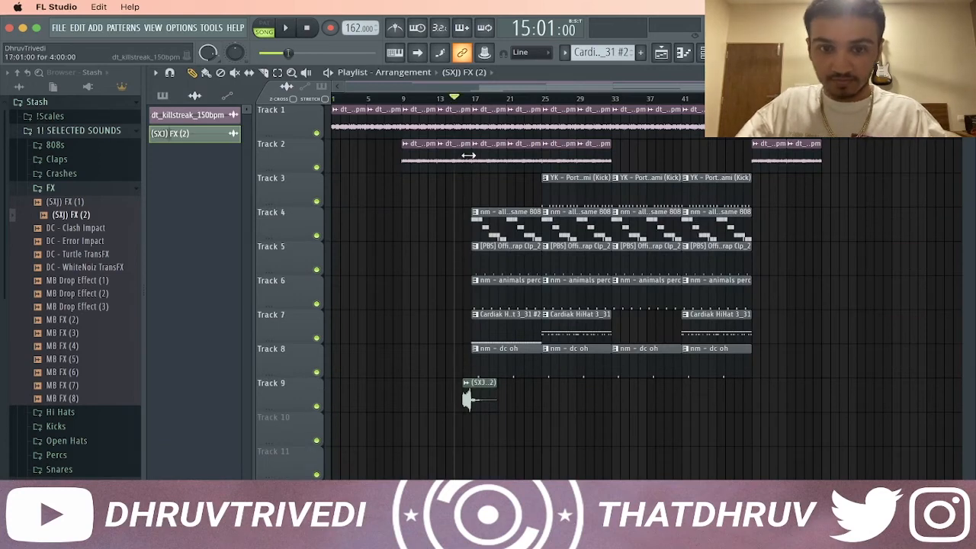
- Play the arrangement from bar 15 to check the FX transition into the drums, then stop playback
scroll(486, 103, "up", 2)
key("space")
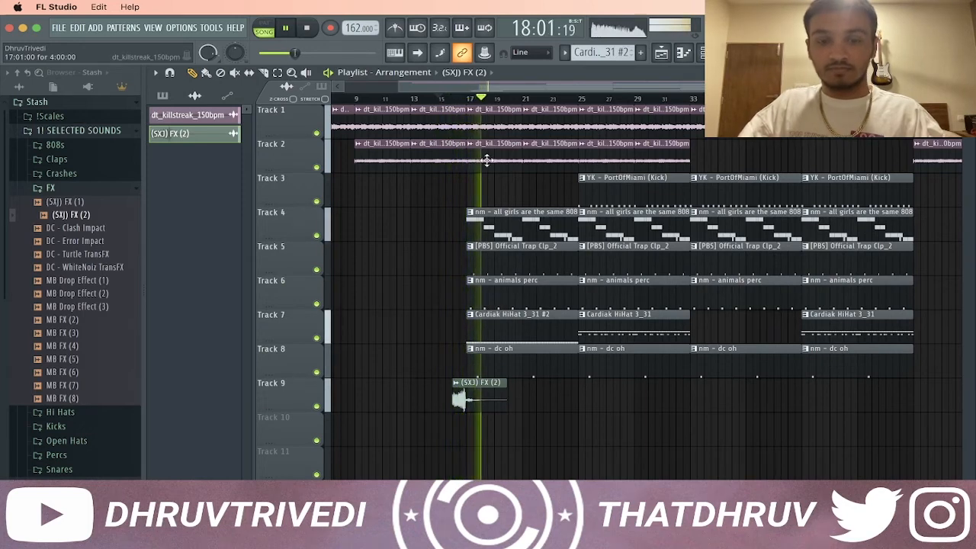
scroll(488, 104, "down", 1)
scroll(489, 105, "down", 1)
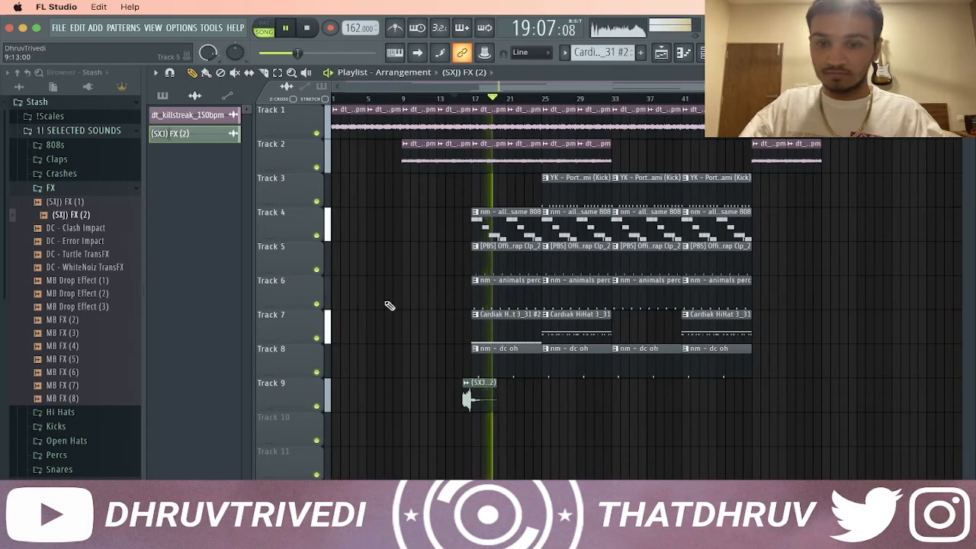
left_click(110, 190)
key("space")
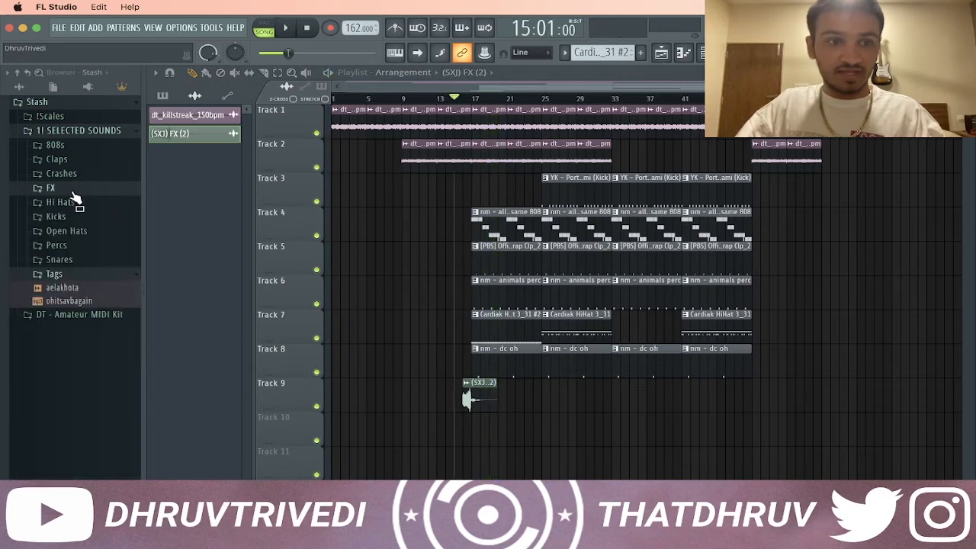
- Place DC - Clash Impact on track 10 at bar 32 and fit it to tempo with the estimated 154.631 BPM
left_click(73, 190)
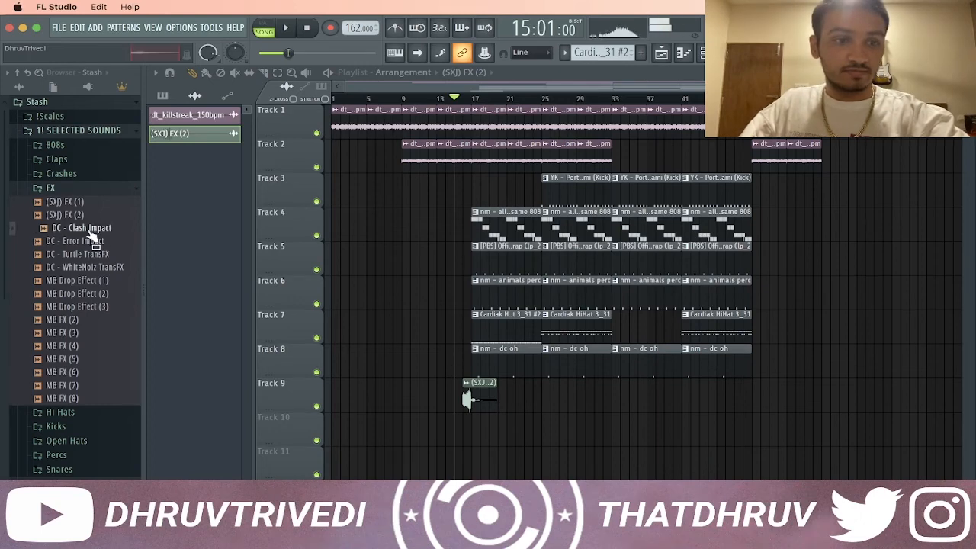
left_click_drag(126, 238, 605, 420)
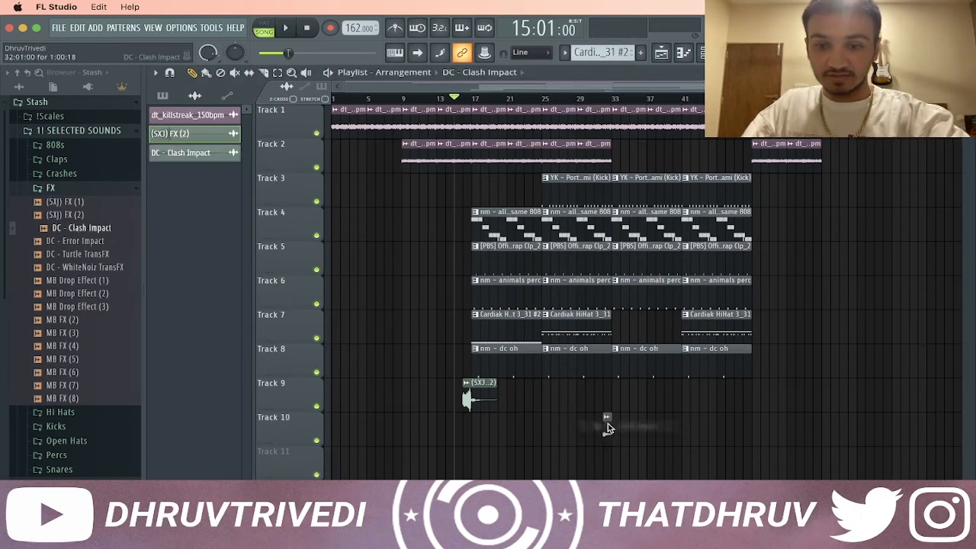
right_click(607, 421)
left_click(717, 432)
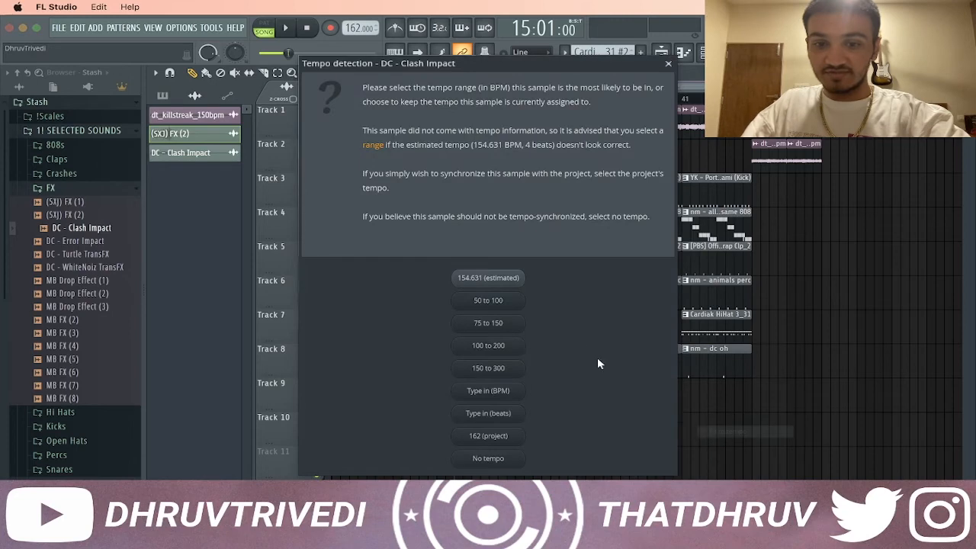
left_click(495, 281)
- Reverse the DC - Clash Impact sample, route it to mixer track 9 and lower its volume to about -15.5 dB
double_click(605, 434)
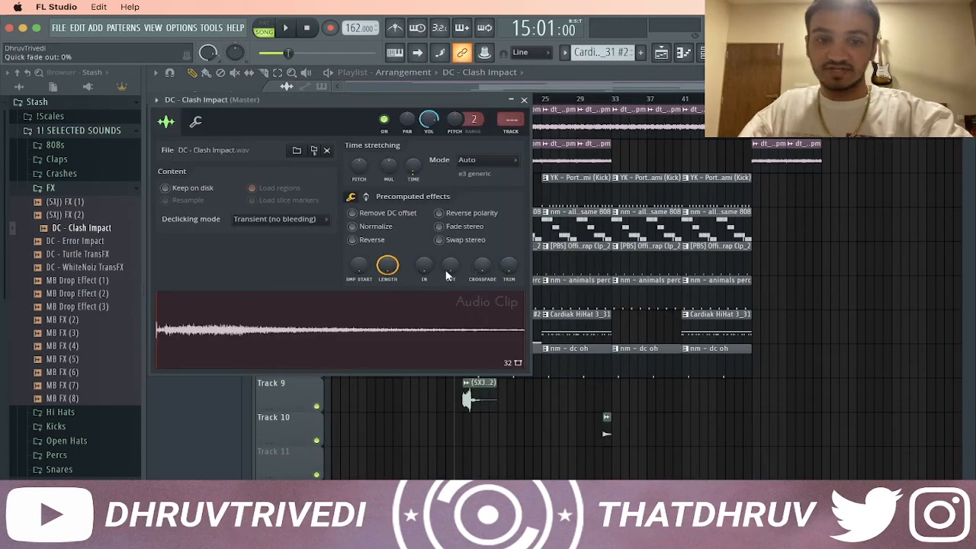
left_click(376, 247)
key("ctrl+l")
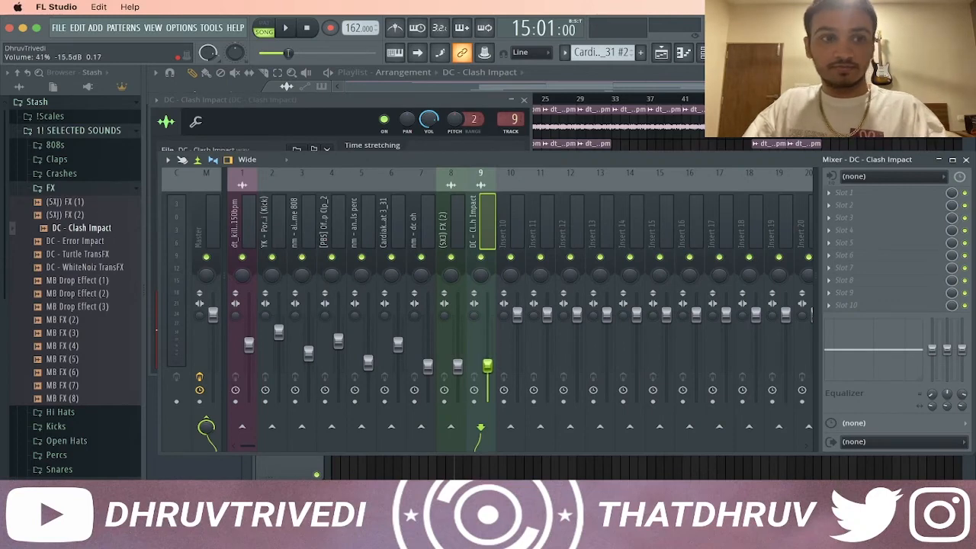
key("Escape")
key("Escape")
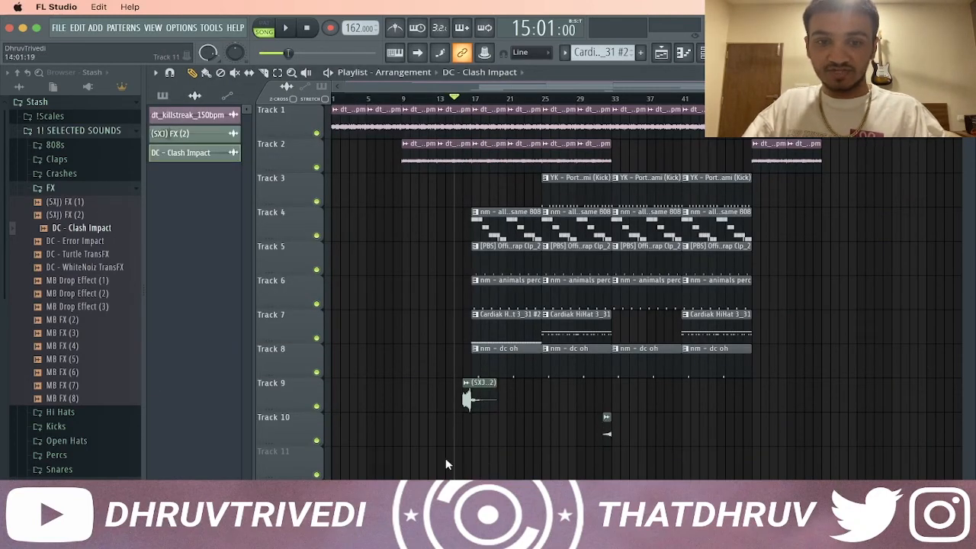
- Duplicate the full section from bar 17 onward and shift the copy one bar earlier so its drums start at bar 57
left_click_drag(475, 478, 817, 104)
key("super+b")
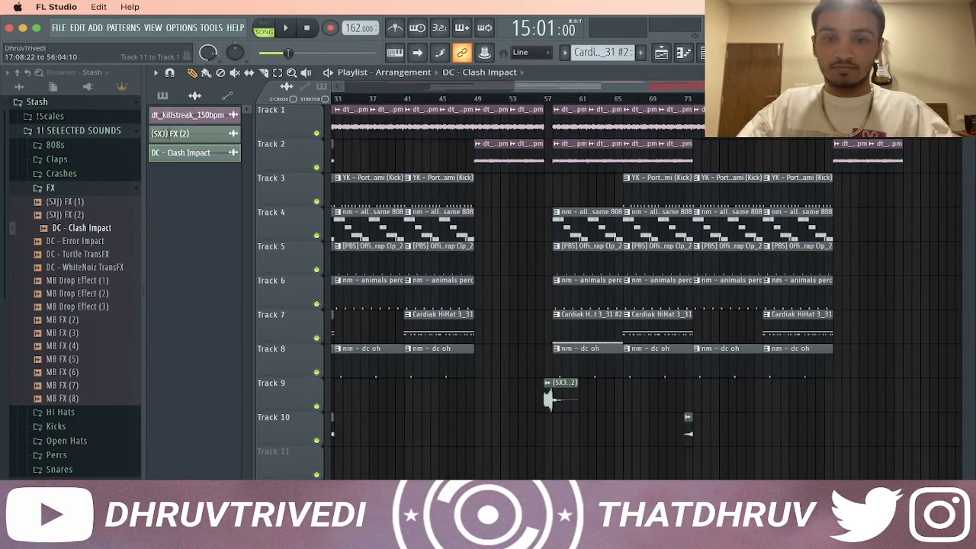
left_click_drag(551, 448, 890, 104)
key("shift+Left")
key("super+d")
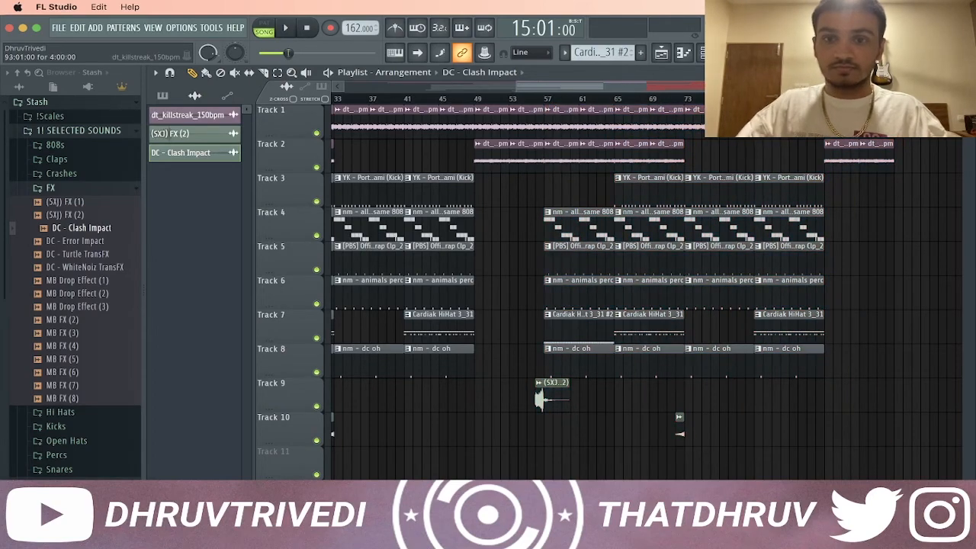
- Place the aelakhota tag sample on track 11 at bar 15
scroll(821, 126, "down", 3)
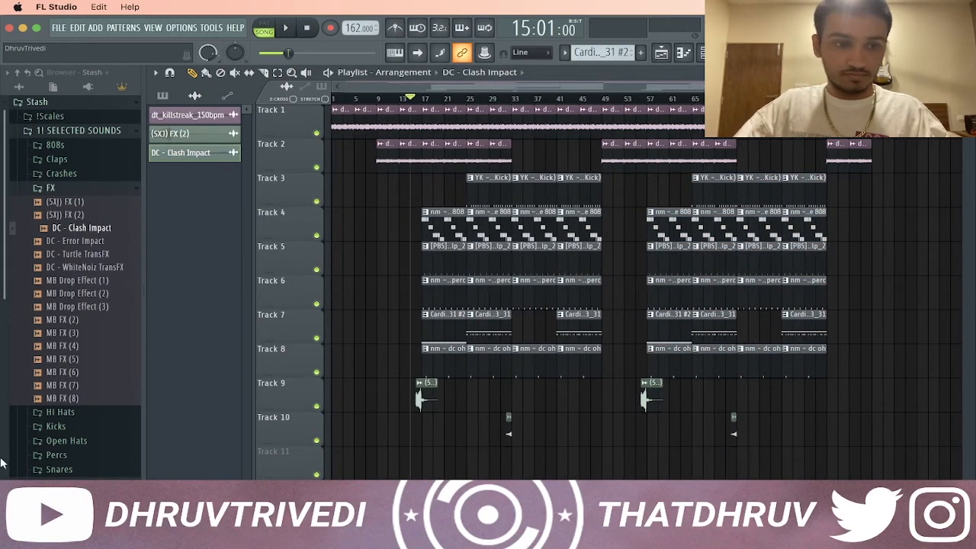
left_click(134, 187)
left_click_drag(74, 287, 412, 467)
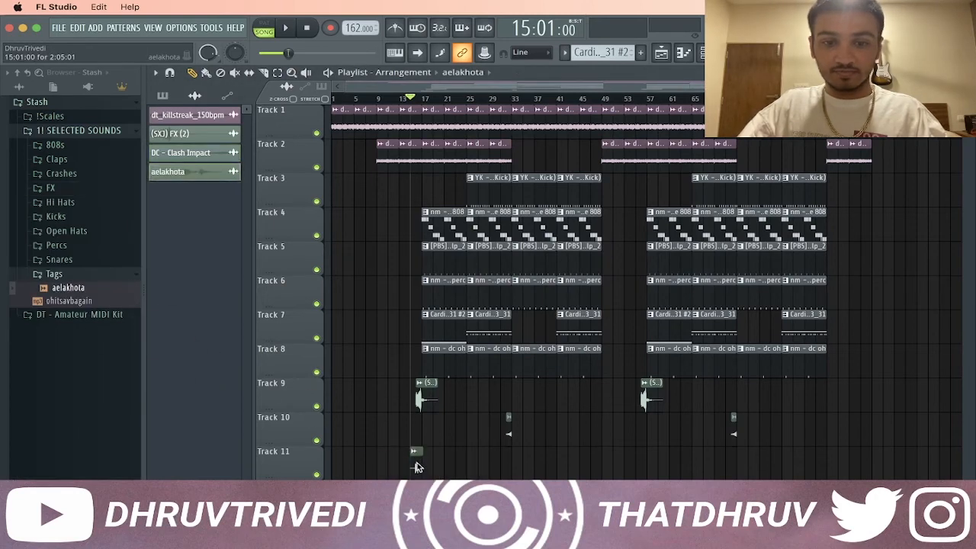
- Normalize the aelakhota tag, route it to mixer track 10 and set its volume to about -8.5 dB
double_click(415, 467)
left_click(391, 241)
key("ctrl+l")
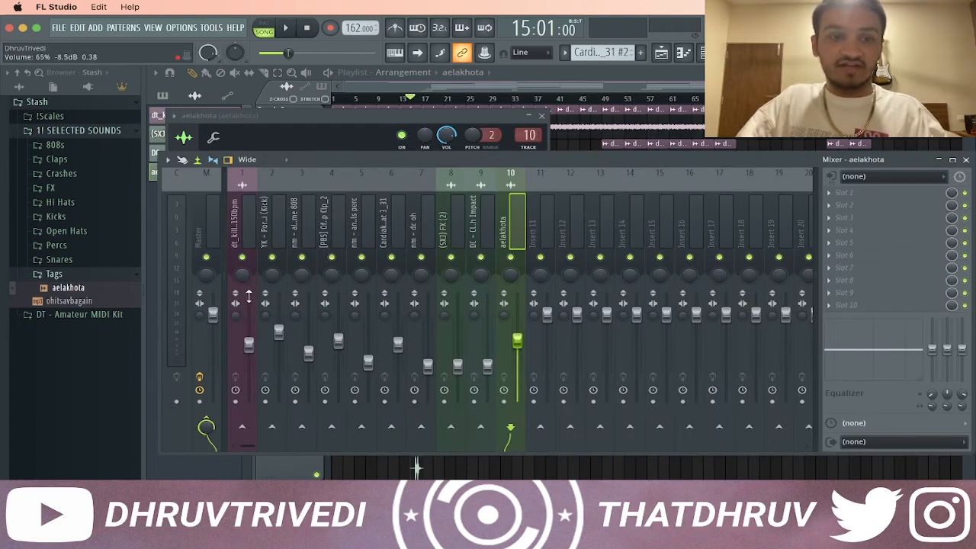
- Create an automation clip for the master volume, then close the mixer and the aelakhota channel settings
right_click(215, 315)
left_click(255, 398)
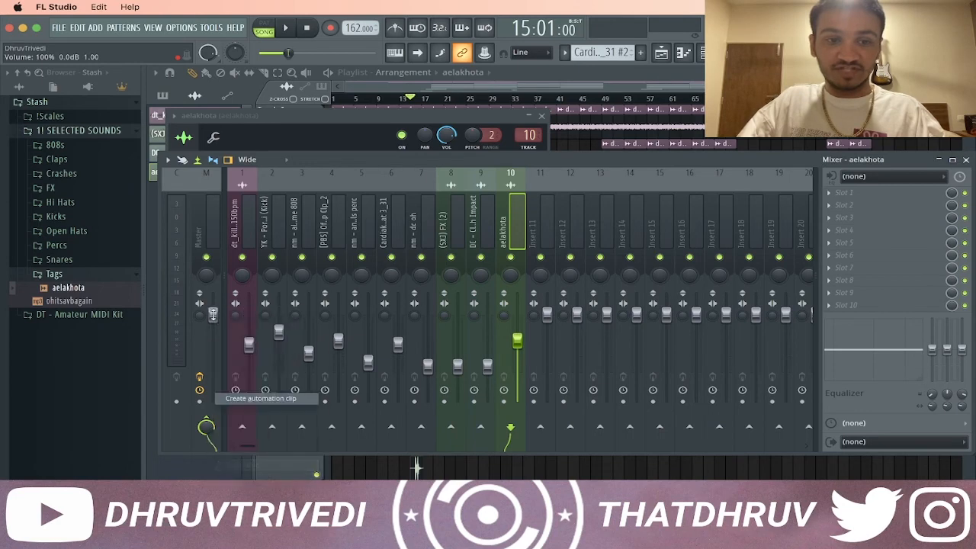
key("F9")
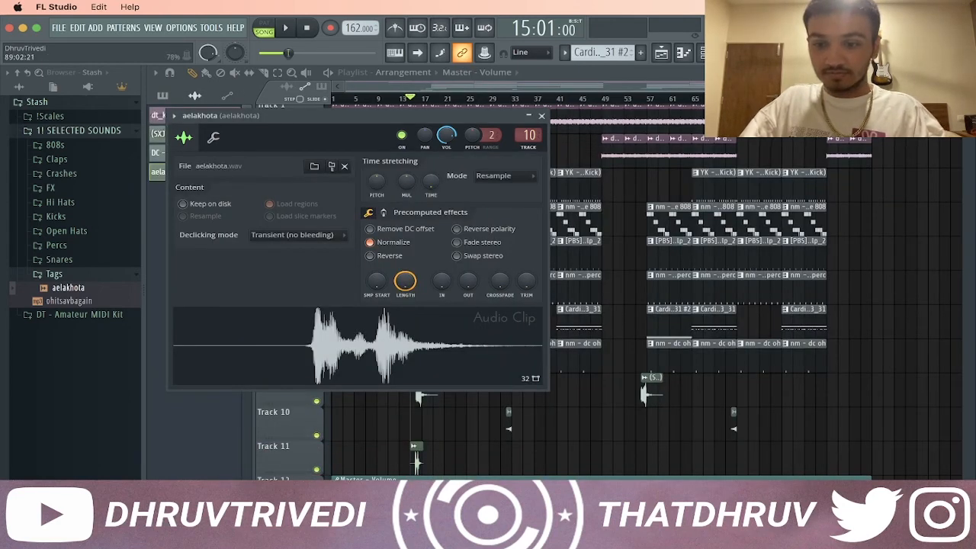
key("Escape")
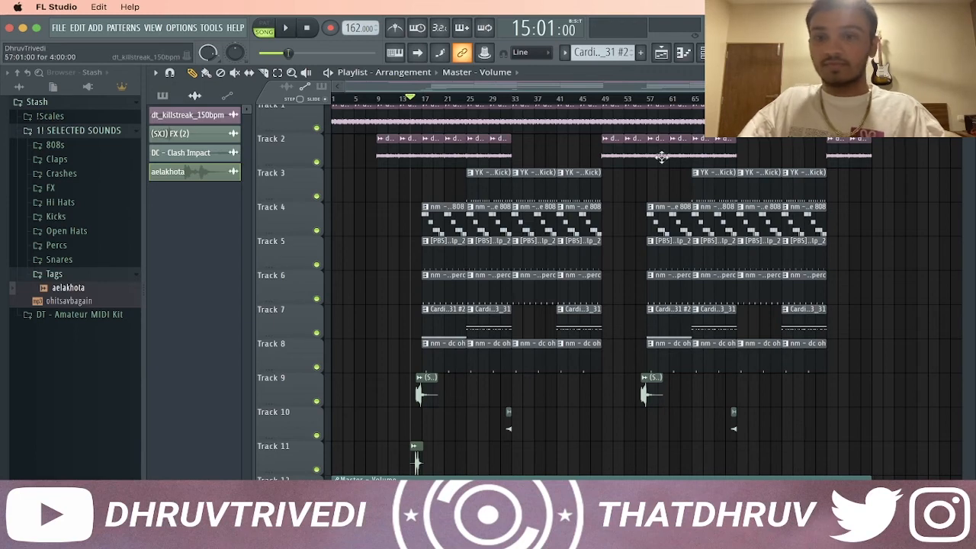
- Return the playhead to bar 1 and save the project
scroll(395, 260, "up", 1)
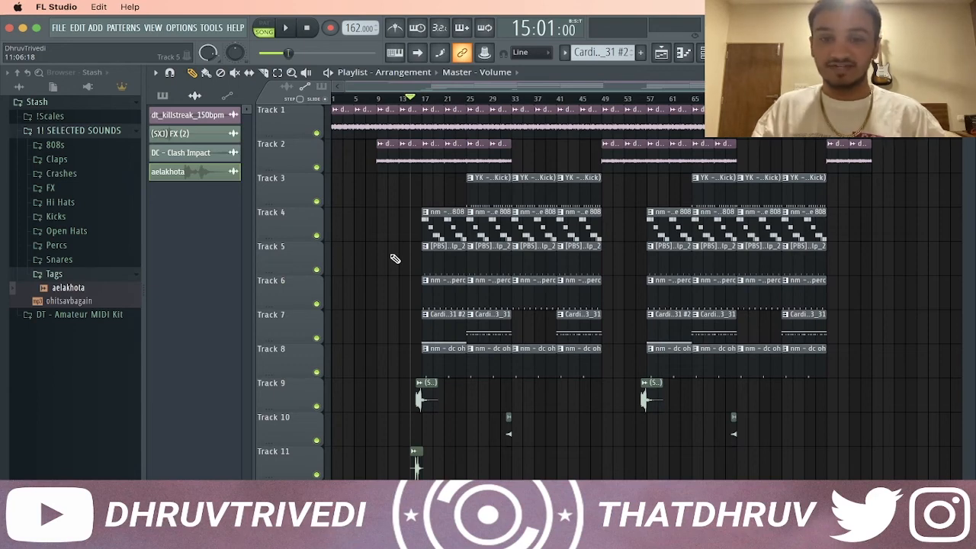
left_click_drag(369, 99, 221, 109)
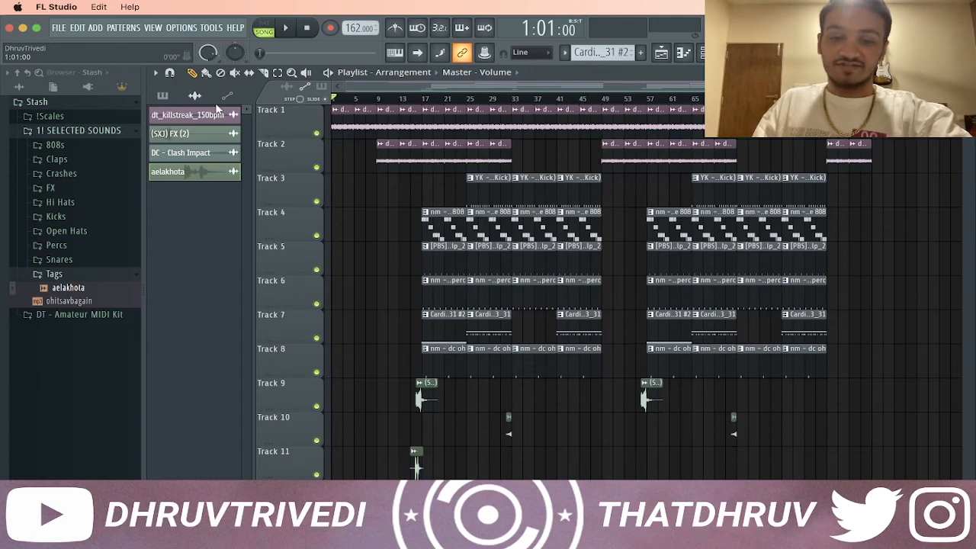
key("super+s")
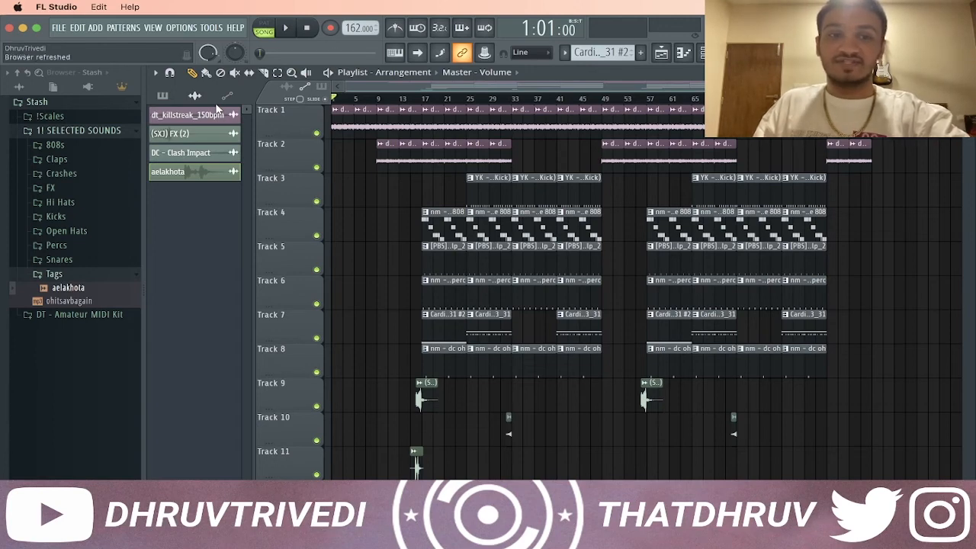